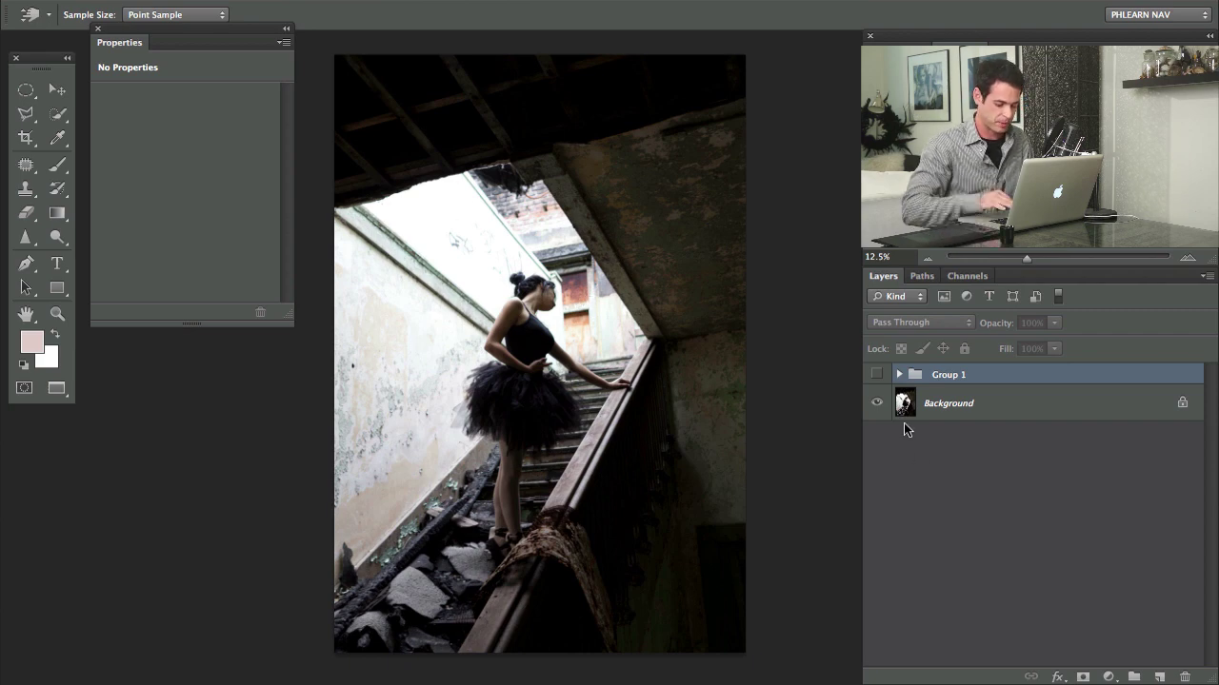
key(ctrl+shift+alt+n)
key(b)
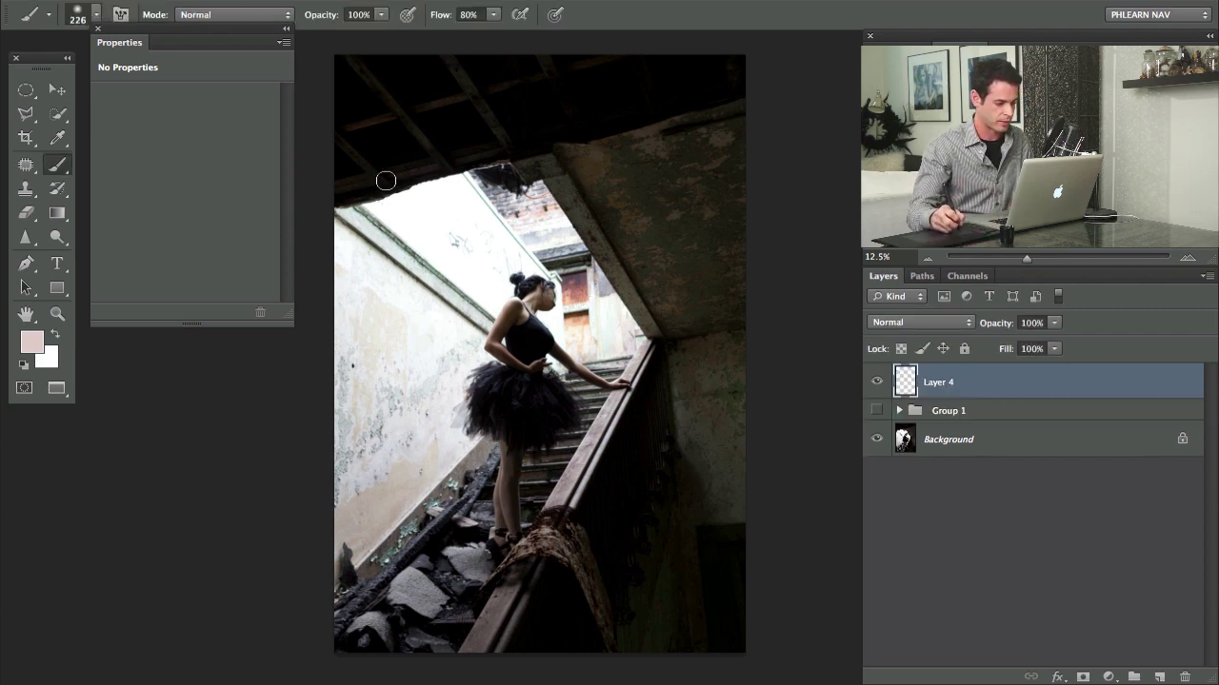
click(31, 341)
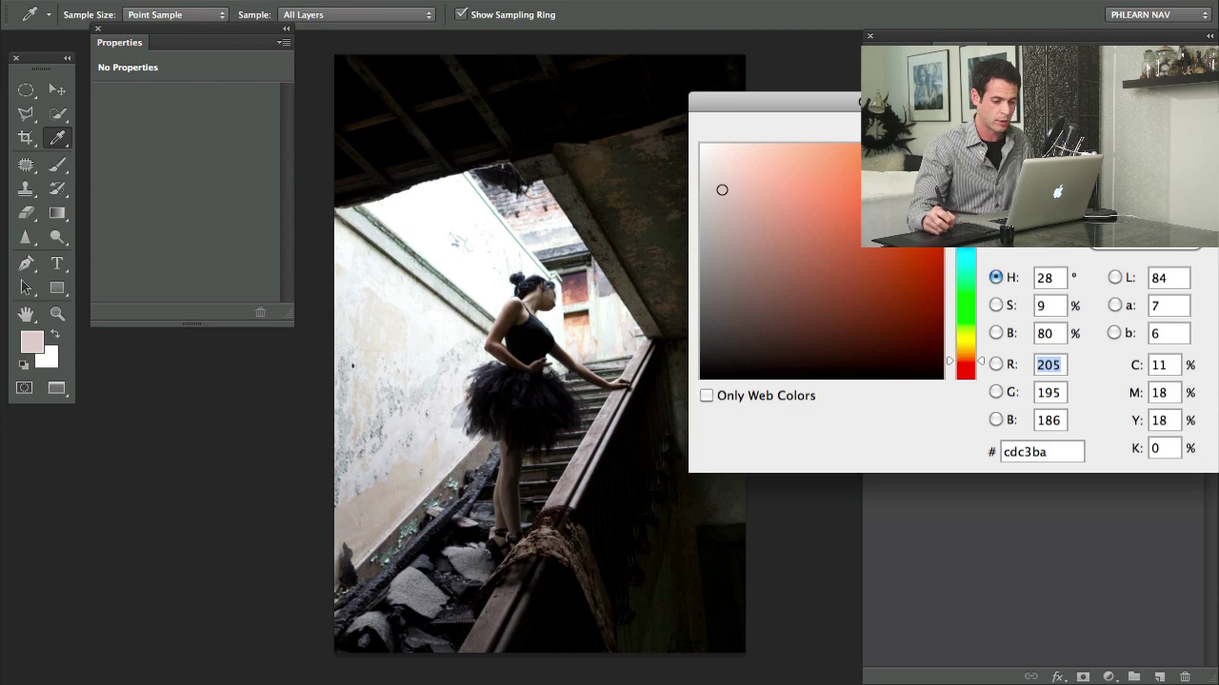
click(943, 200)
key(Return)
key(bracketleft)
key(bracketleft)
key(bracketleft)
key(bracketleft)
key(bracketleft)
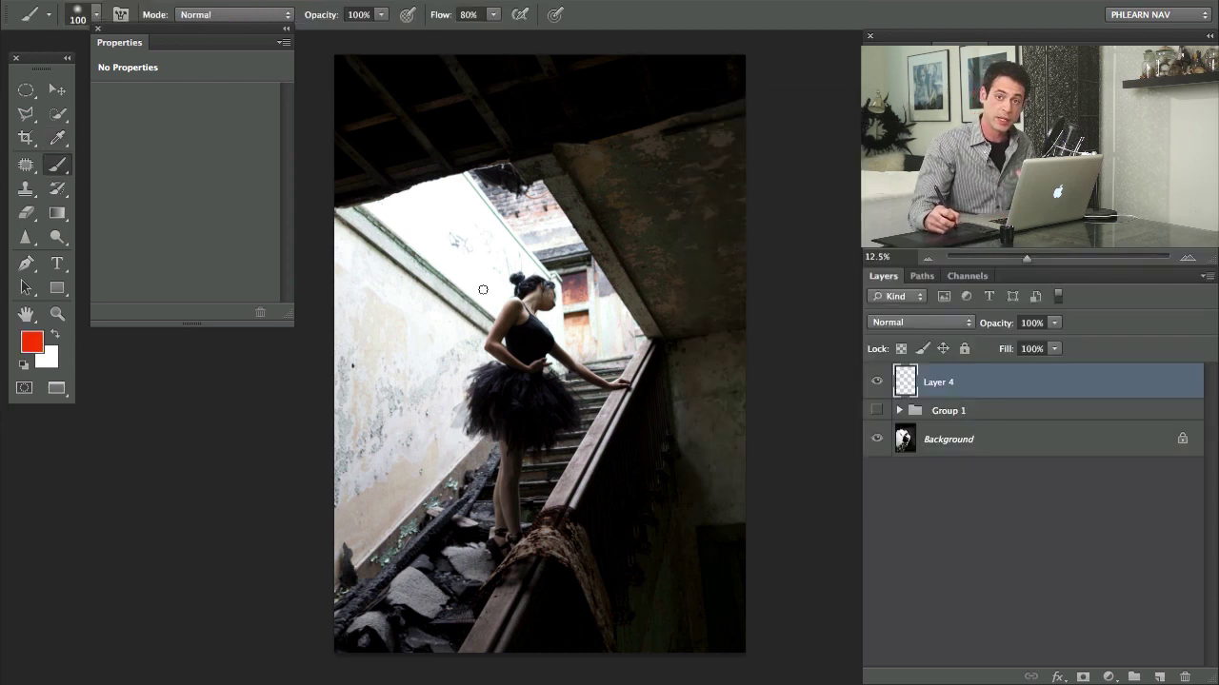
mouse_move(371, 235)
mouse_down()
mouse_move(598, 367)
mouse_move(386, 528)
mouse_move(352, 224)
mouse_move(531, 193)
mouse_move(371, 493)
mouse_up()
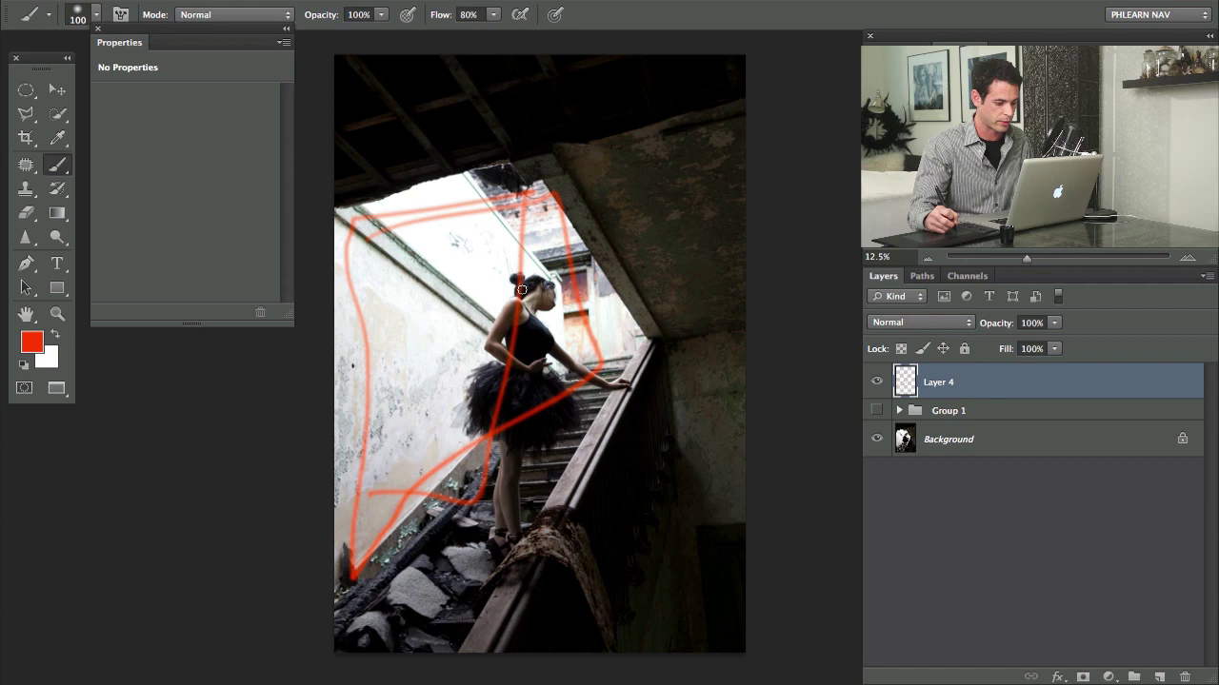
mouse_move(473, 194)
mouse_down()
mouse_move(515, 330)
mouse_move(595, 306)
mouse_move(505, 209)
mouse_up()
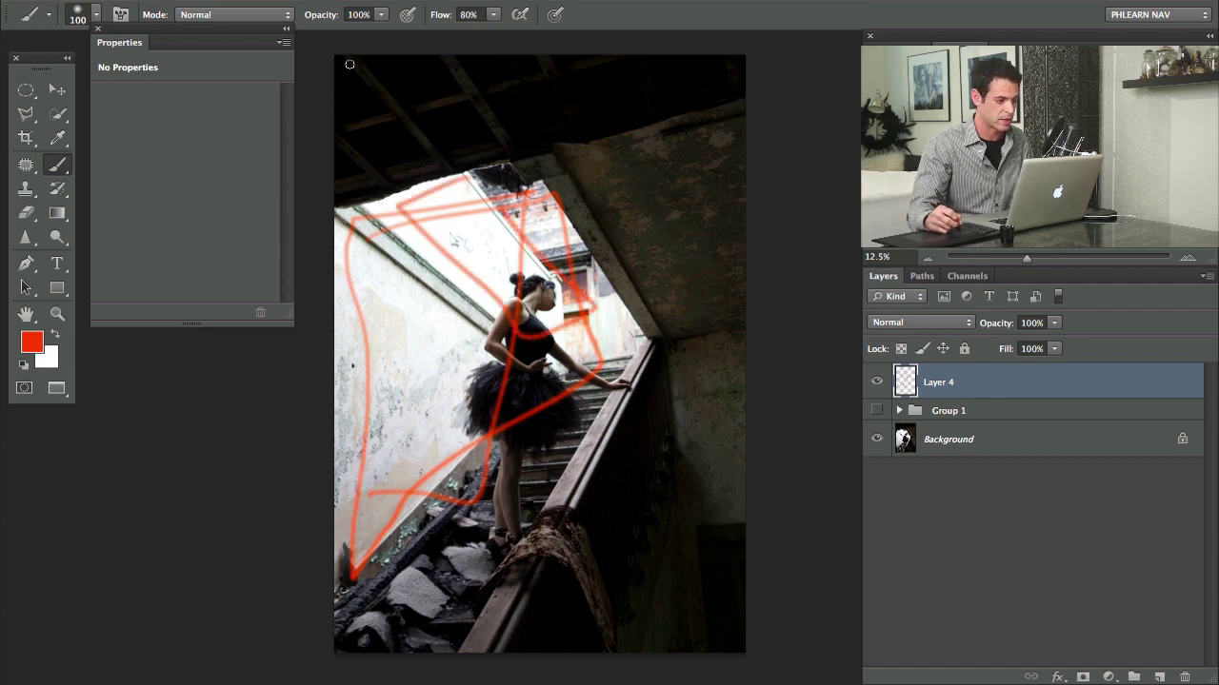
mouse_move(352, 65)
mouse_down()
mouse_move(660, 150)
mouse_move(653, 485)
mouse_move(494, 593)
mouse_move(689, 448)
mouse_move(590, 54)
mouse_up()
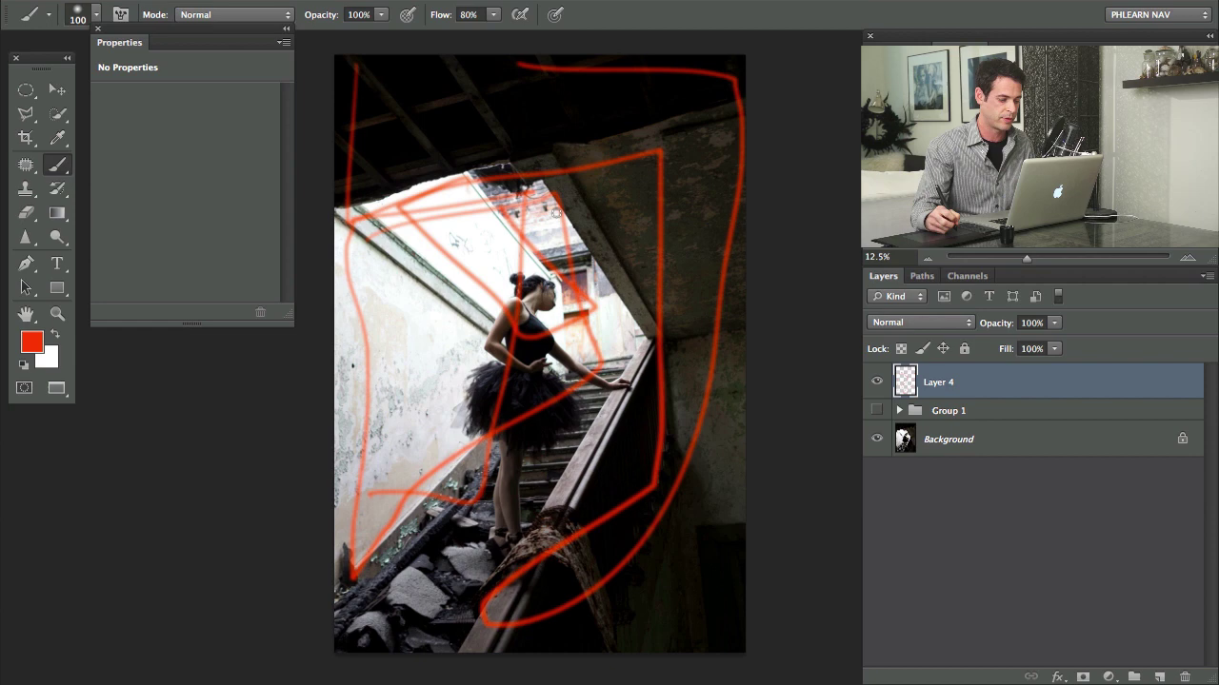
mouse_move(540, 217)
mouse_down()
mouse_move(613, 320)
mouse_move(605, 287)
mouse_move(548, 309)
mouse_move(560, 232)
mouse_move(446, 358)
mouse_move(452, 197)
mouse_move(425, 244)
mouse_move(600, 302)
mouse_up()
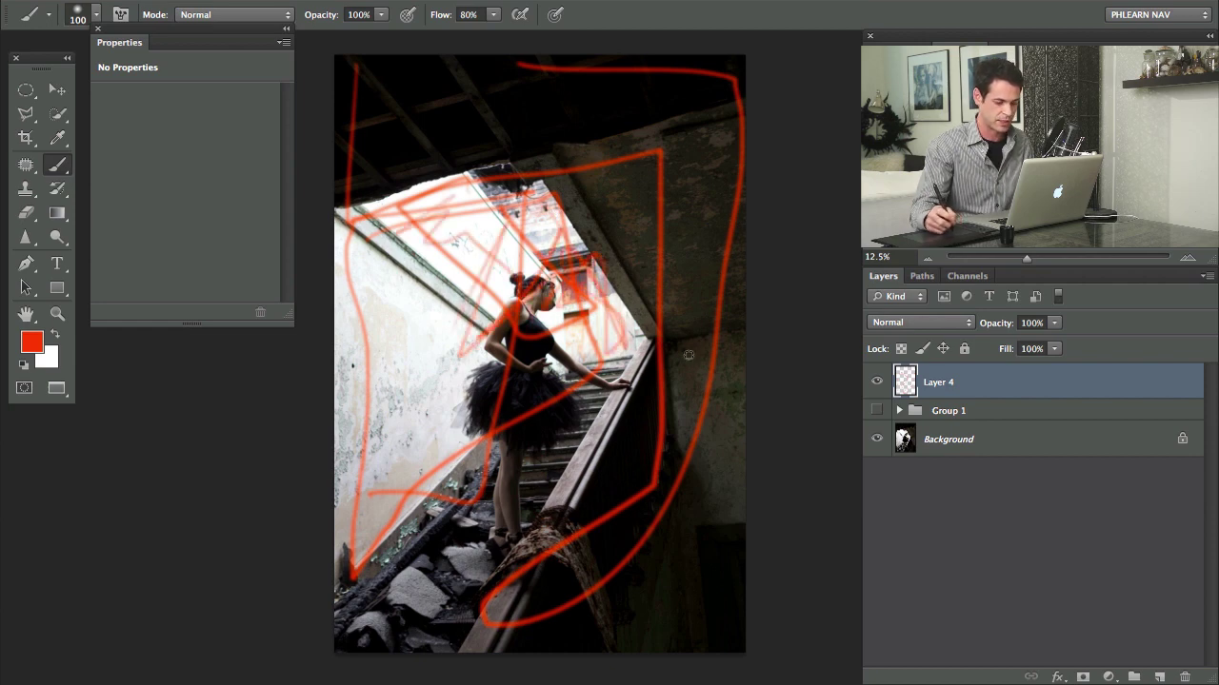
Step: Delete the red sketch layer and briefly compare Group 1's edits on and off
key(Delete)
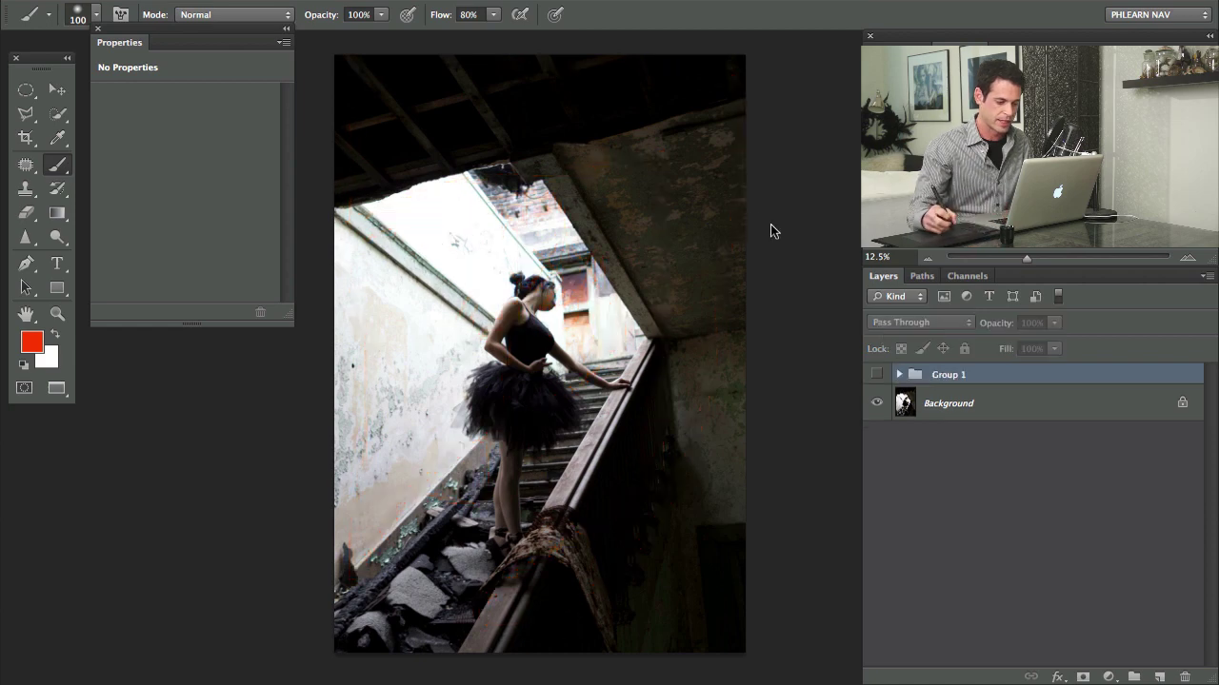
click(876, 374)
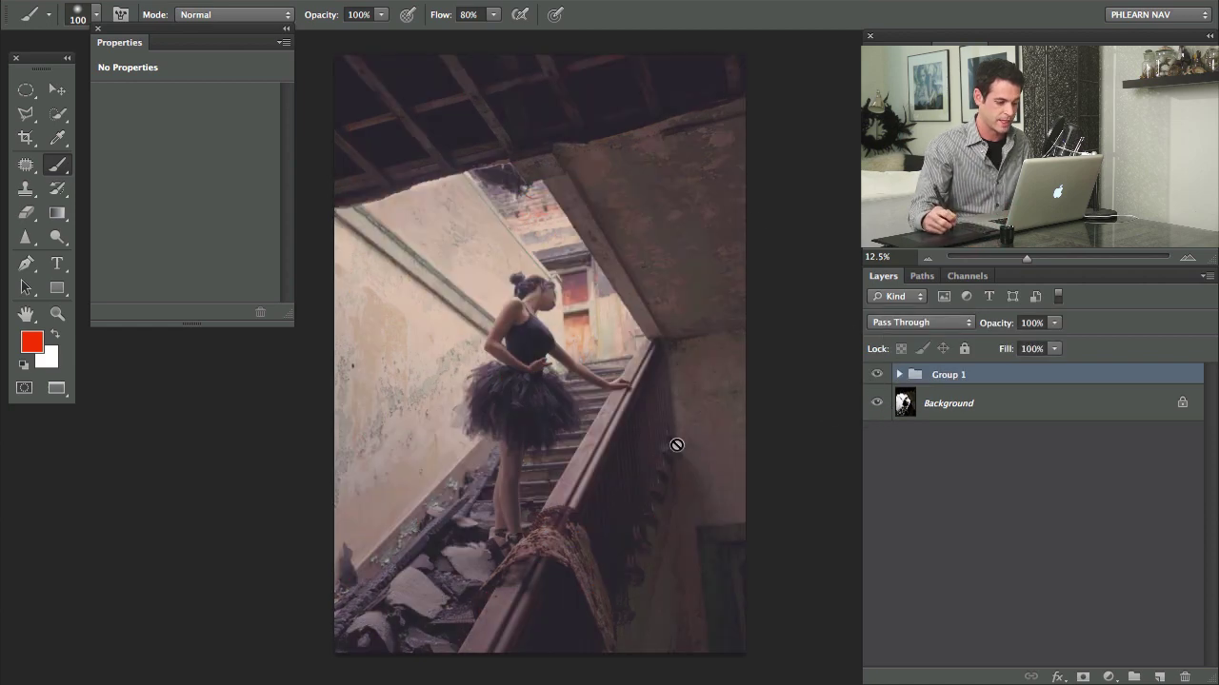
click(877, 375)
Step: Add a Levels adjustment above Background with its output white lowered to 133
click(975, 411)
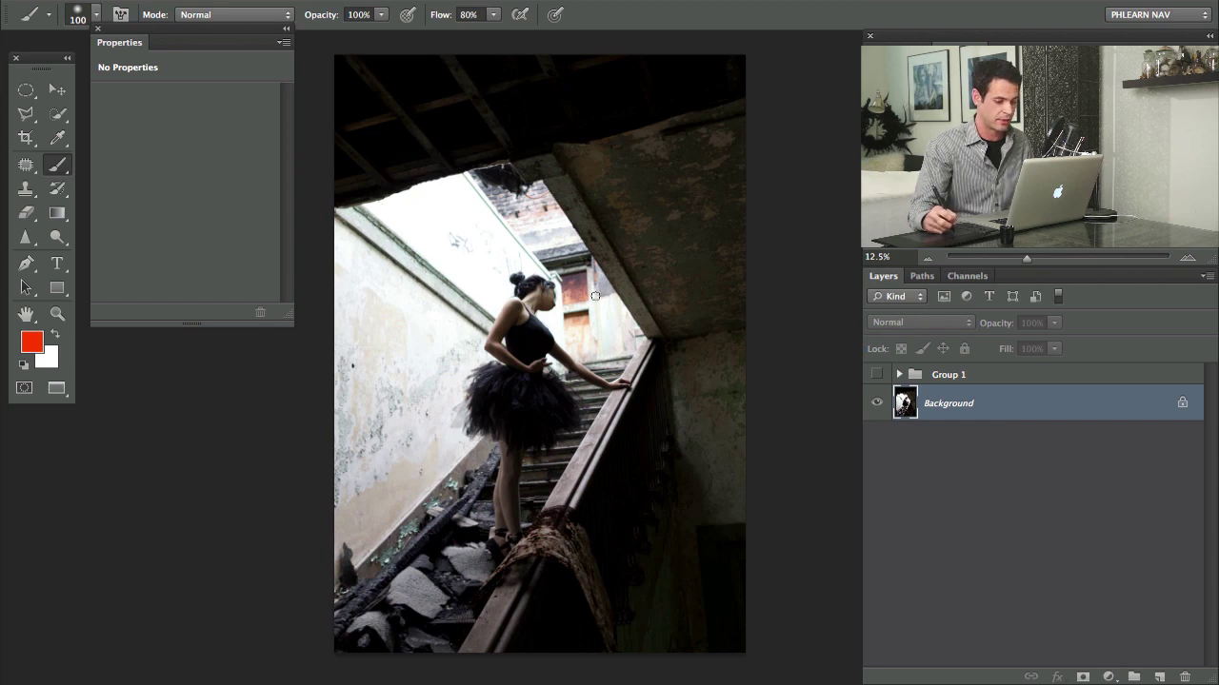
click(1107, 677)
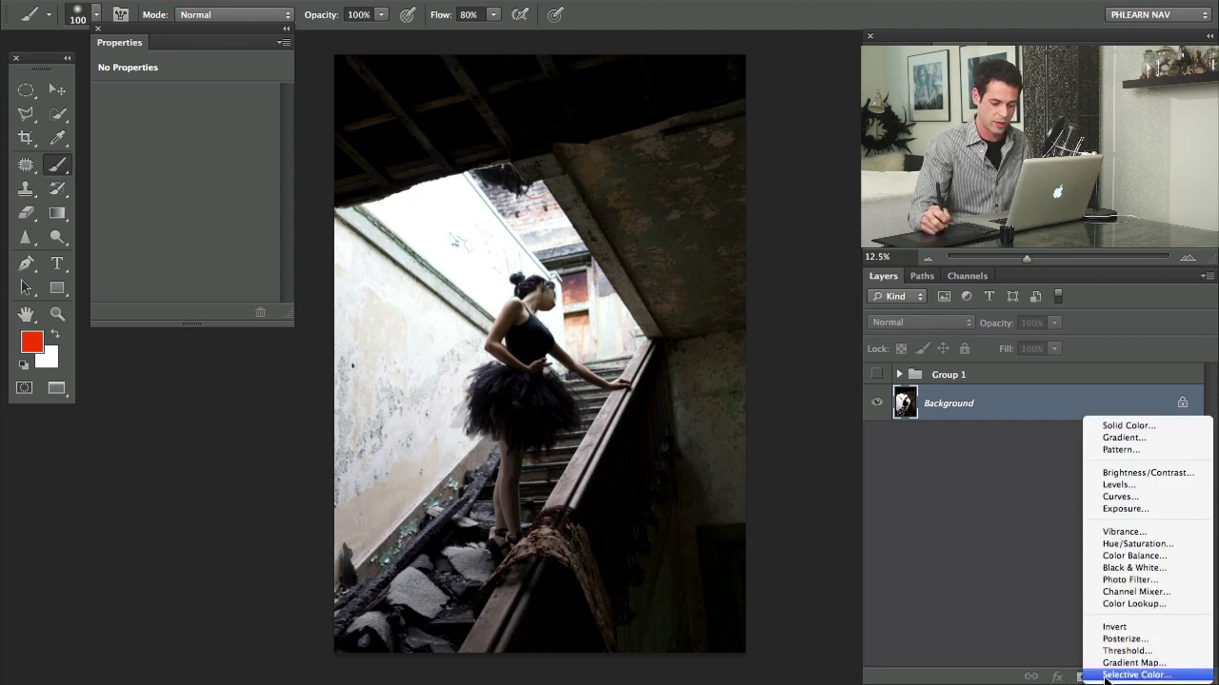
click(1120, 484)
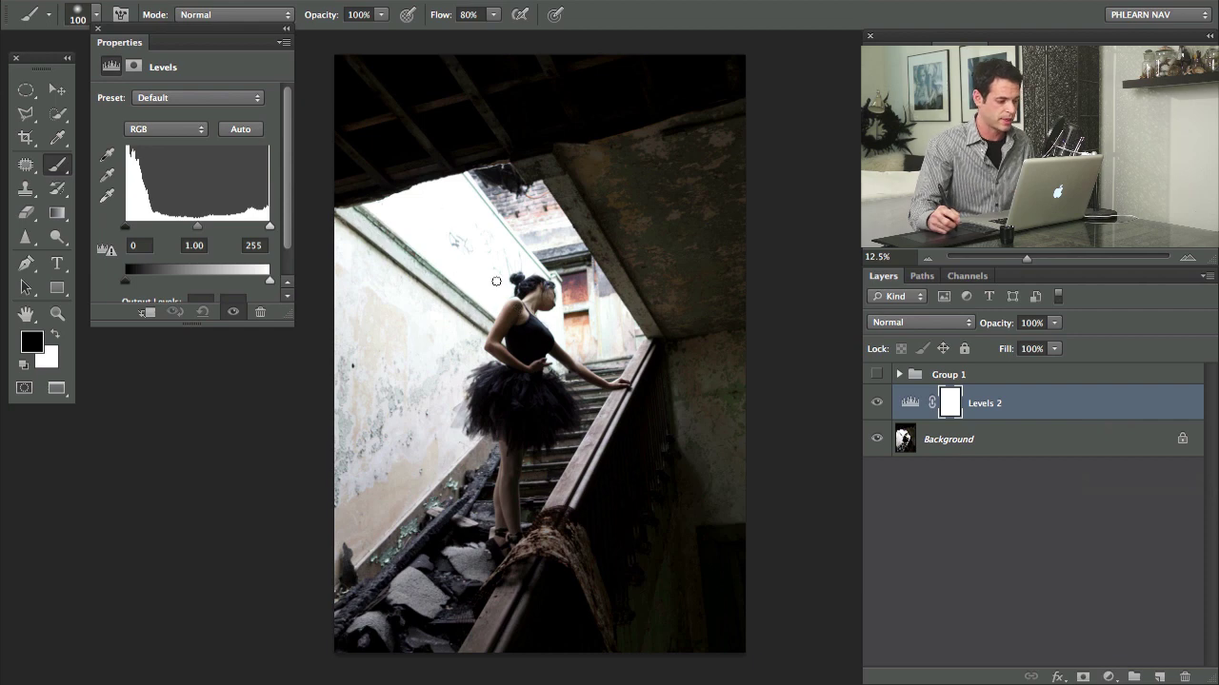
drag(291, 321, 309, 367)
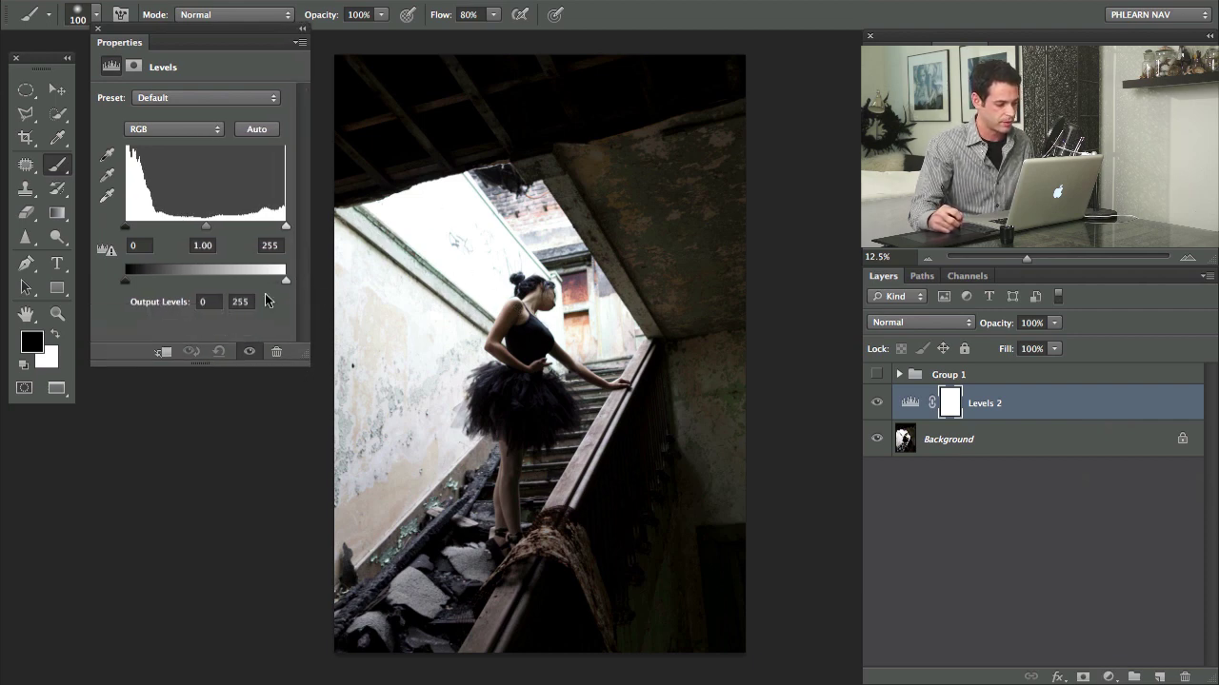
drag(285, 282, 209, 283)
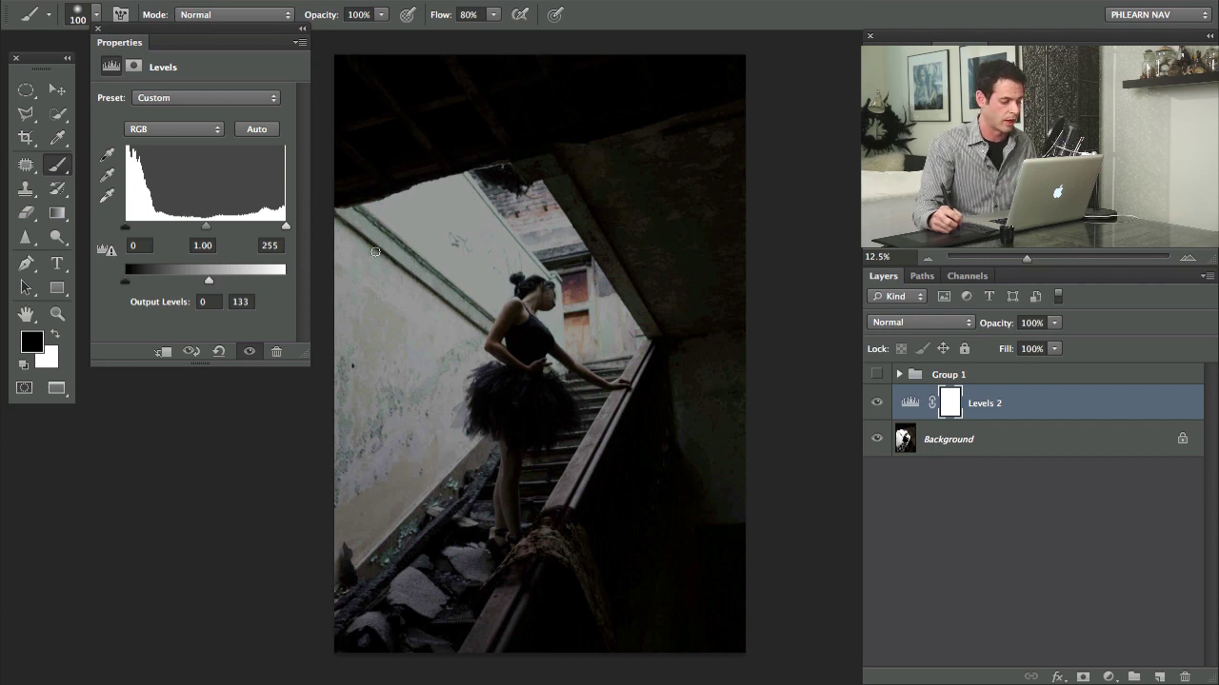
Step: Reset the RGB output white to 255 and lower the Red channel's output white
drag(209, 281, 308, 285)
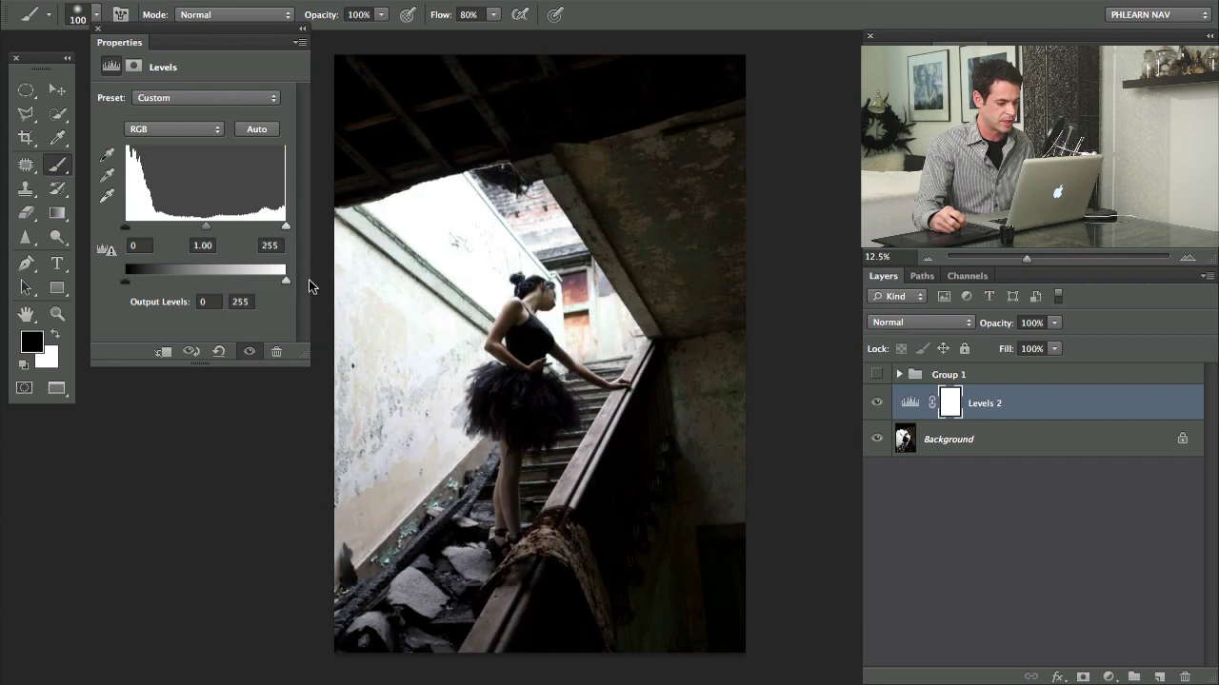
click(191, 129)
click(191, 141)
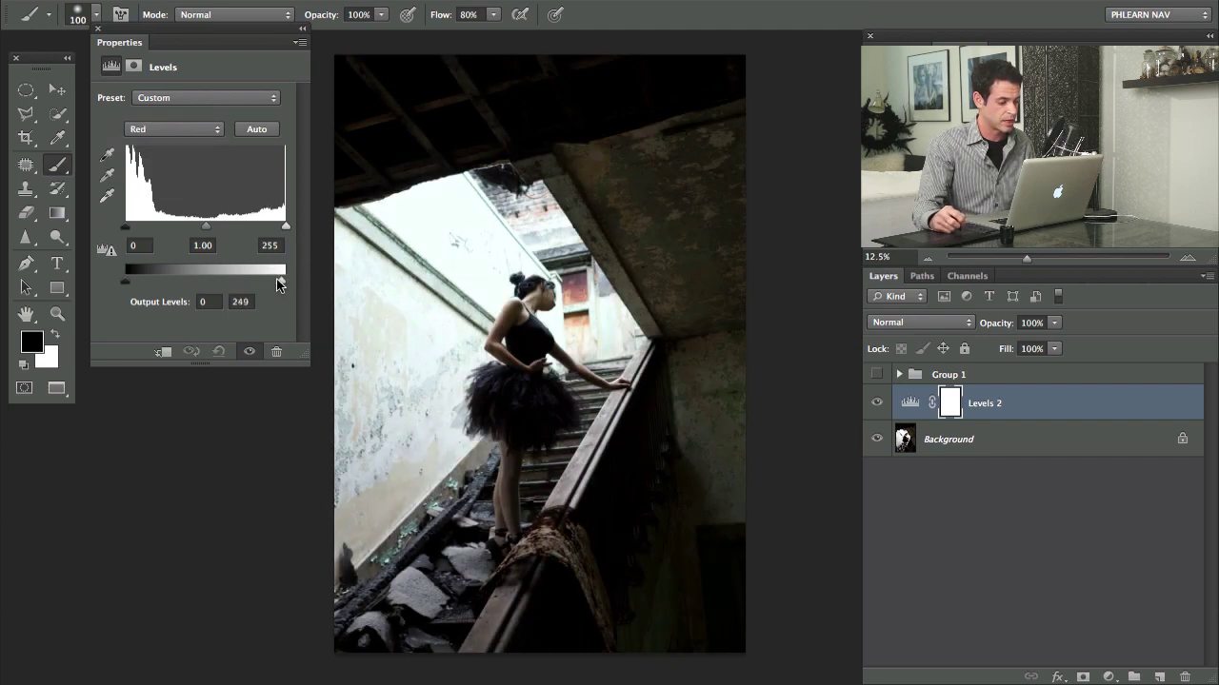
drag(286, 282, 234, 281)
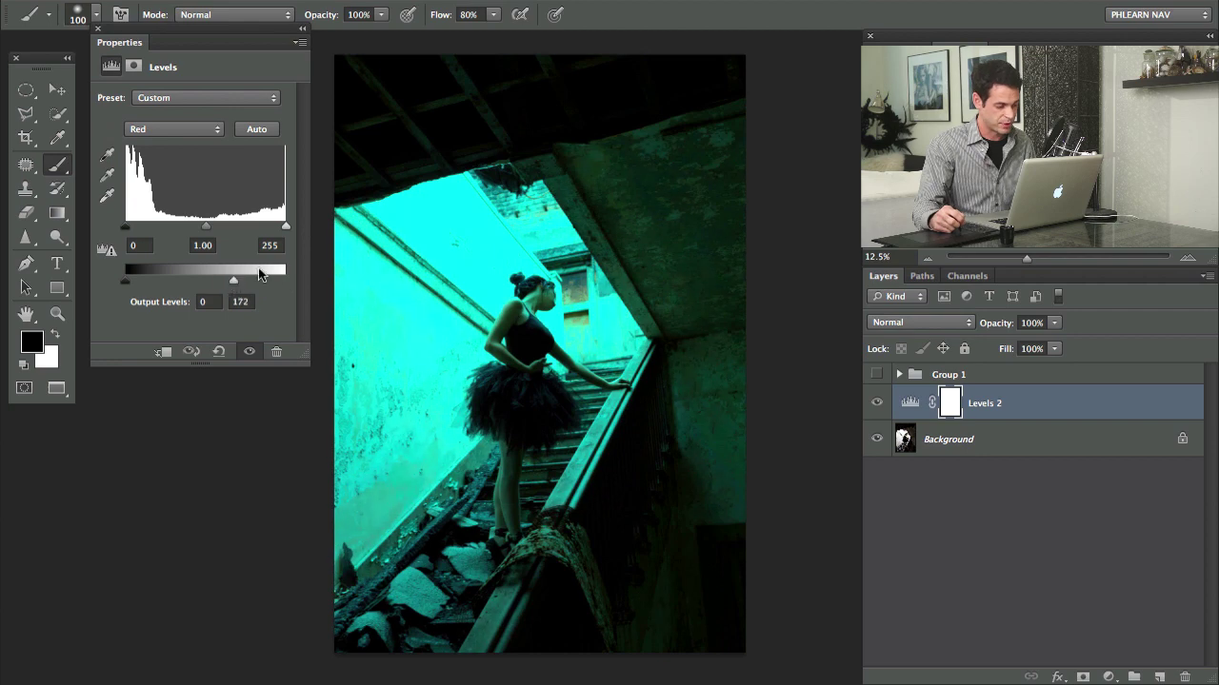
Step: Lower the Green channel's output white and set an initial Blue output white
click(203, 130)
click(192, 141)
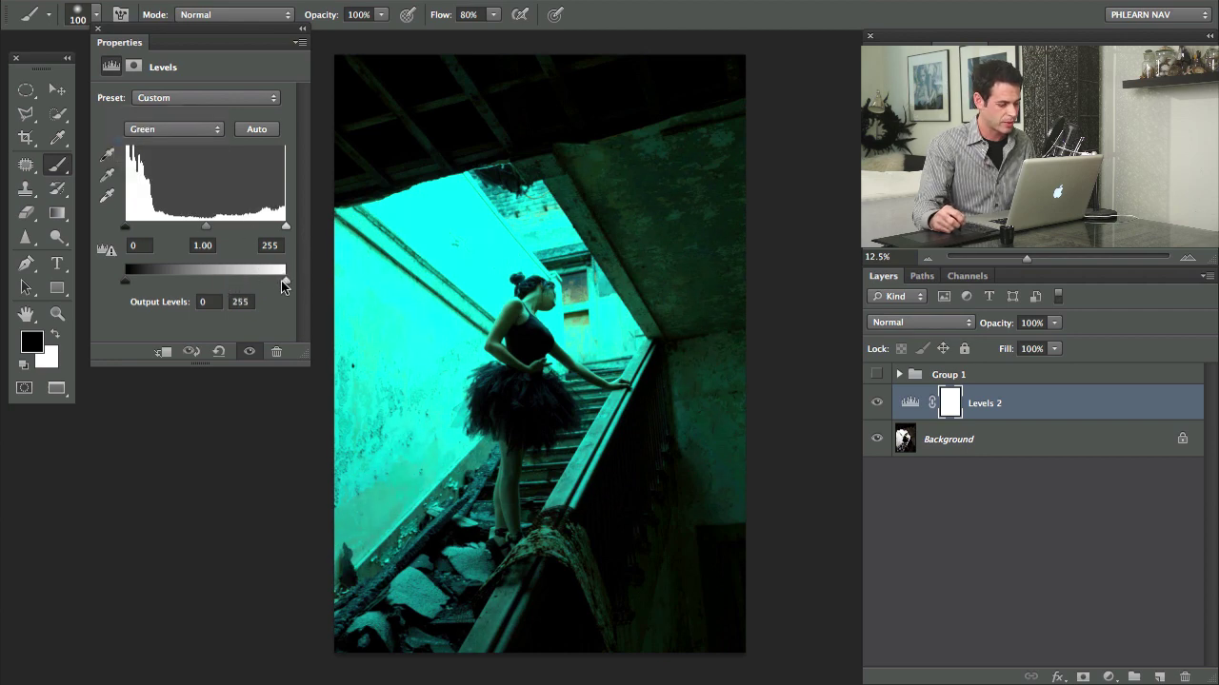
mouse_move(286, 280)
mouse_down()
mouse_move(223, 277)
mouse_move(236, 282)
mouse_up()
click(204, 130)
click(200, 141)
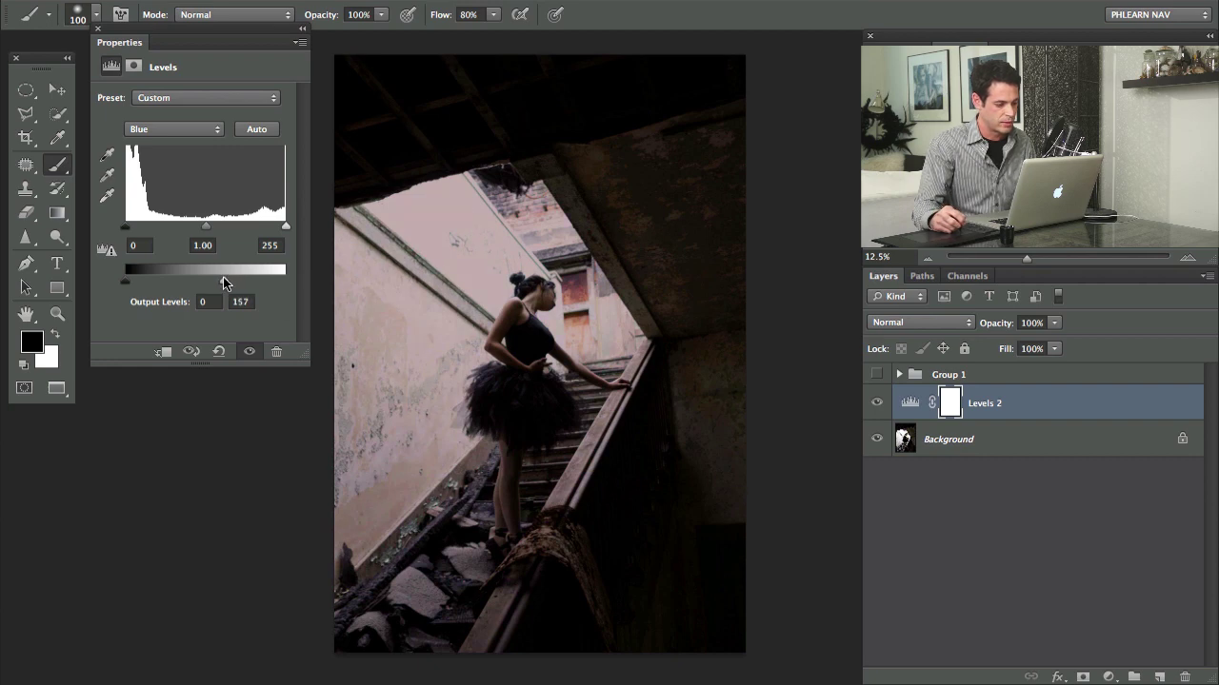
mouse_move(224, 282)
mouse_down()
mouse_move(238, 283)
mouse_move(214, 285)
mouse_move(224, 283)
mouse_up()
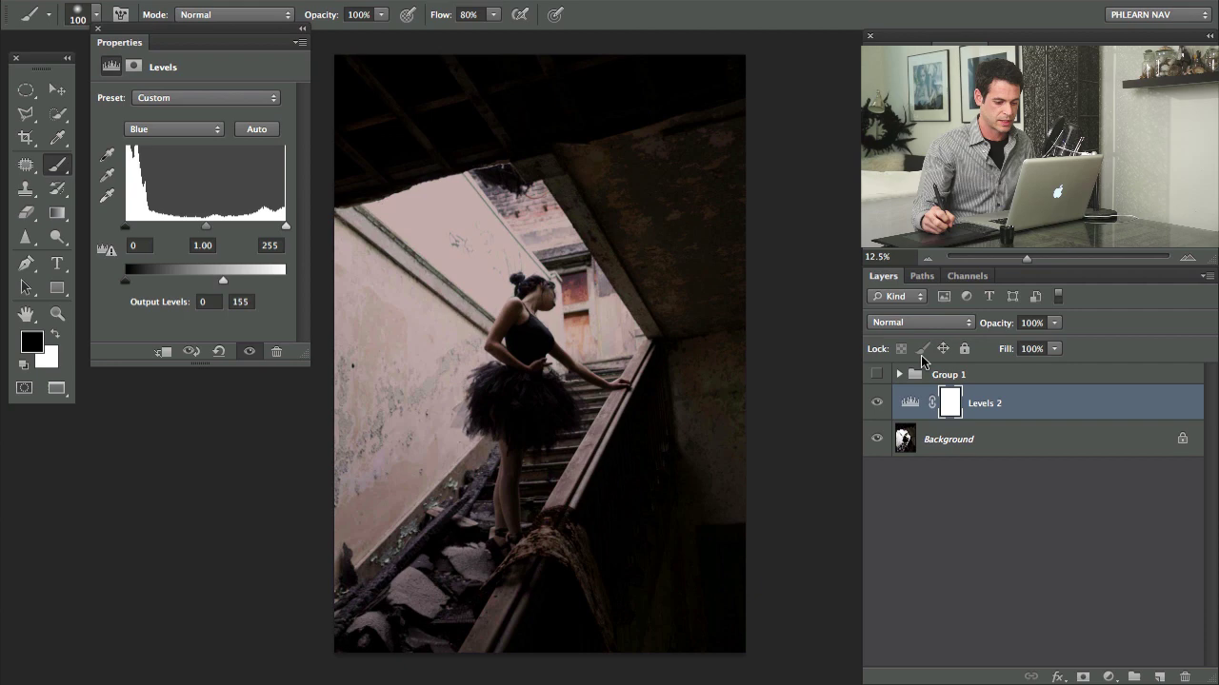
Step: Lower the Blue output white to 139, toggling Levels 2 to compare before and after
click(876, 403)
click(877, 403)
click(877, 403)
click(877, 402)
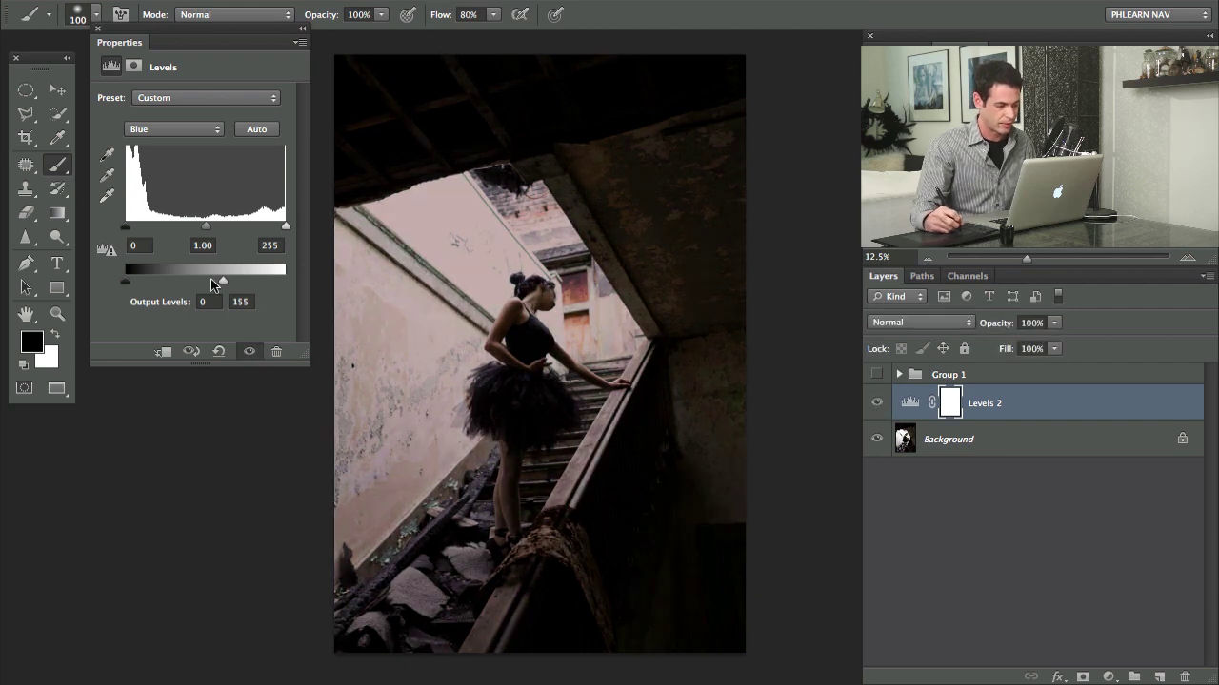
click(219, 130)
click(194, 127)
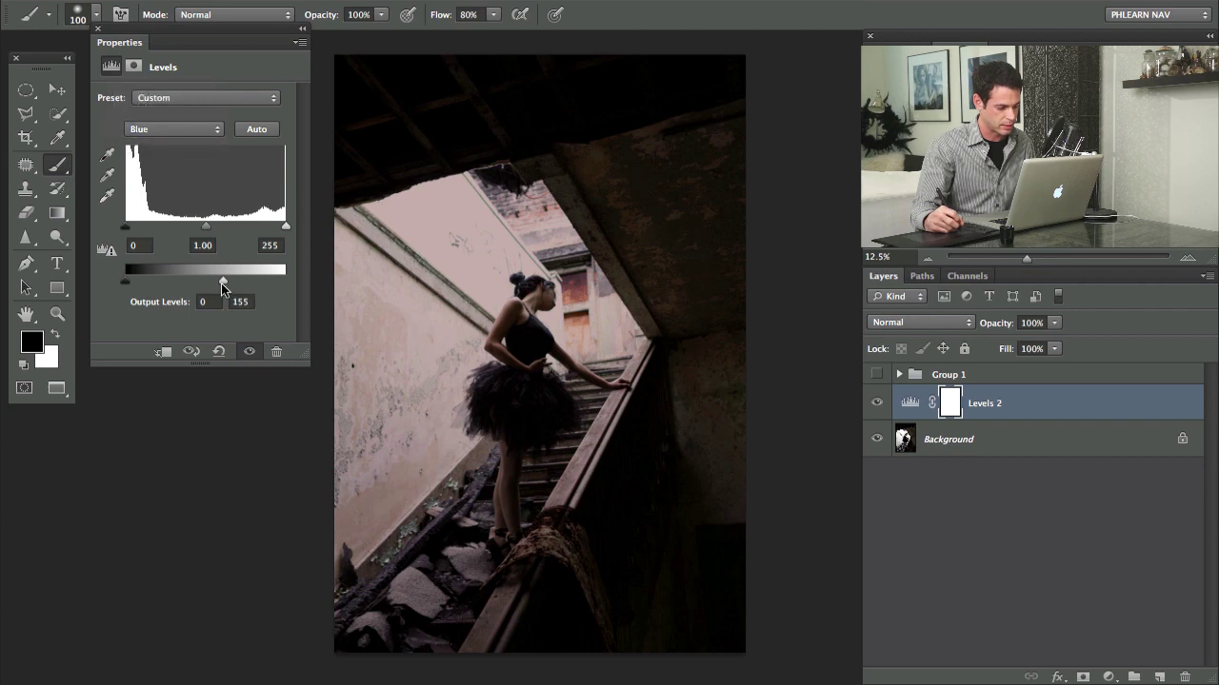
drag(224, 285, 217, 283)
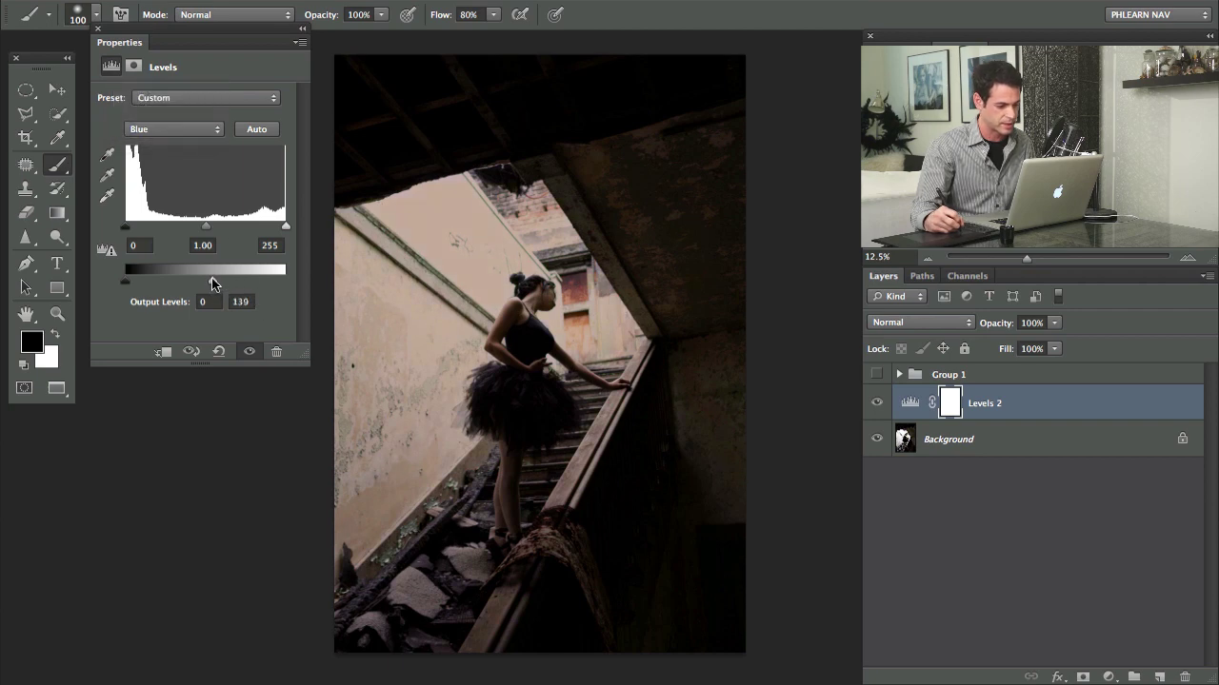
click(876, 404)
click(876, 404)
click(877, 405)
click(877, 405)
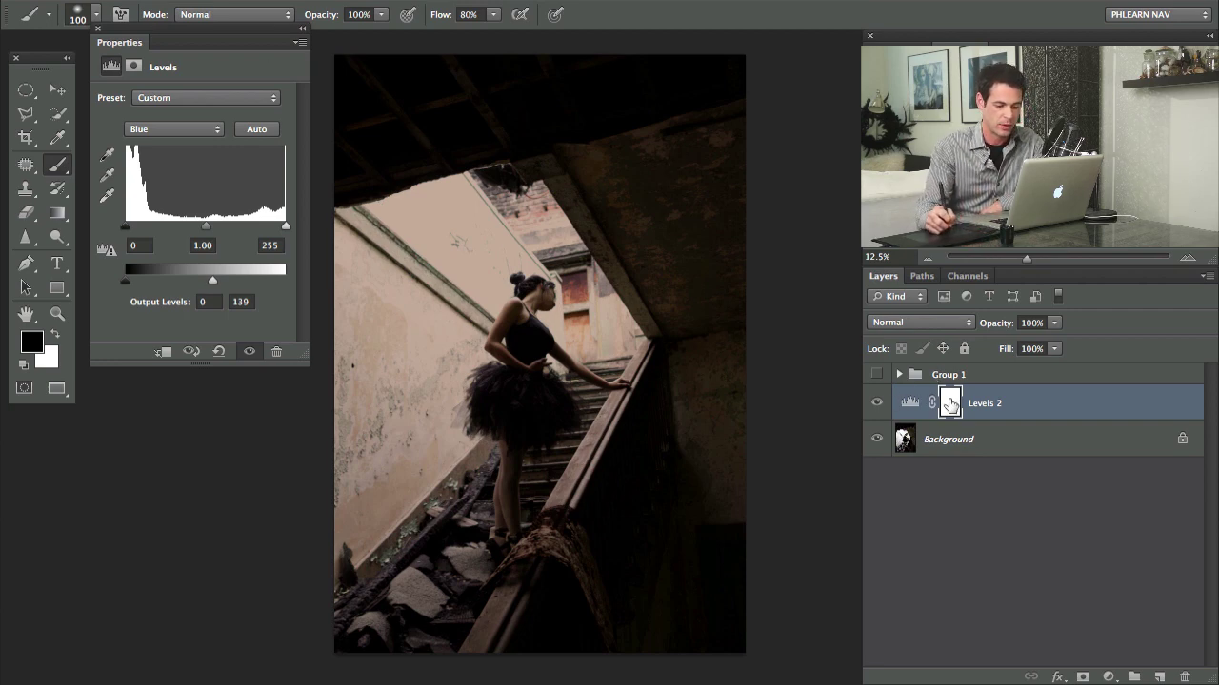
click(875, 405)
click(876, 405)
click(876, 405)
click(876, 404)
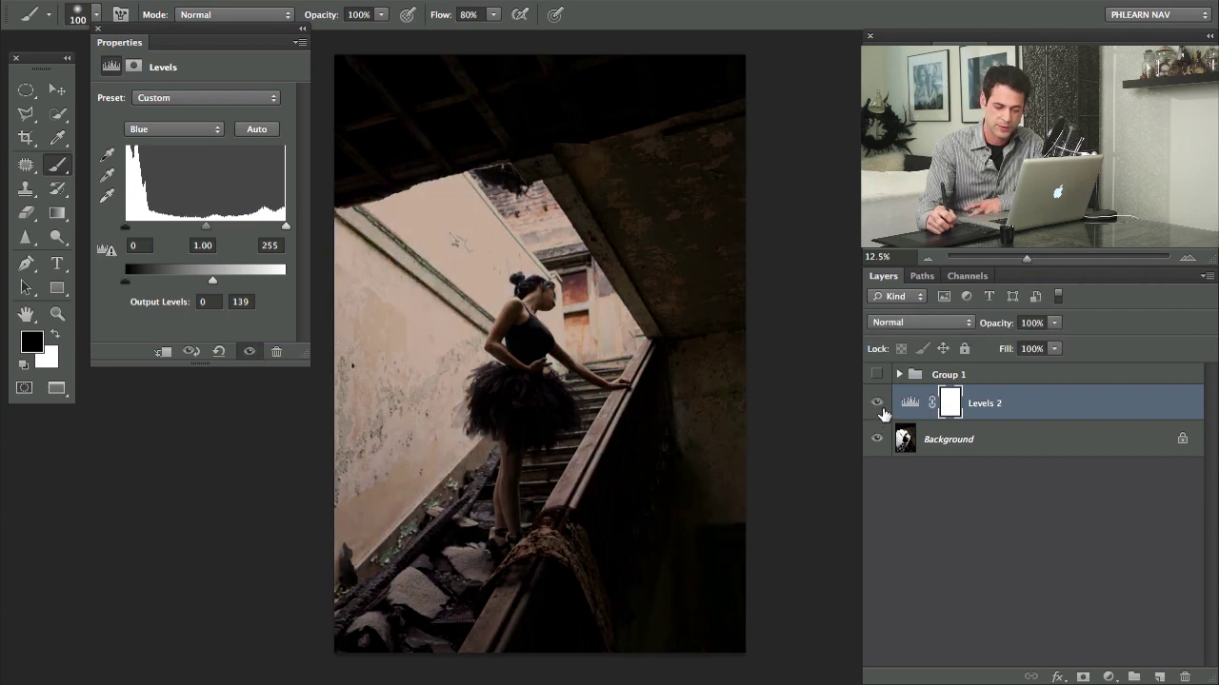
Step: Select the Levels 2 mask and start Apply Image, moving its dialog aside
click(876, 405)
click(877, 404)
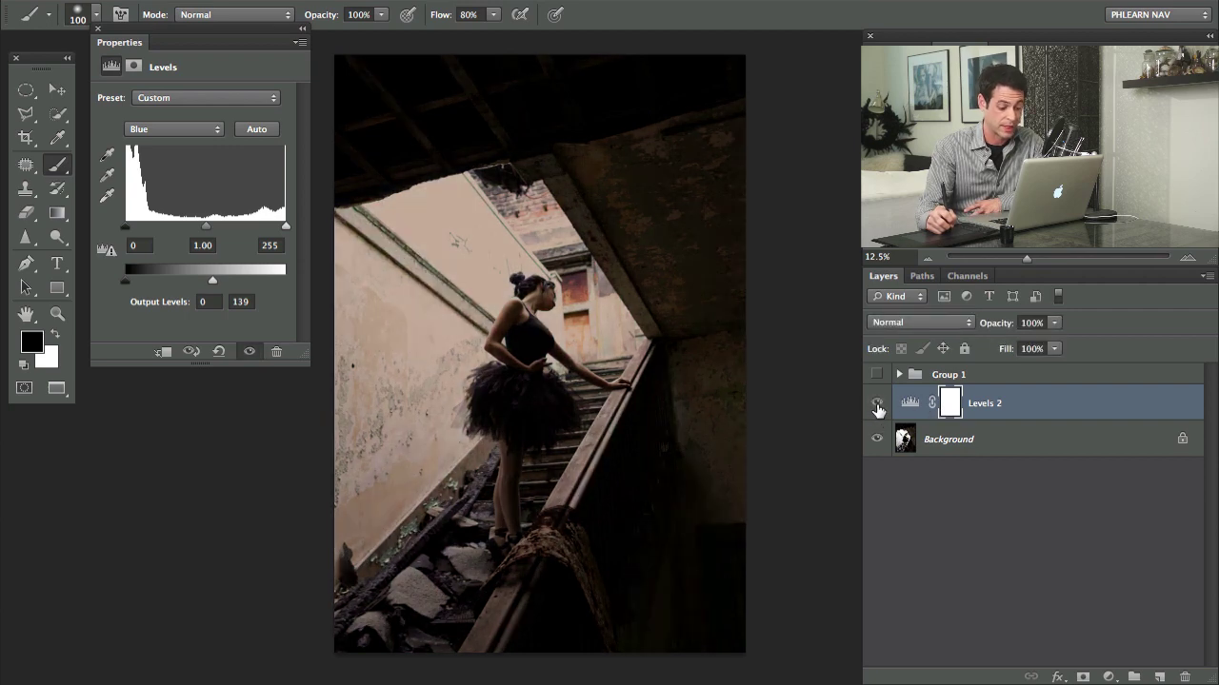
click(951, 405)
click(253, 0)
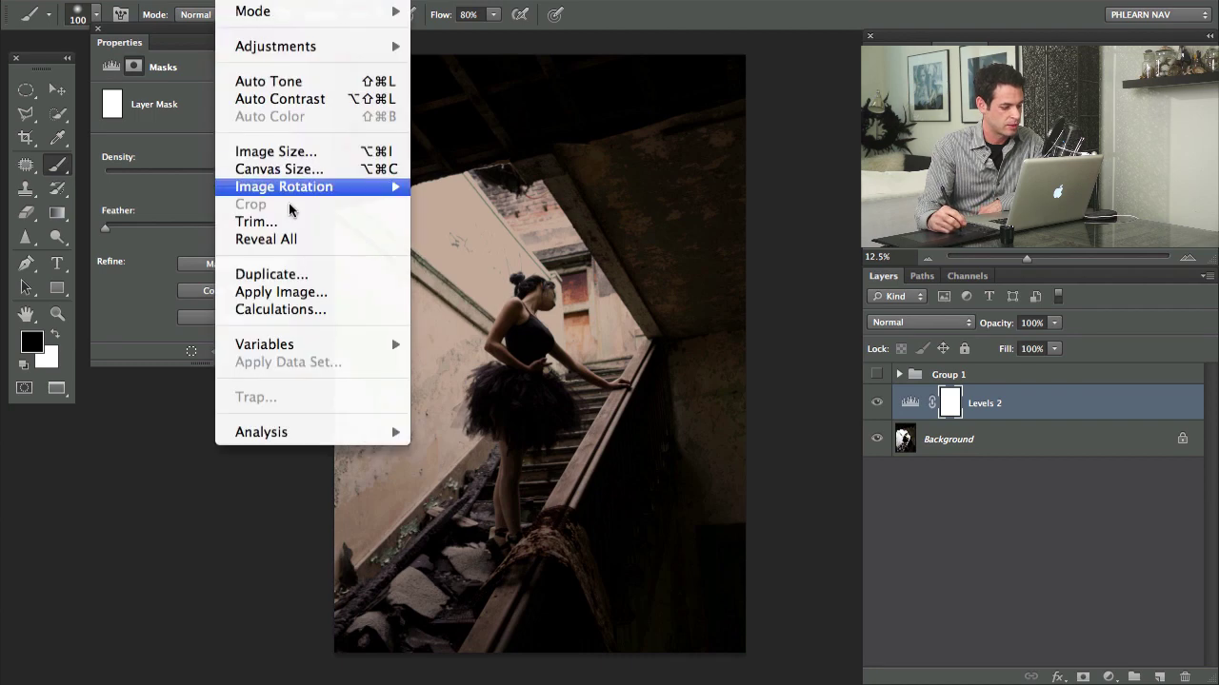
click(311, 298)
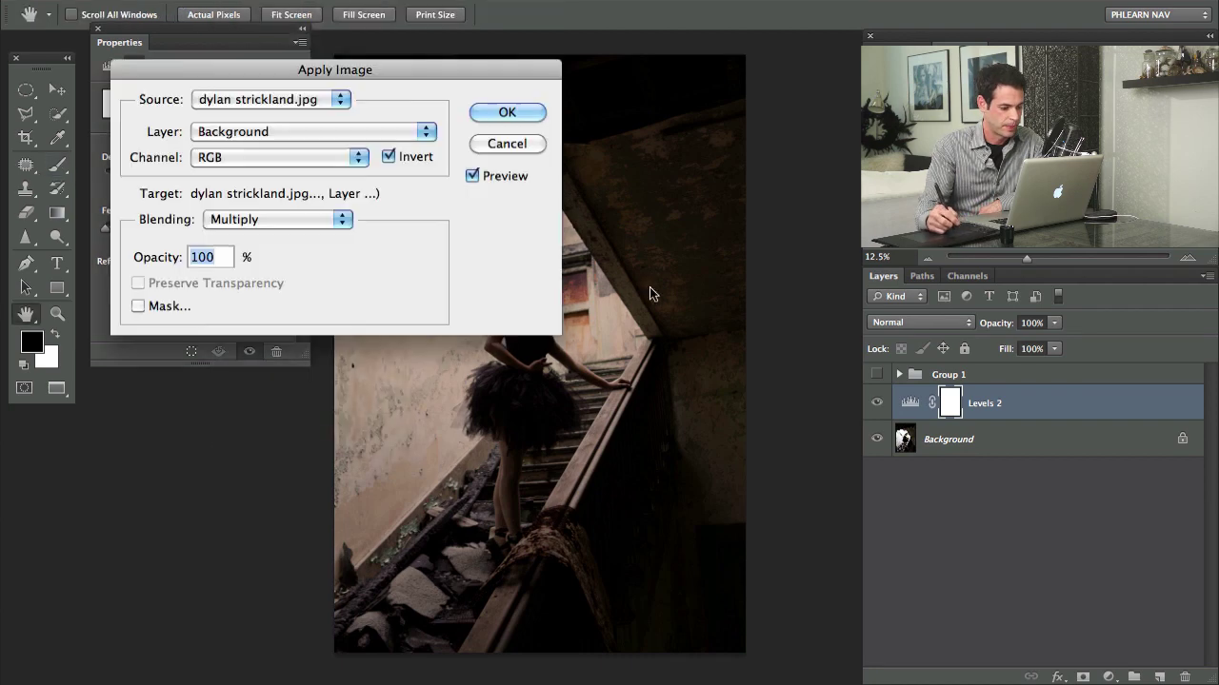
drag(464, 71, 342, 48)
drag(538, 281, 616, 285)
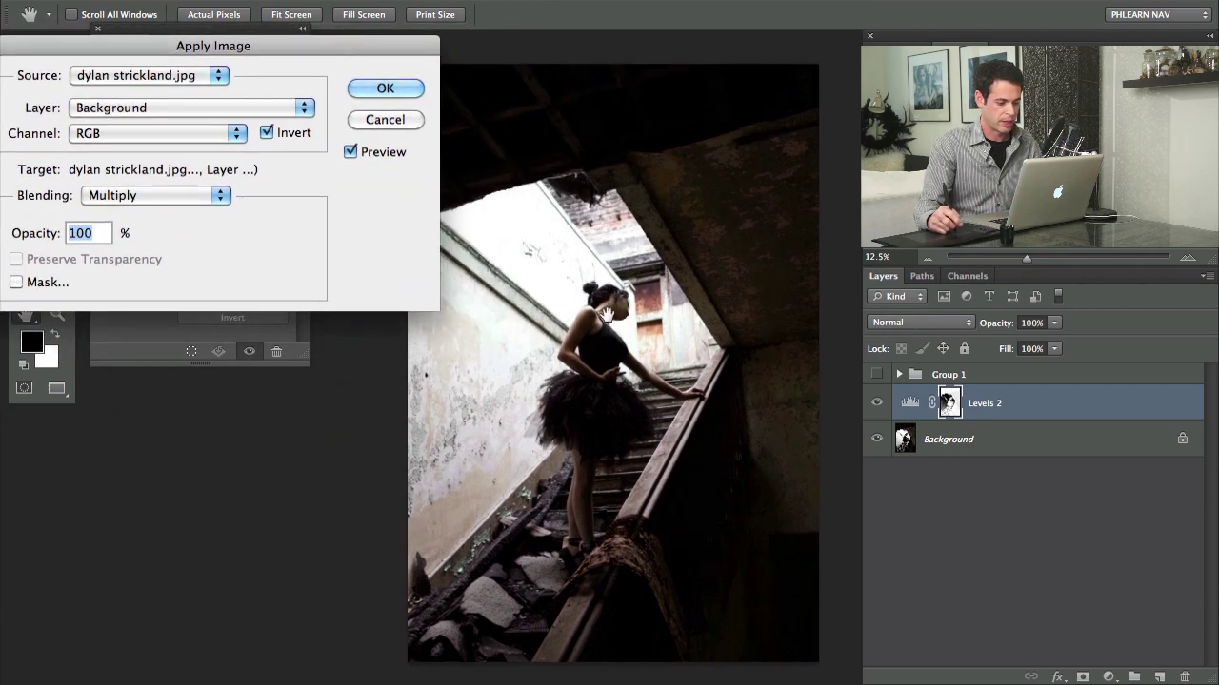
drag(347, 52, 372, 80)
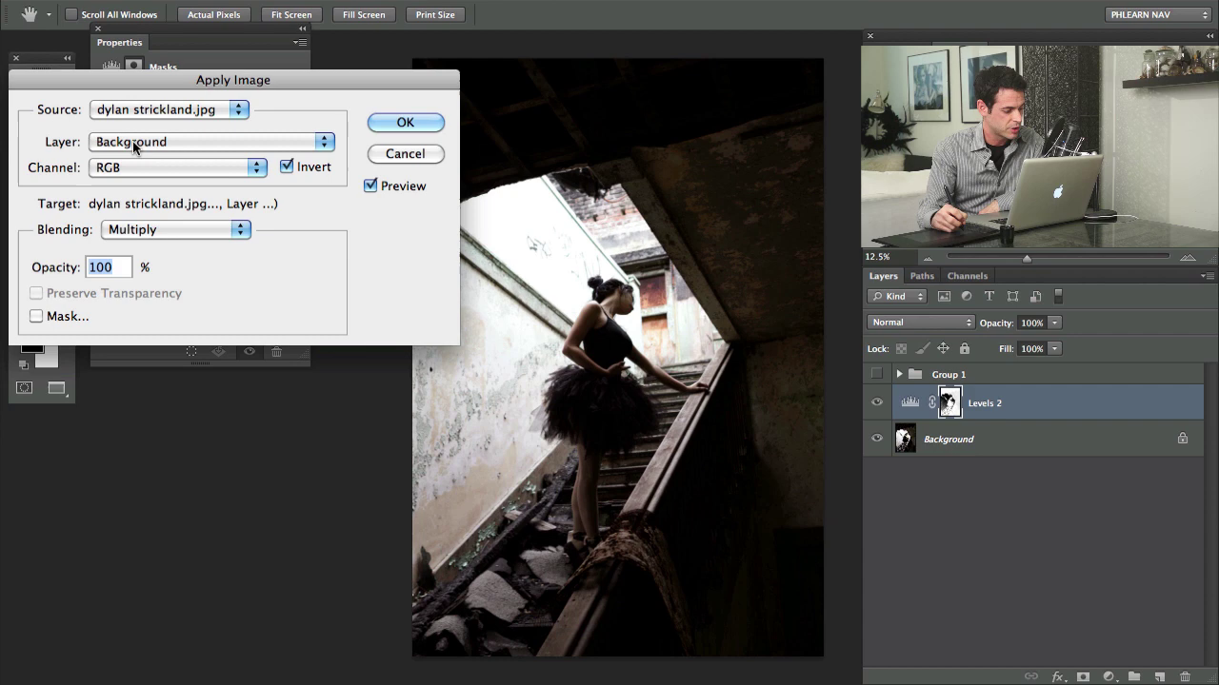
Step: Apply the Background layer to the mask at Multiply 100%, Invert unchecked, checking Preview
click(158, 141)
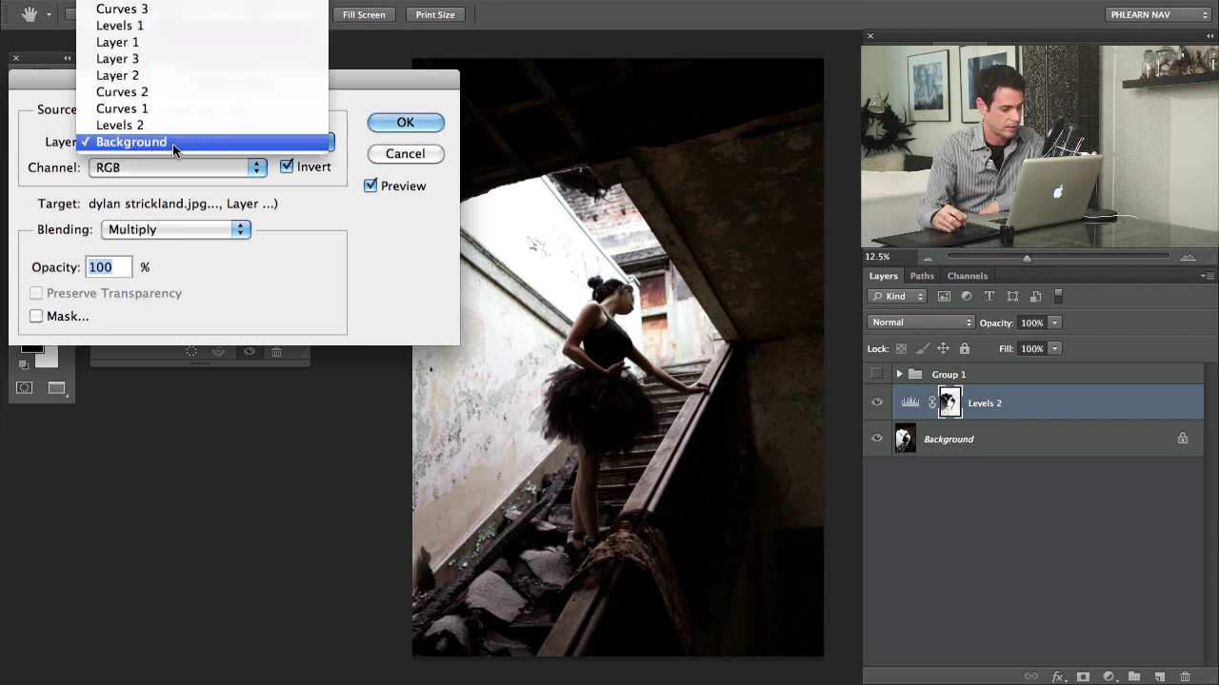
click(174, 149)
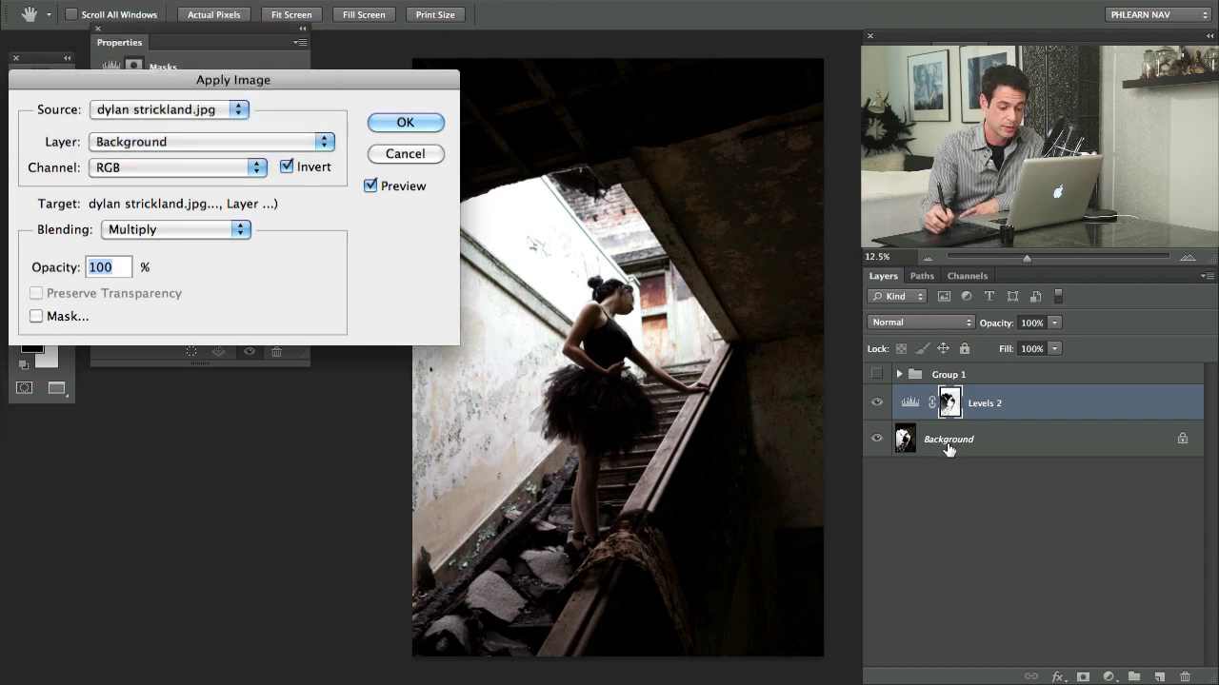
click(288, 168)
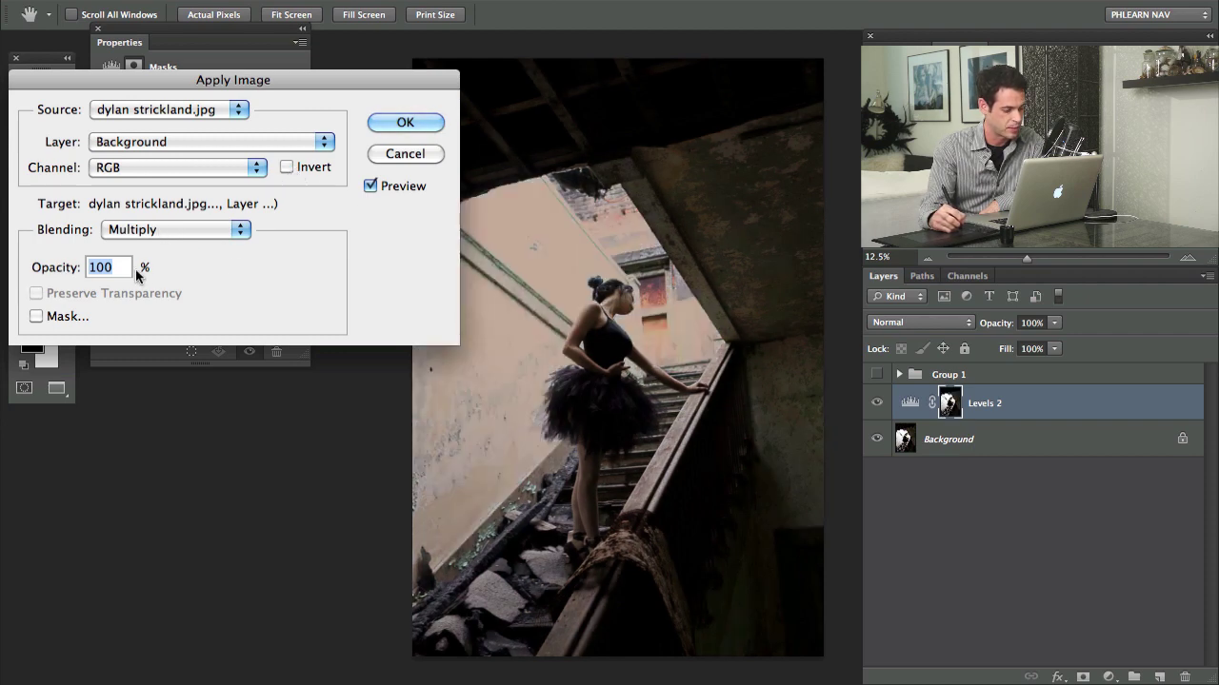
click(370, 187)
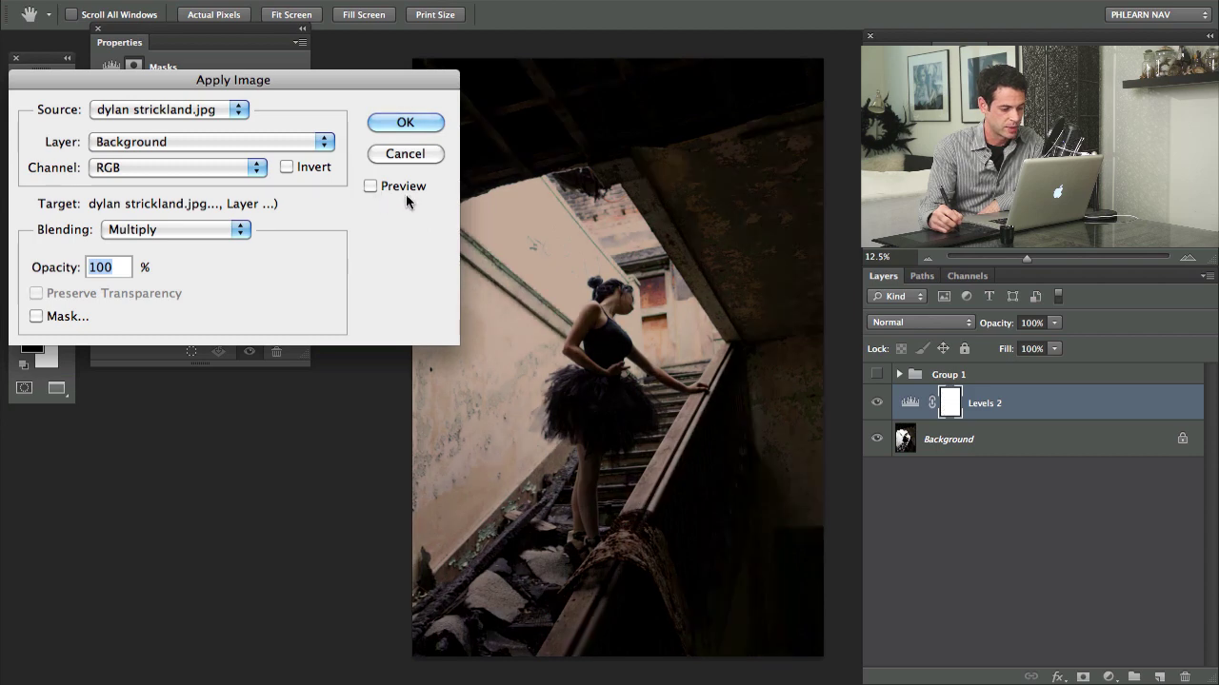
click(376, 188)
click(376, 187)
click(374, 189)
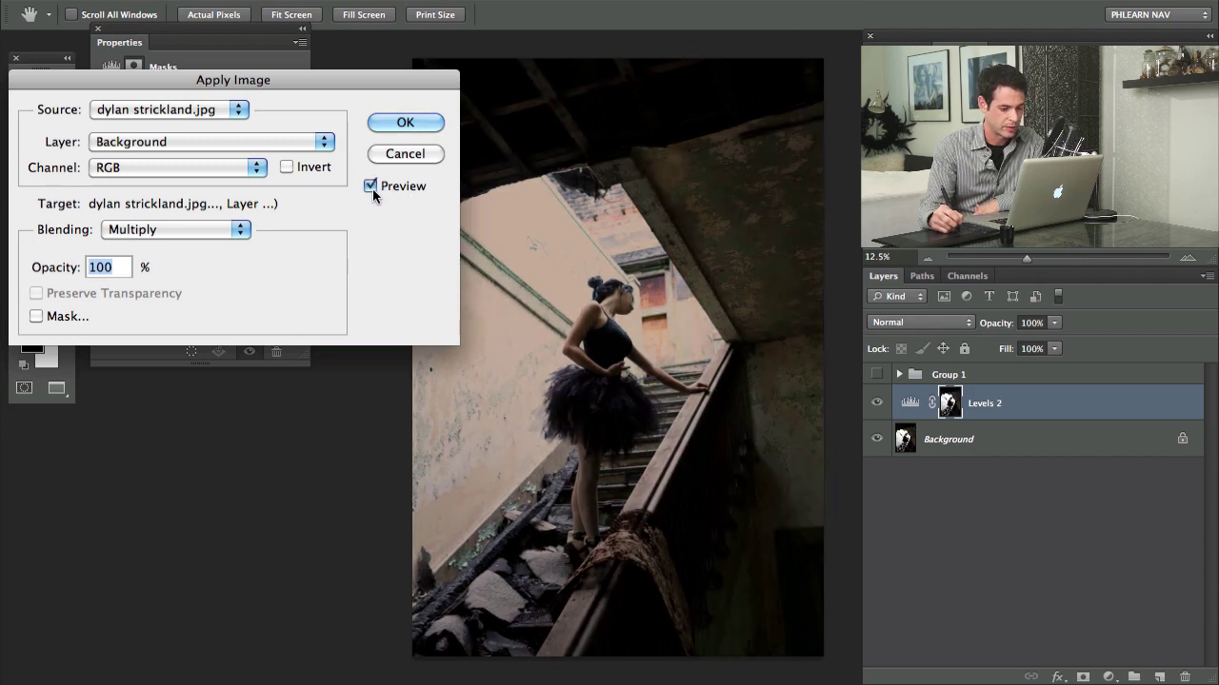
click(406, 122)
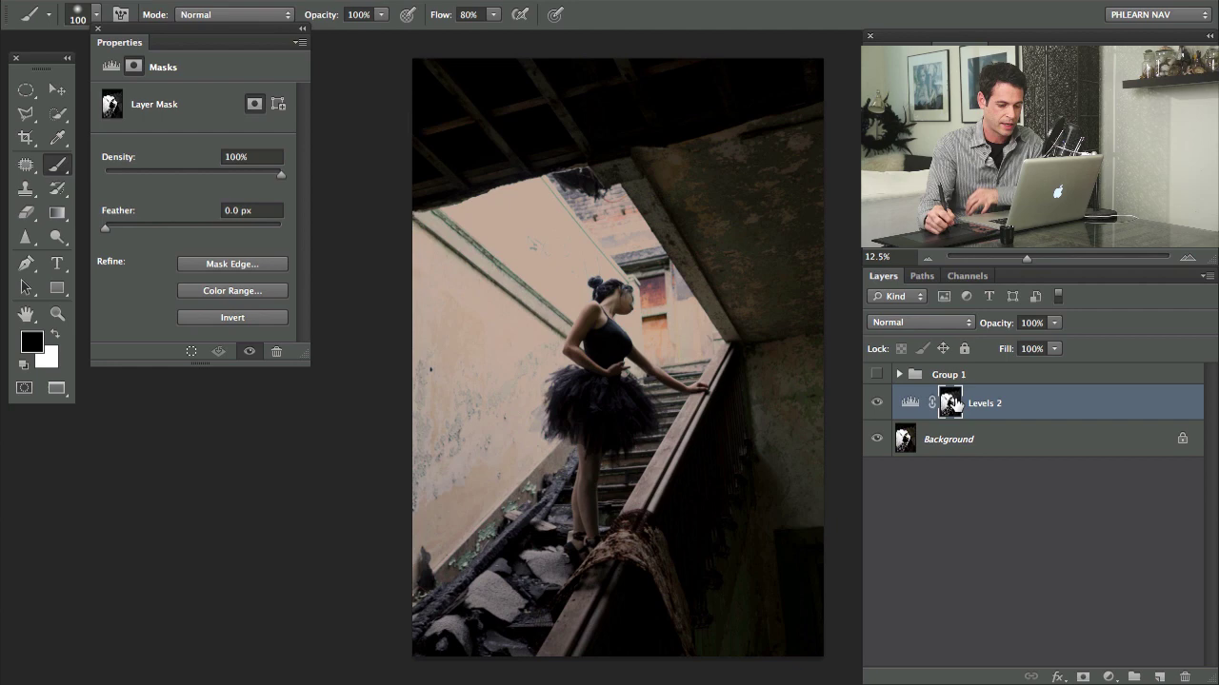
Step: View the Levels 2 mask alone, compare before/after, then set Levels 2 opacity to 78%
alt+click(954, 406)
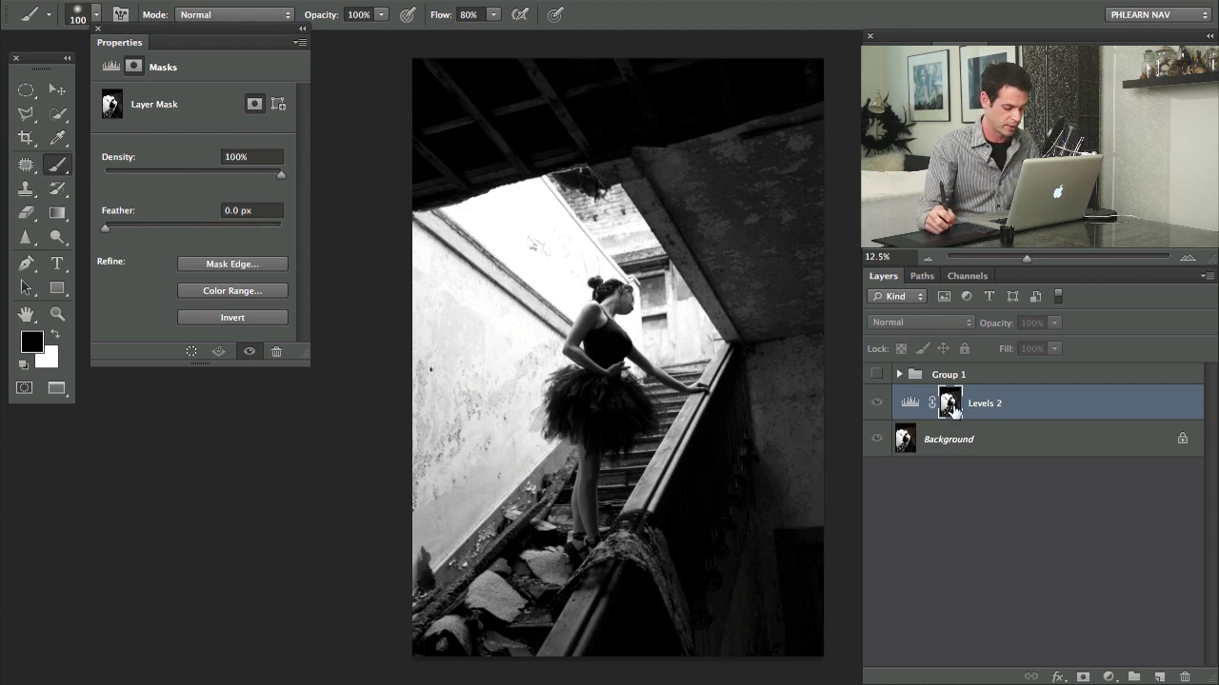
alt+click(955, 404)
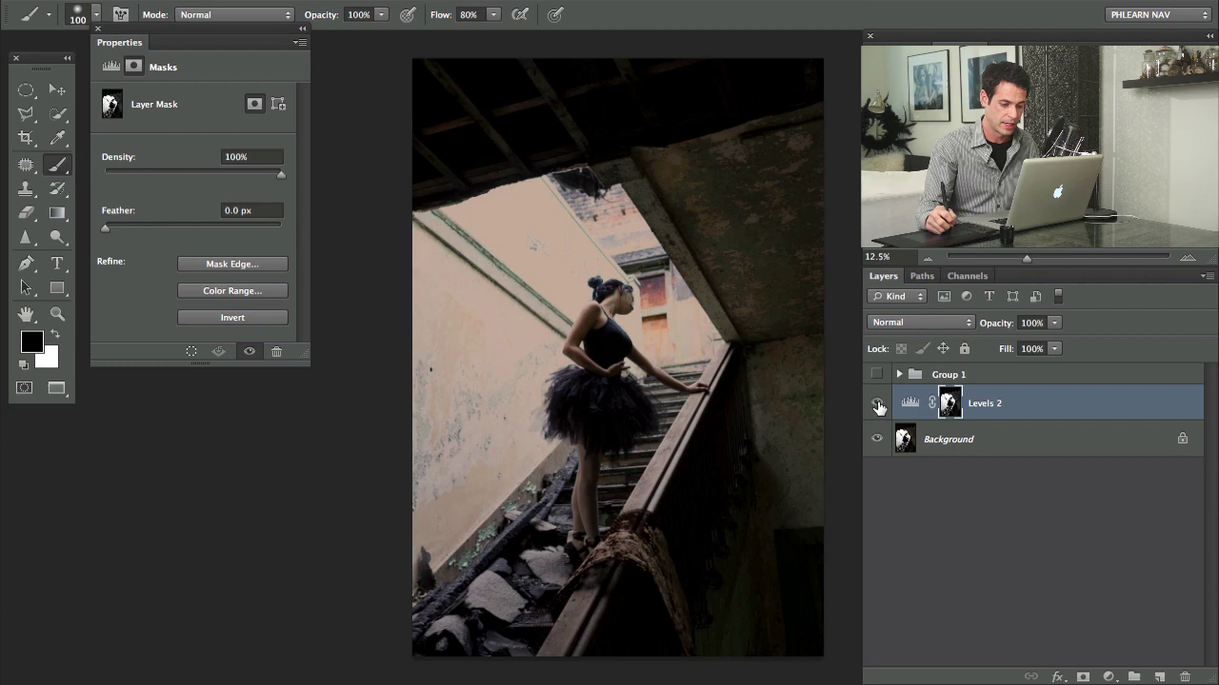
click(879, 407)
click(878, 407)
click(879, 408)
click(880, 410)
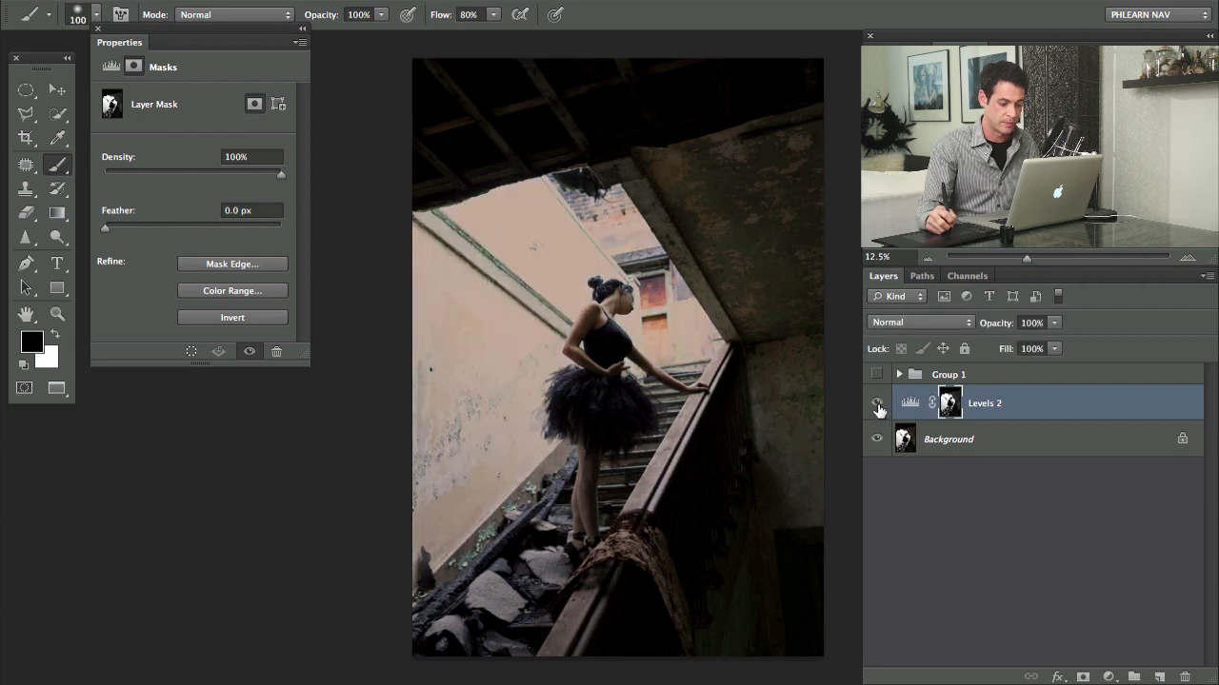
click(878, 407)
click(879, 408)
click(872, 408)
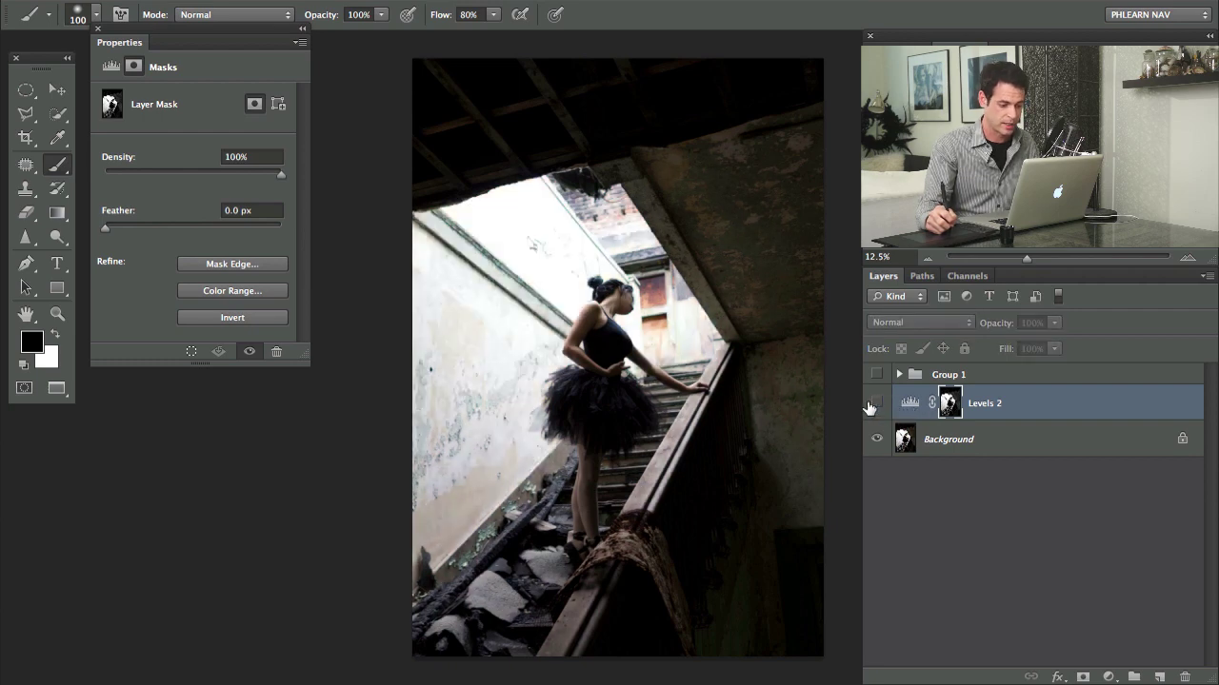
click(872, 407)
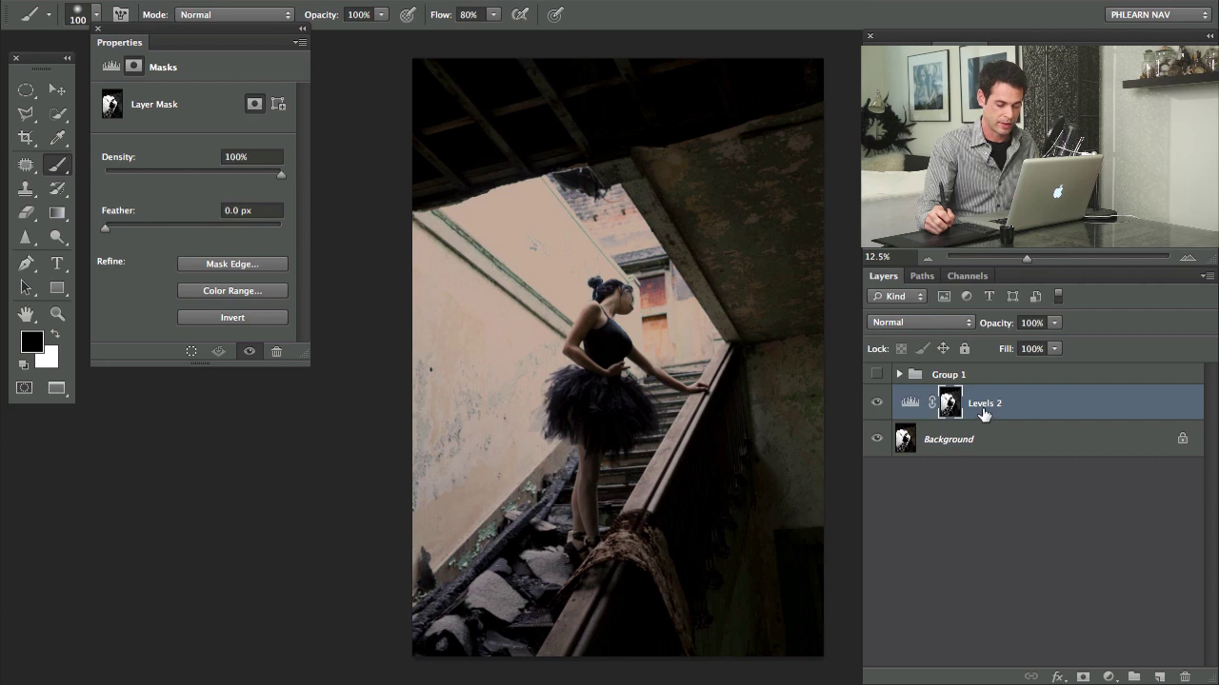
drag(1000, 328, 981, 336)
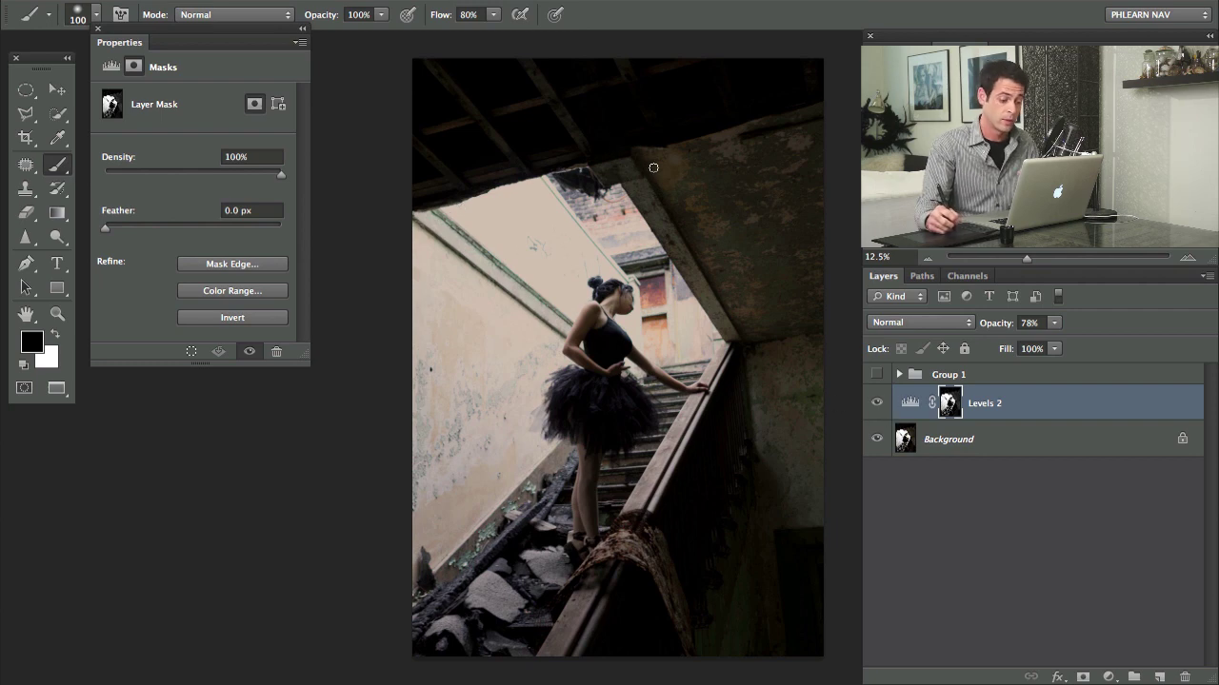
Step: Add a Levels 3 adjustment and lift the Red and Green output black points
click(1109, 677)
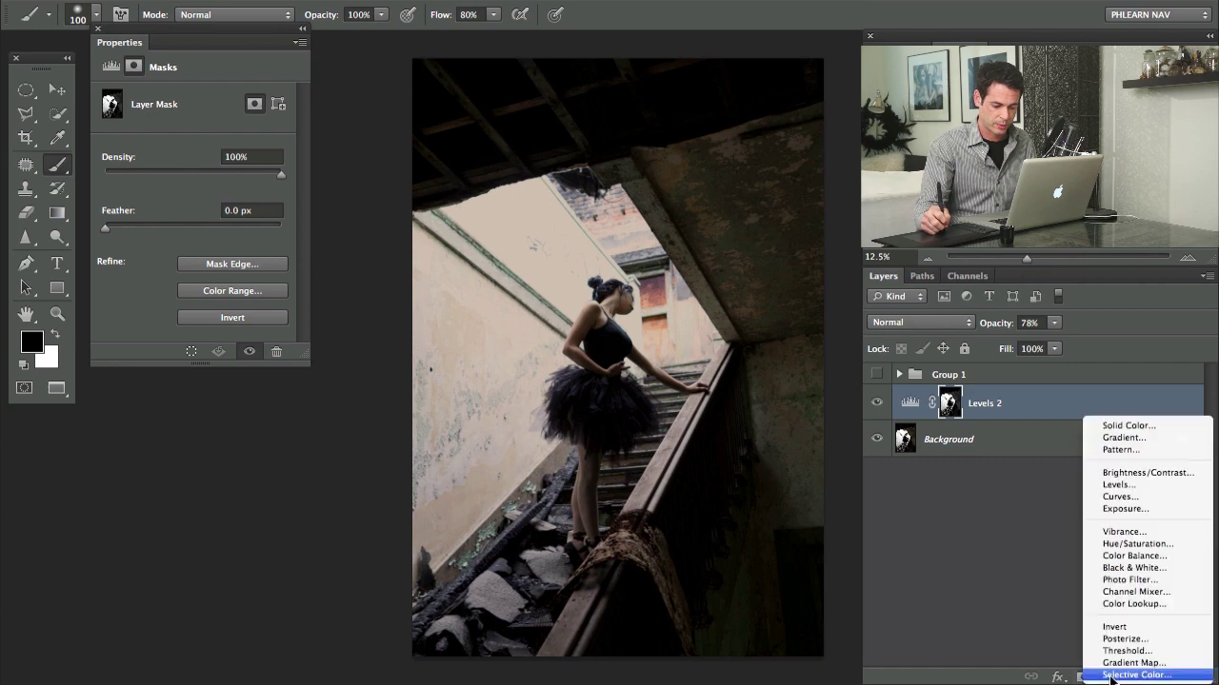
click(1121, 486)
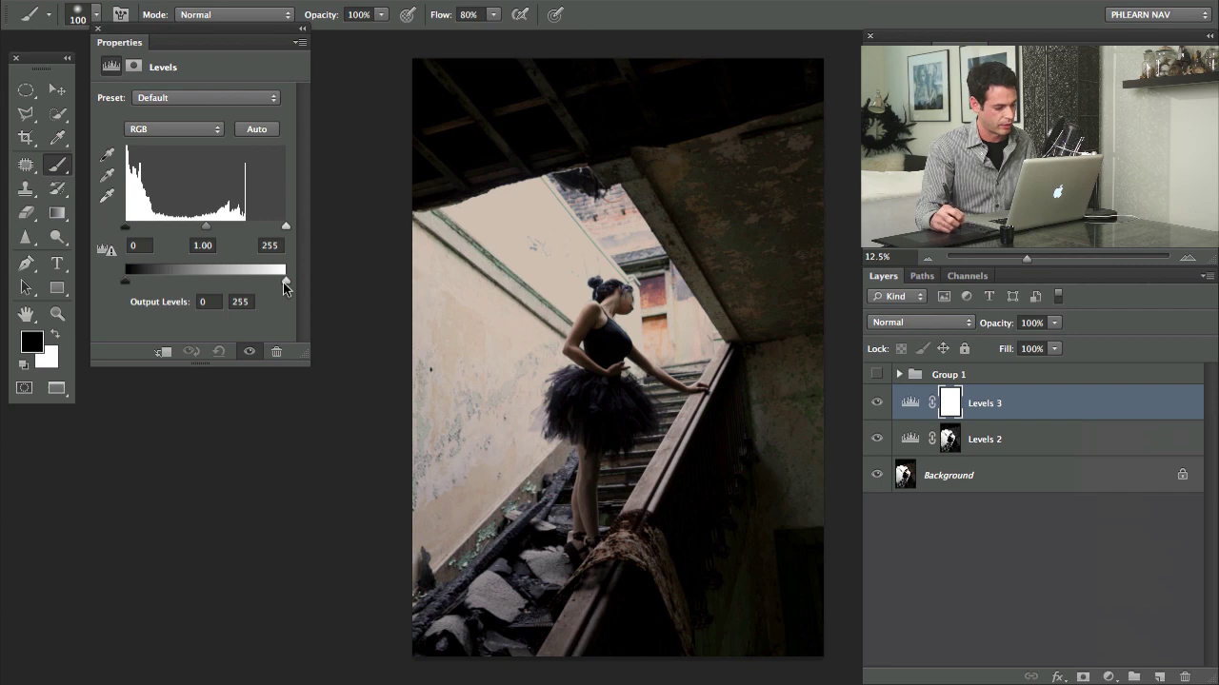
click(160, 128)
click(158, 141)
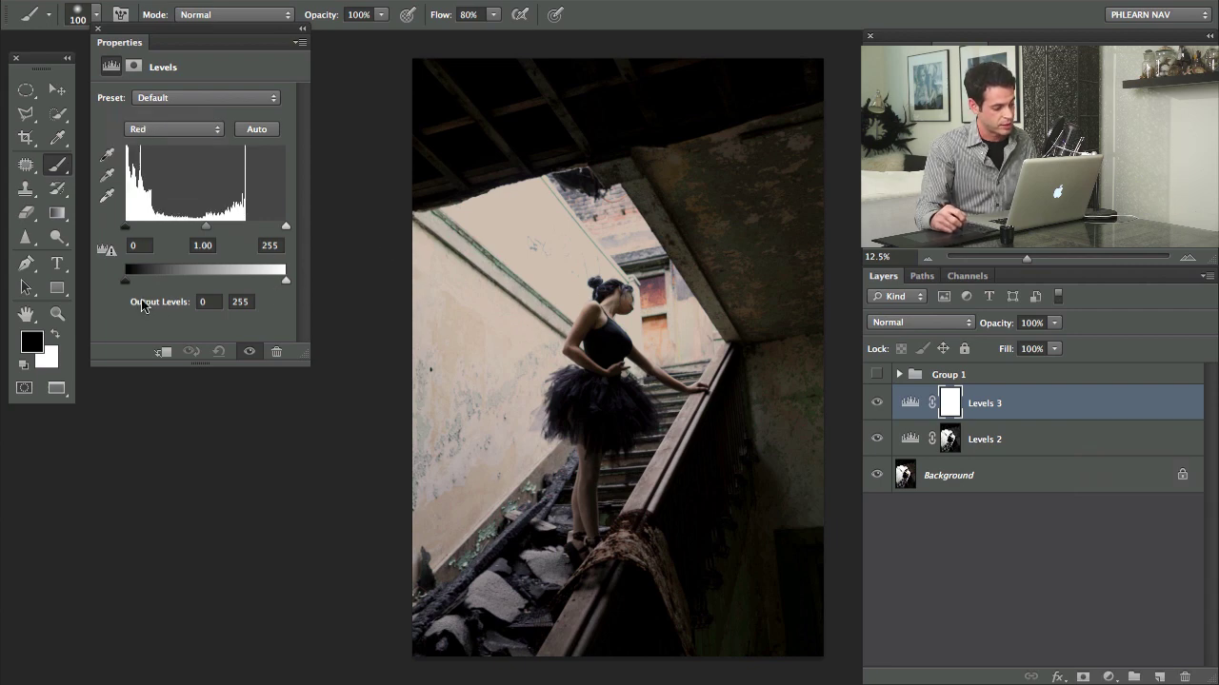
drag(124, 281, 141, 282)
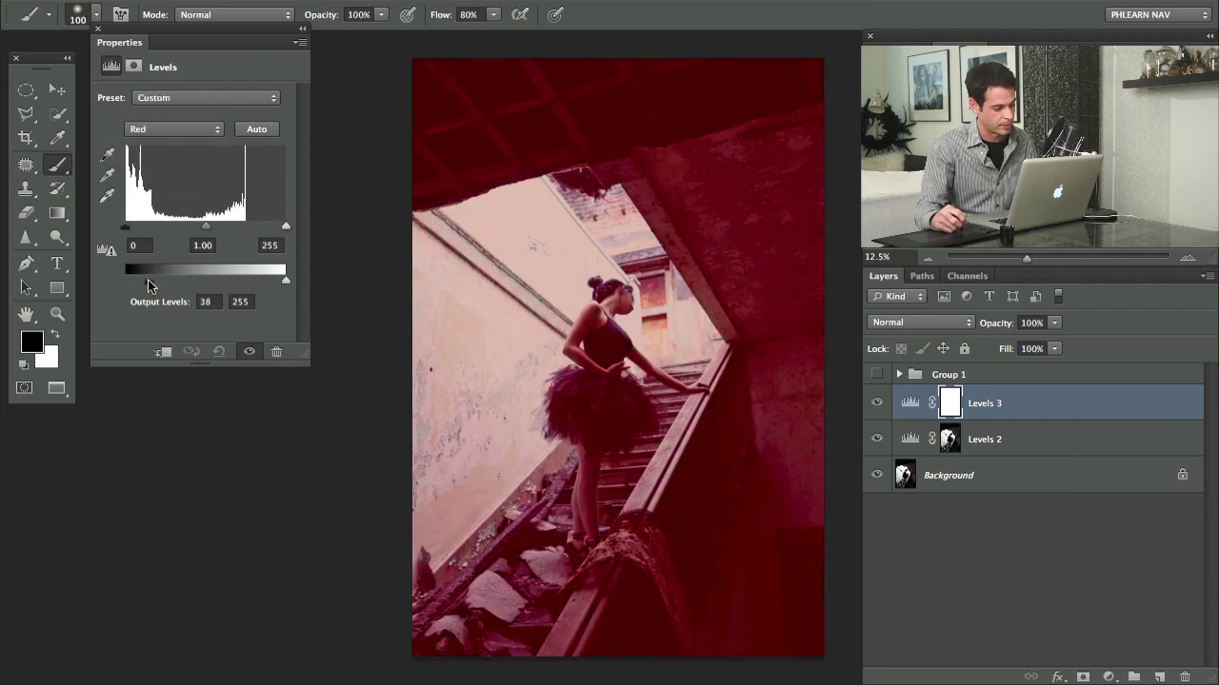
click(168, 129)
click(168, 150)
drag(125, 281, 139, 282)
Step: Set the Blue channel's output black to 21 and toggle Levels 3 to compare
click(168, 129)
click(168, 139)
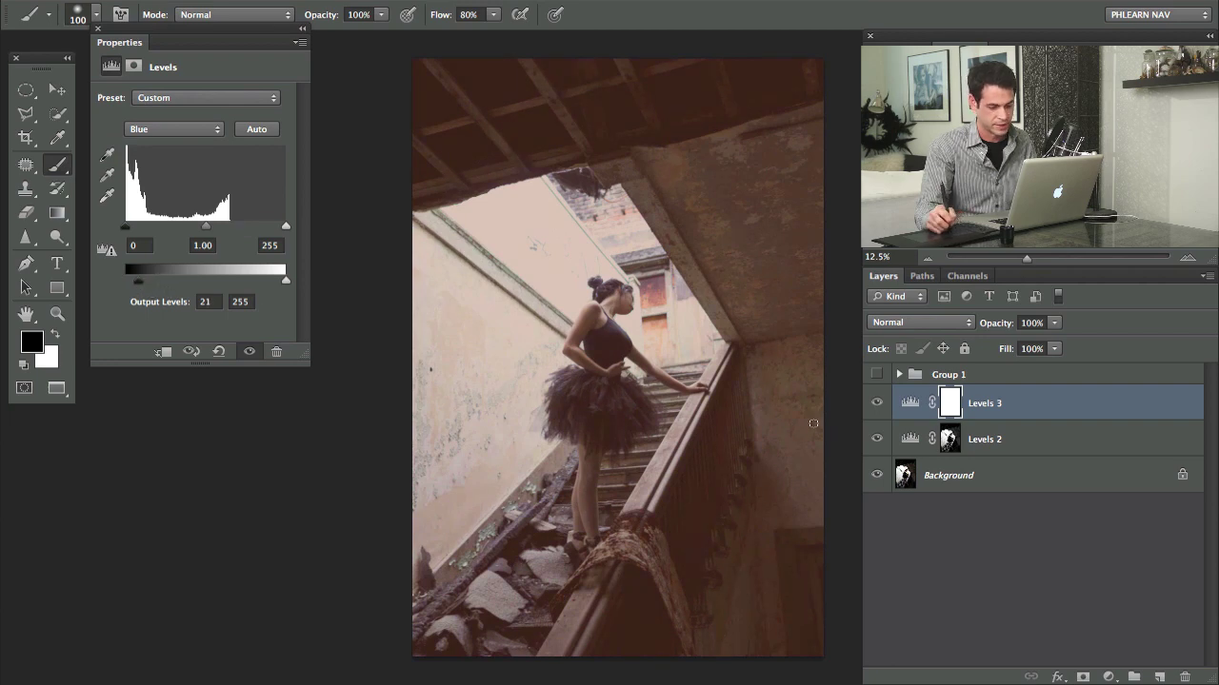
click(875, 405)
click(875, 404)
click(875, 405)
click(875, 405)
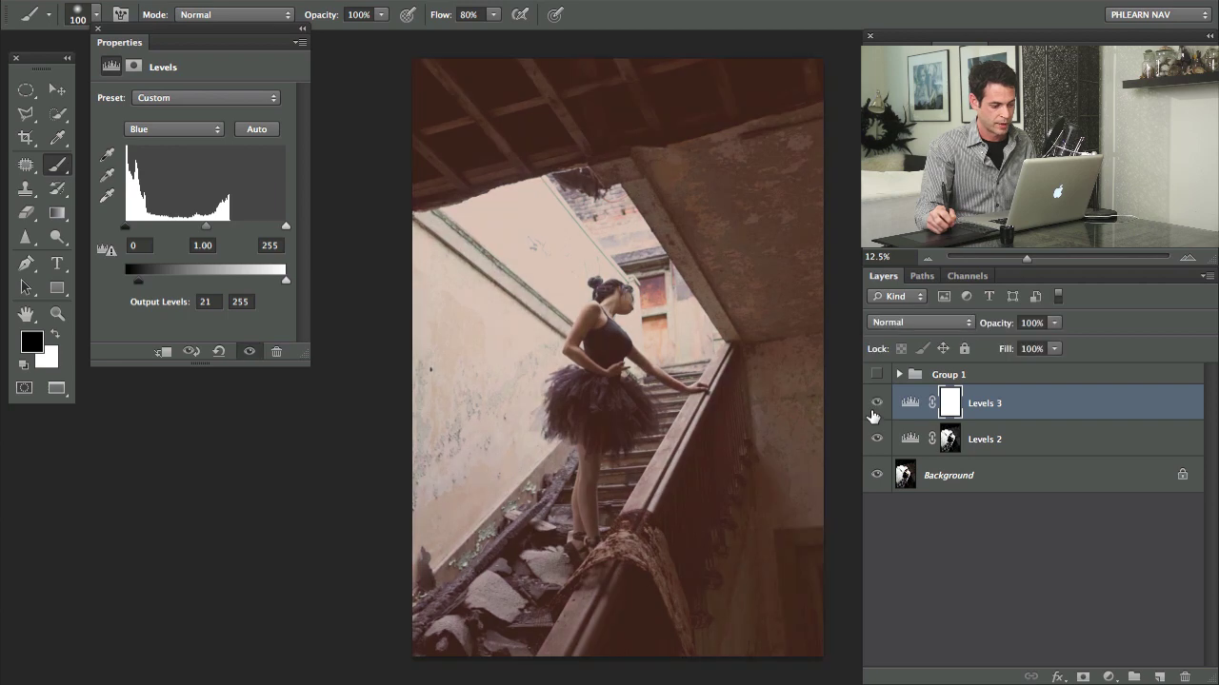
click(875, 404)
click(875, 404)
click(951, 404)
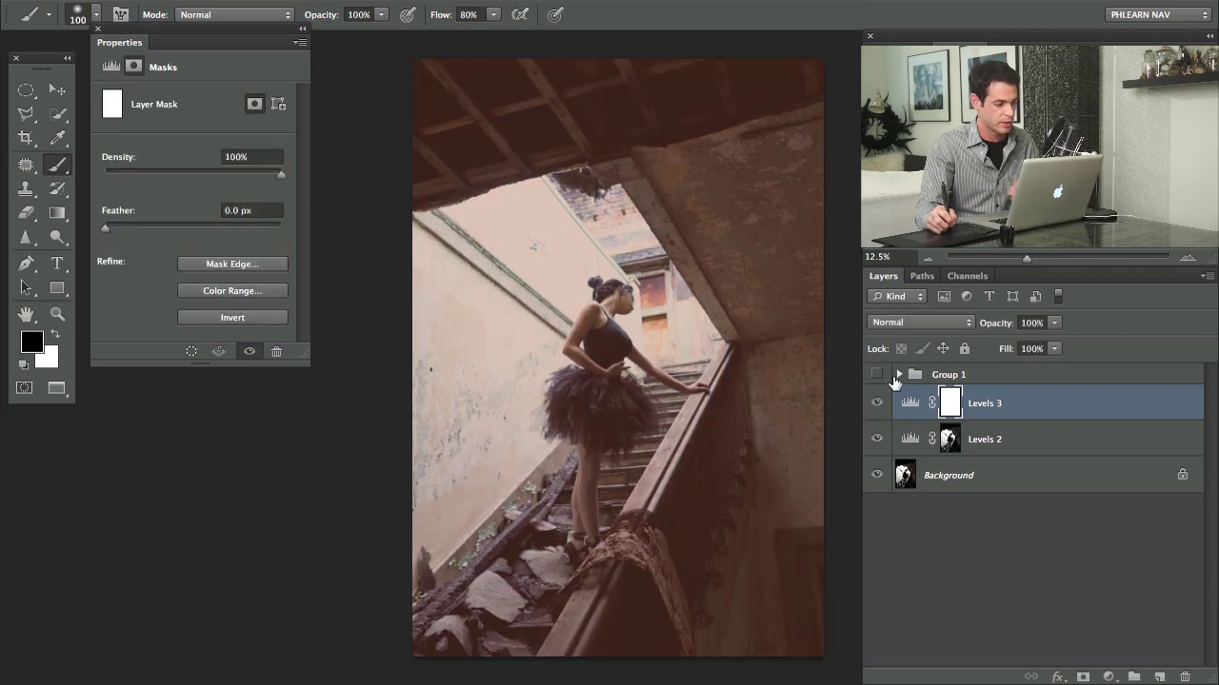
Step: Apply the inverted Background image to the Levels 3 mask at Multiply, then compare
click(245, 2)
click(295, 297)
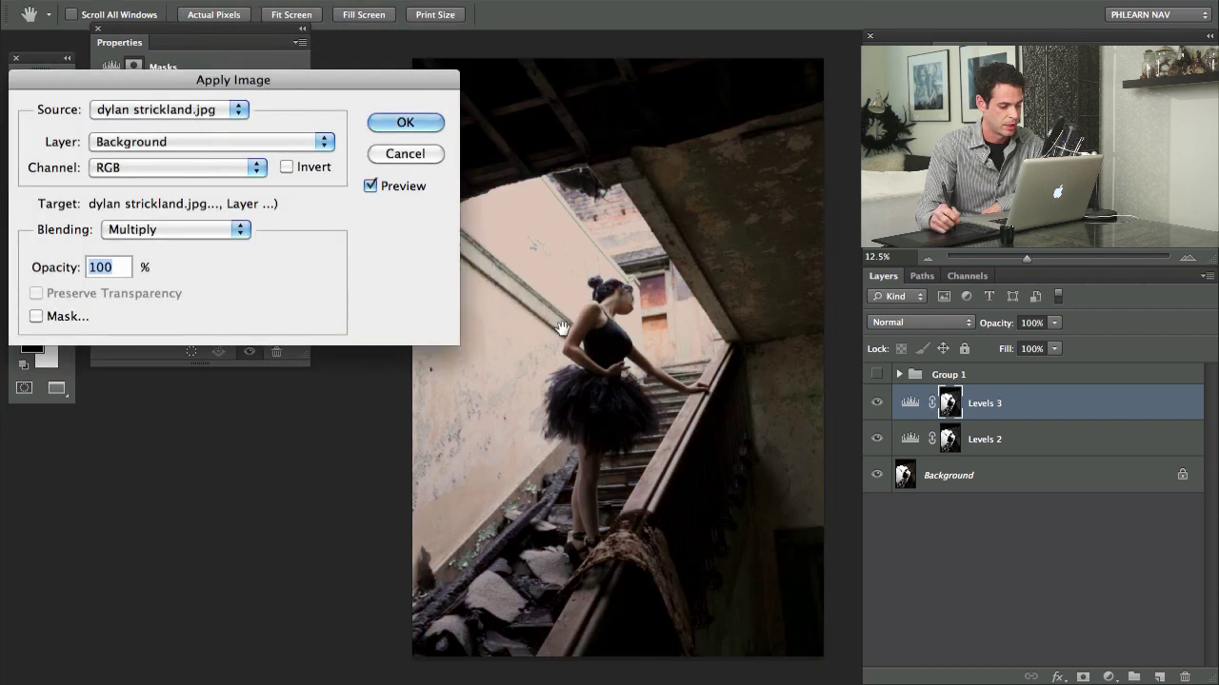
click(287, 167)
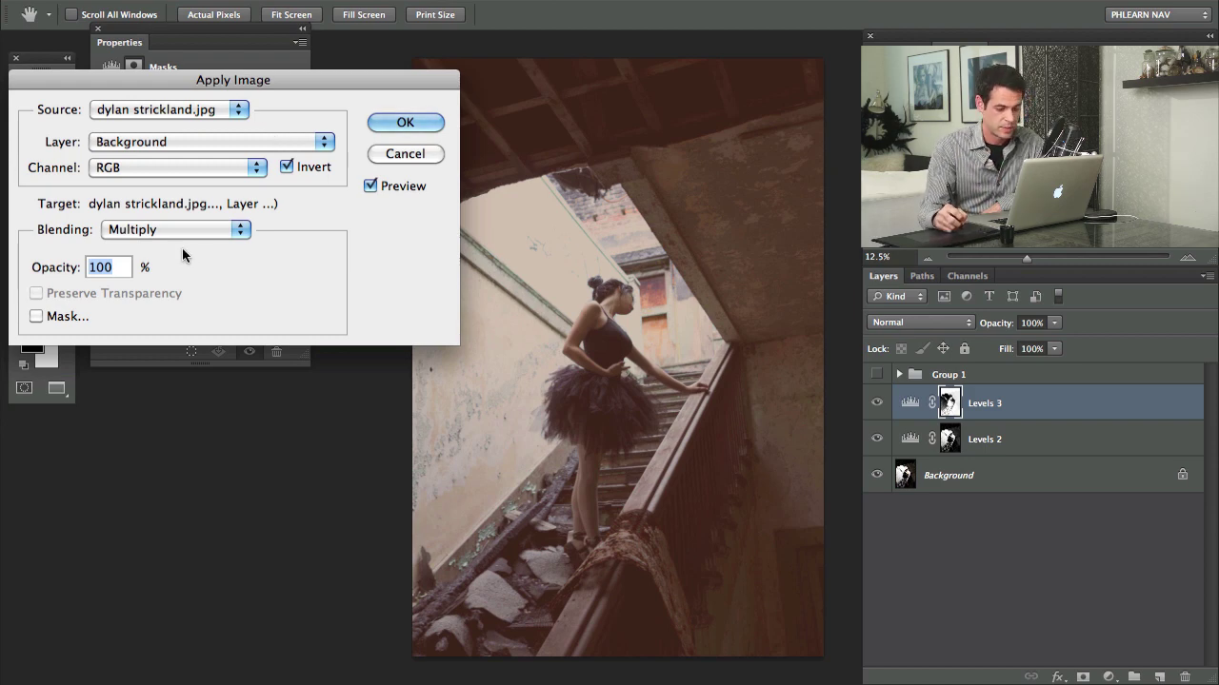
click(400, 122)
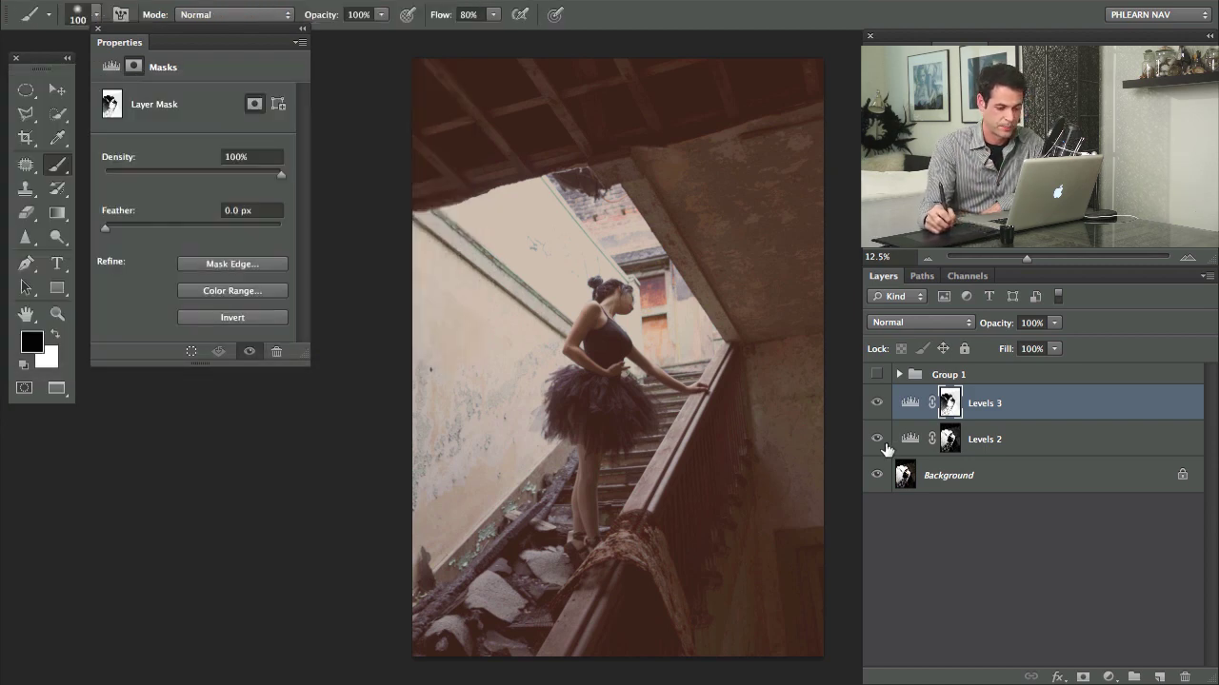
click(877, 404)
Step: Toggle Levels 2 and Levels 3 on and off to compare their effects
click(877, 403)
click(876, 404)
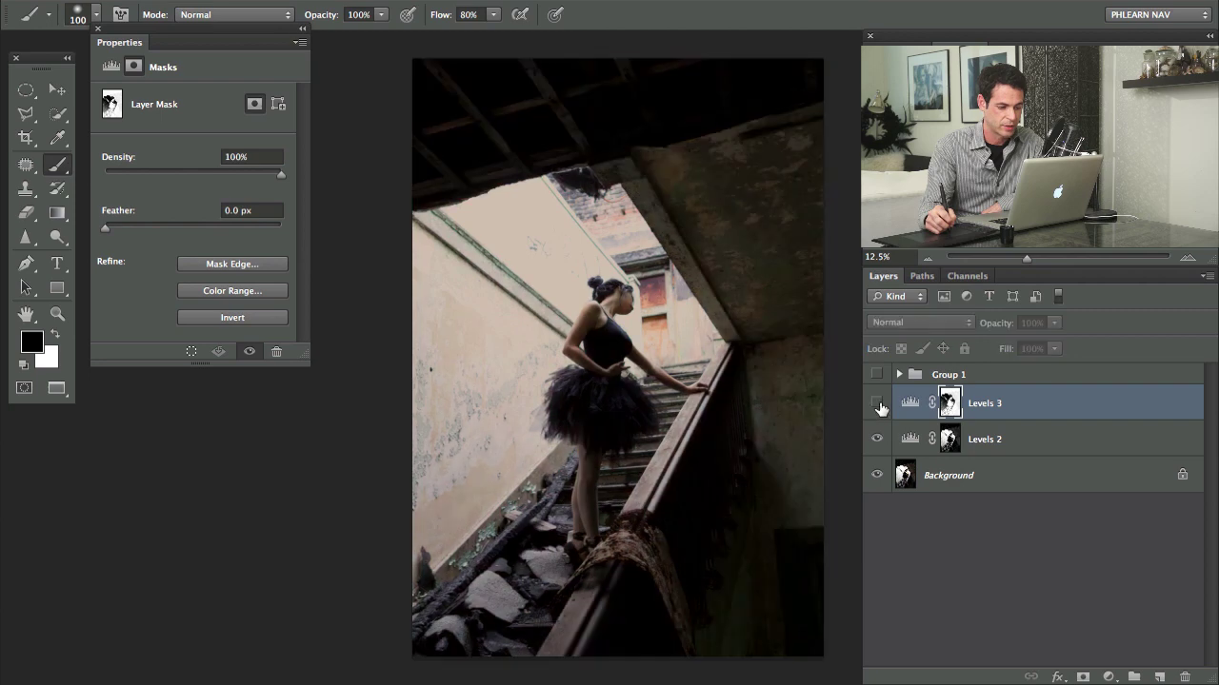
click(877, 404)
click(877, 404)
click(877, 404)
click(877, 439)
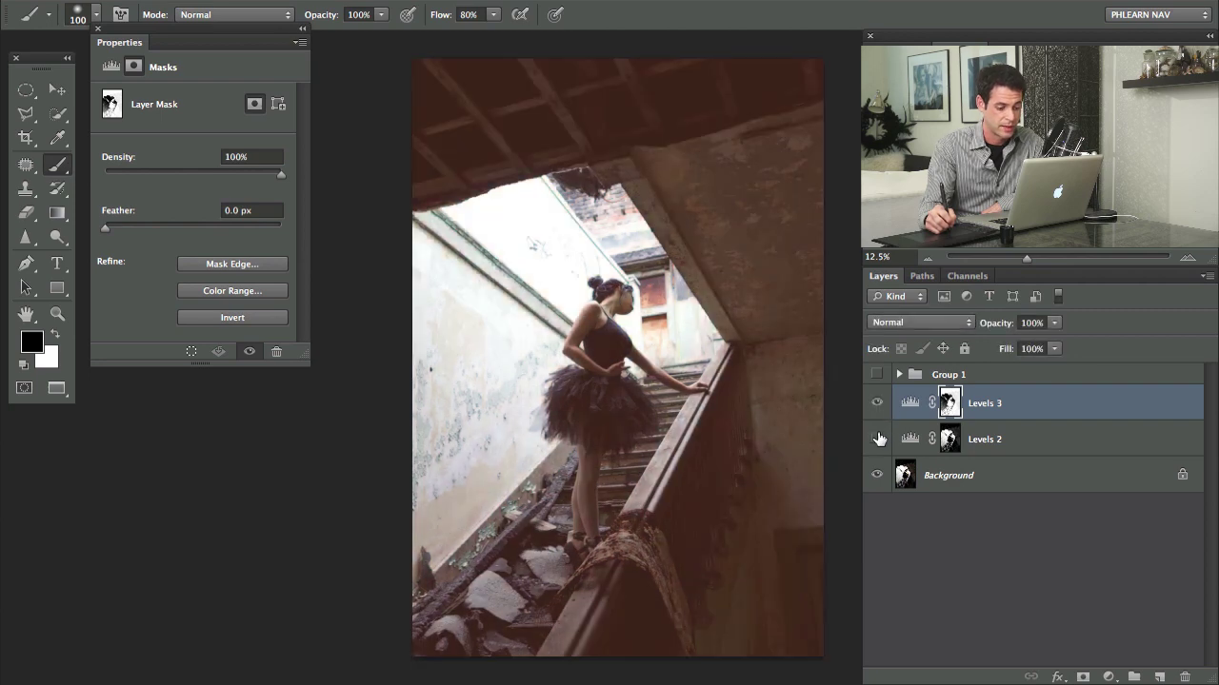
click(877, 439)
click(877, 439)
click(877, 439)
click(876, 439)
click(877, 403)
click(877, 439)
click(876, 404)
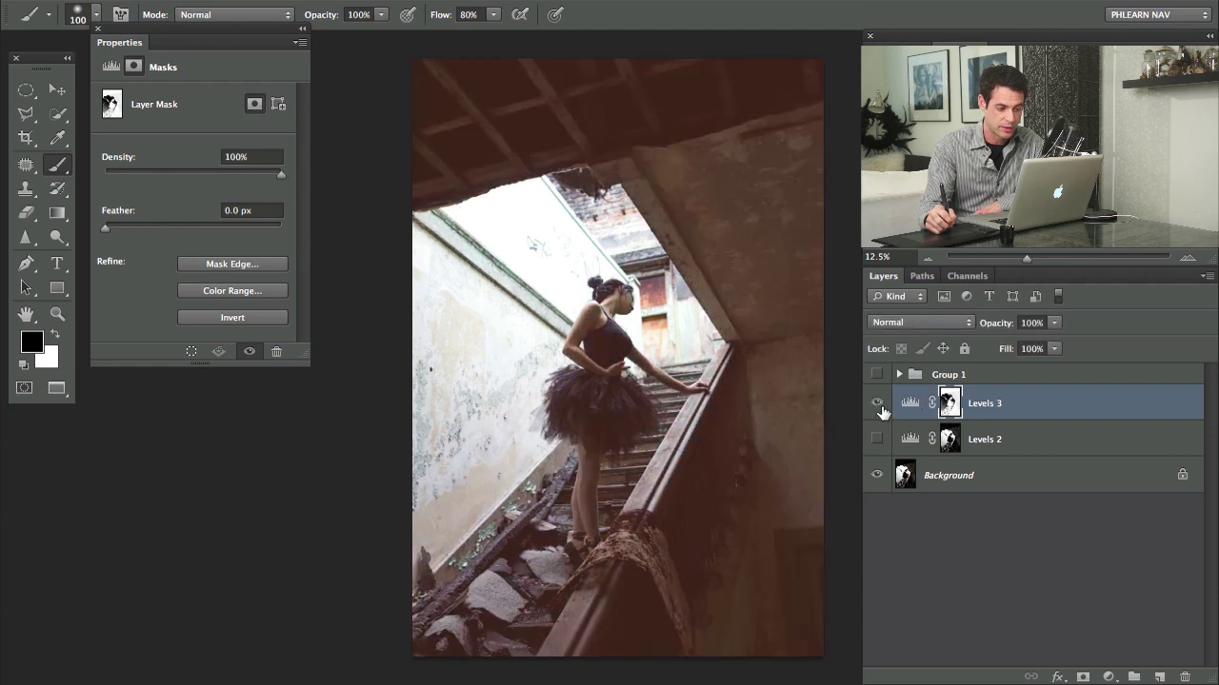
click(877, 403)
click(877, 403)
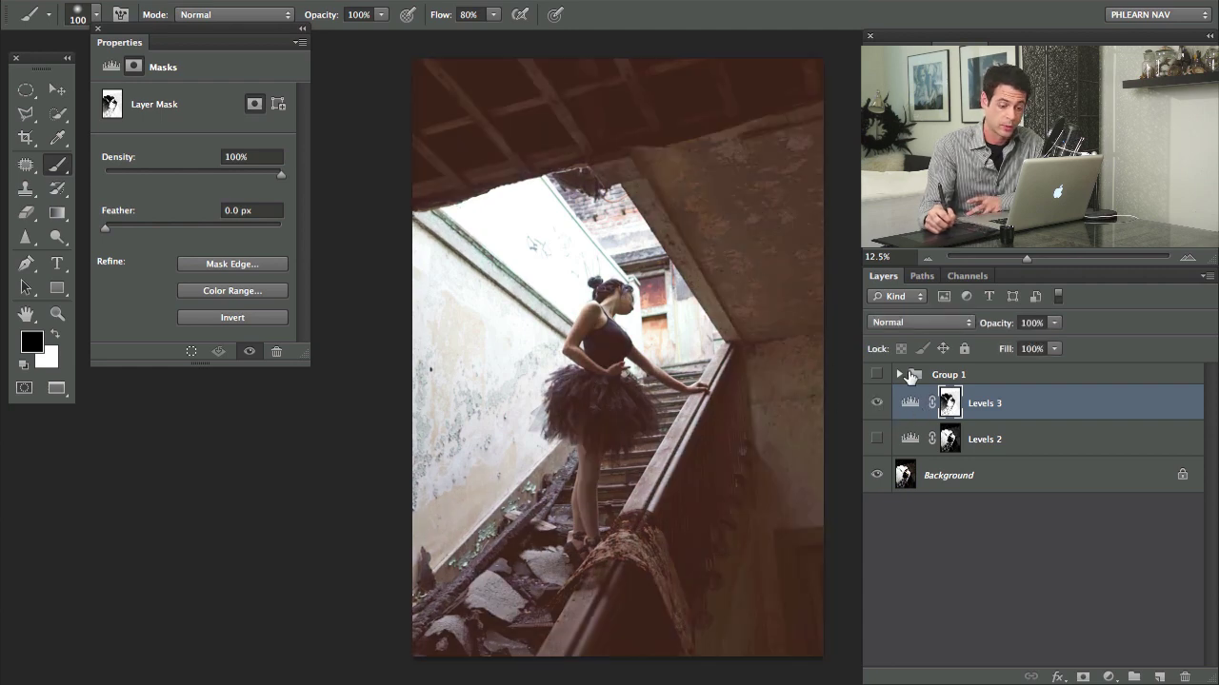
click(877, 404)
click(876, 404)
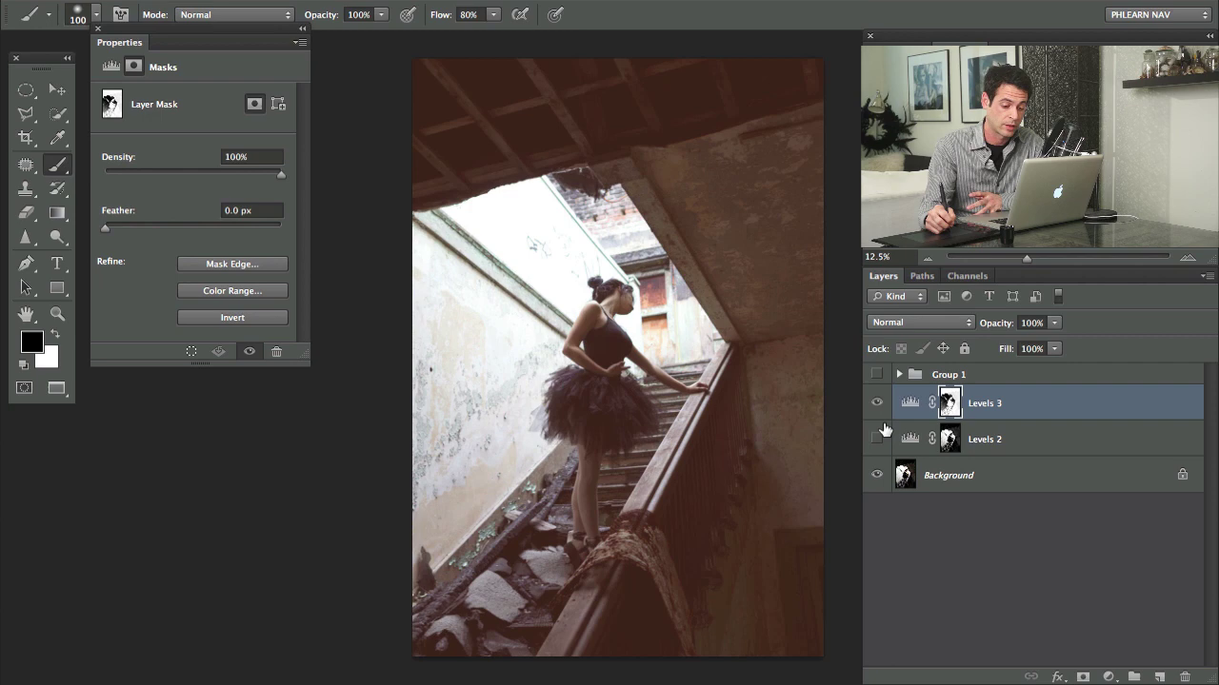
click(877, 440)
click(877, 440)
click(877, 439)
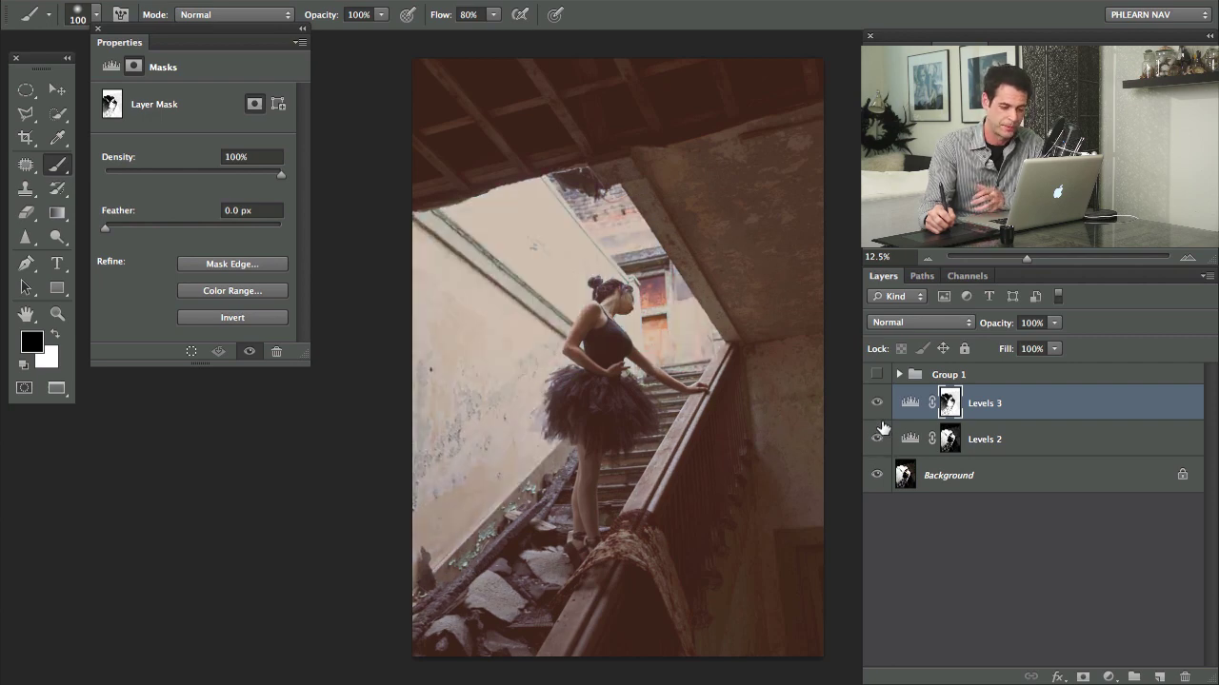
drag(877, 403, 877, 440)
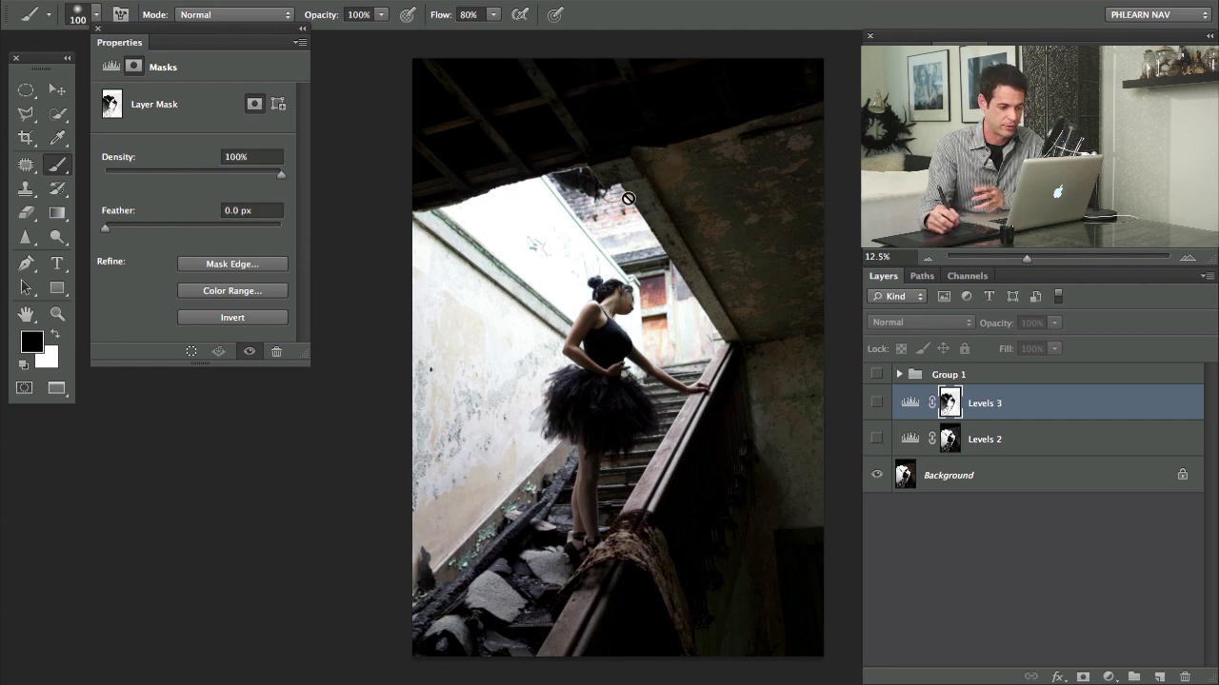
drag(877, 440, 877, 406)
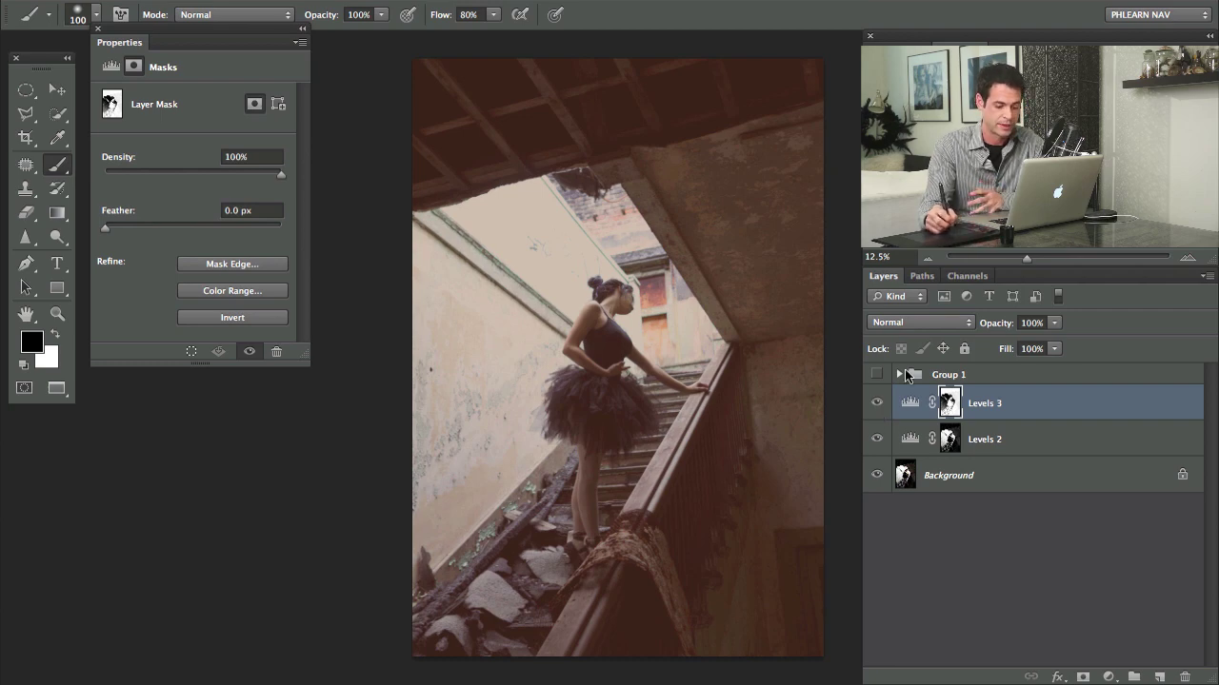
Step: Set Levels 2 opacity to 52% and Levels 3 opacity to 91%
click(1014, 442)
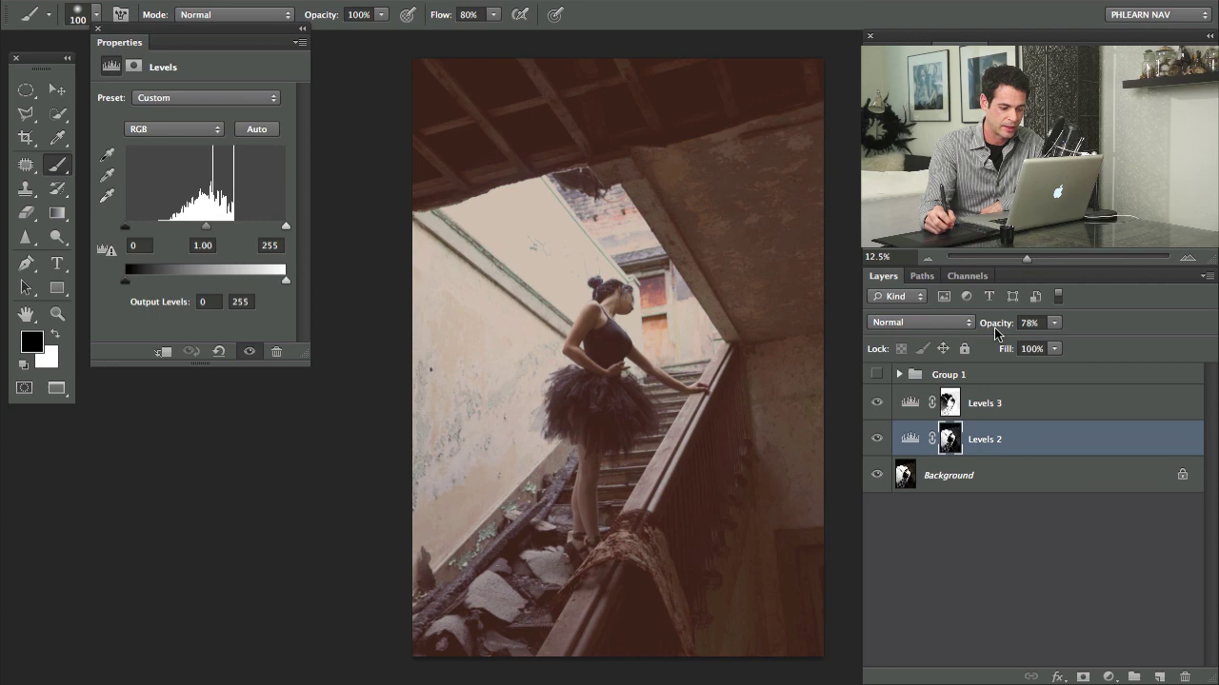
drag(995, 331, 977, 330)
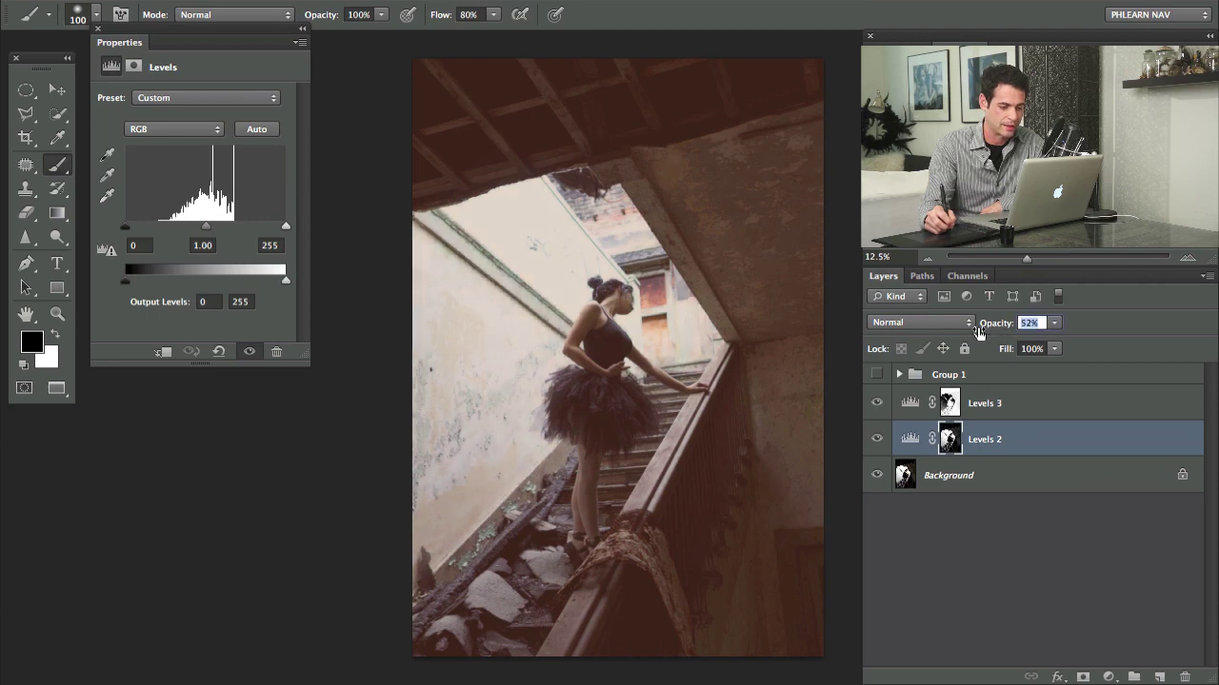
click(994, 408)
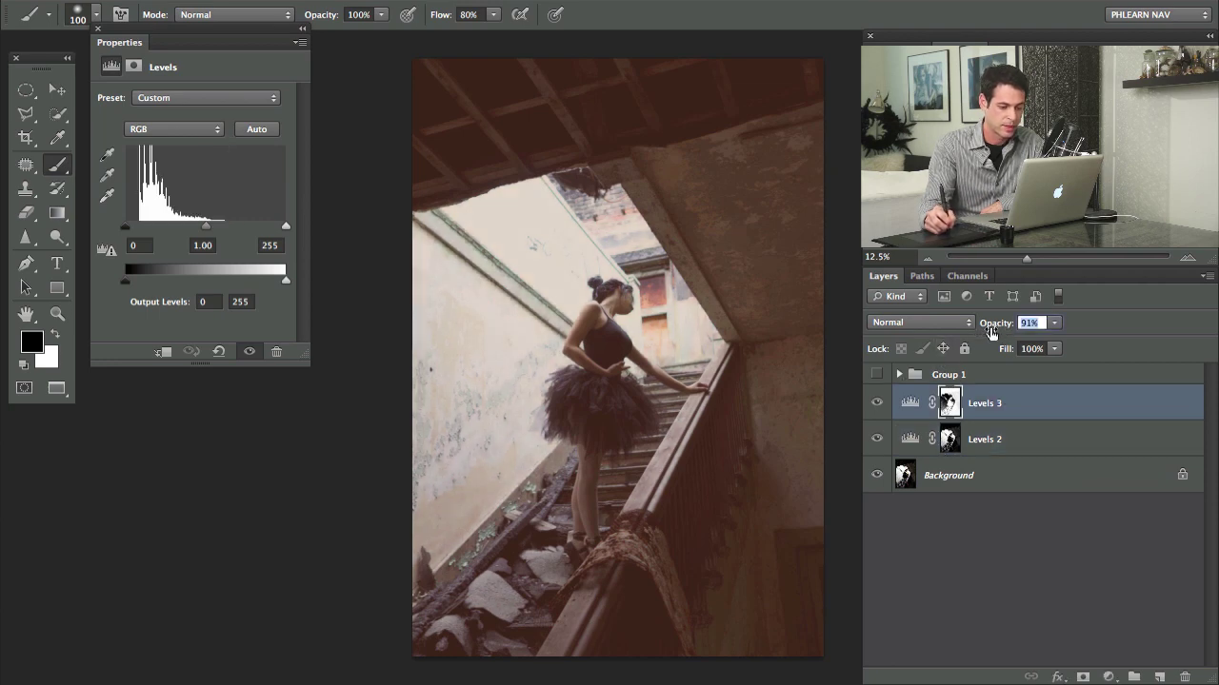
mouse_move(877, 403)
mouse_down()
mouse_move(880, 441)
mouse_move(876, 402)
mouse_up()
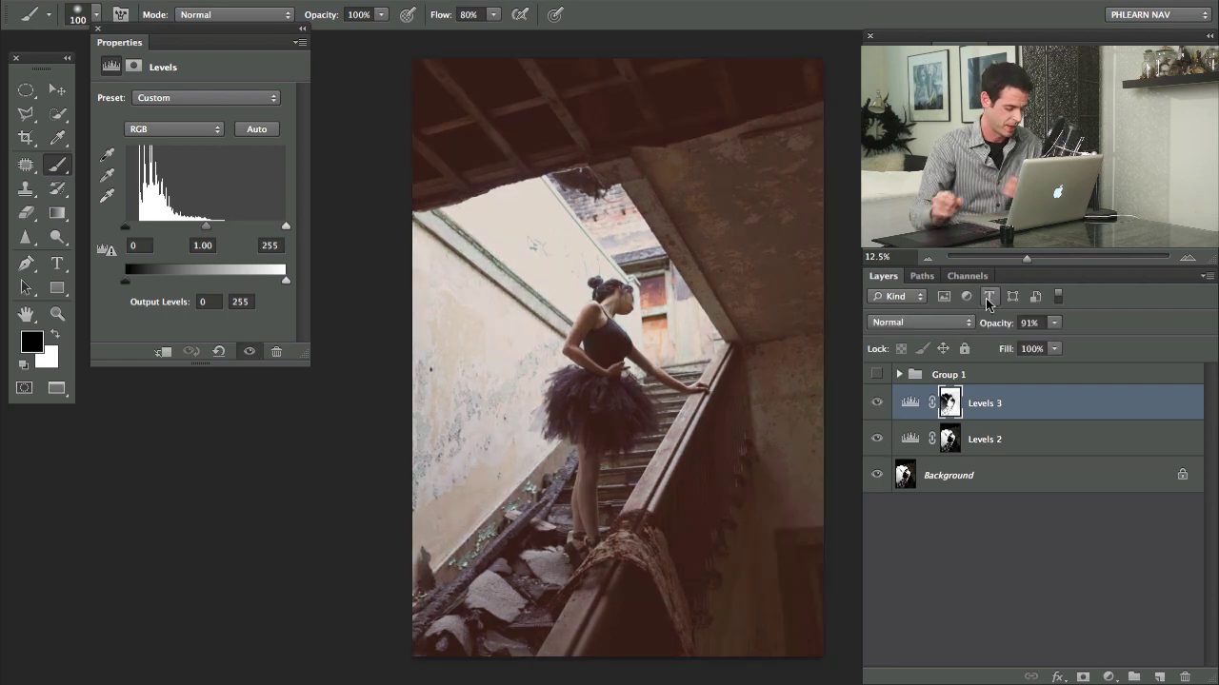
Step: Stamp all visible layers into a new merged Layer 4
key(ctrl+shift+alt+n)
key(super+equal)
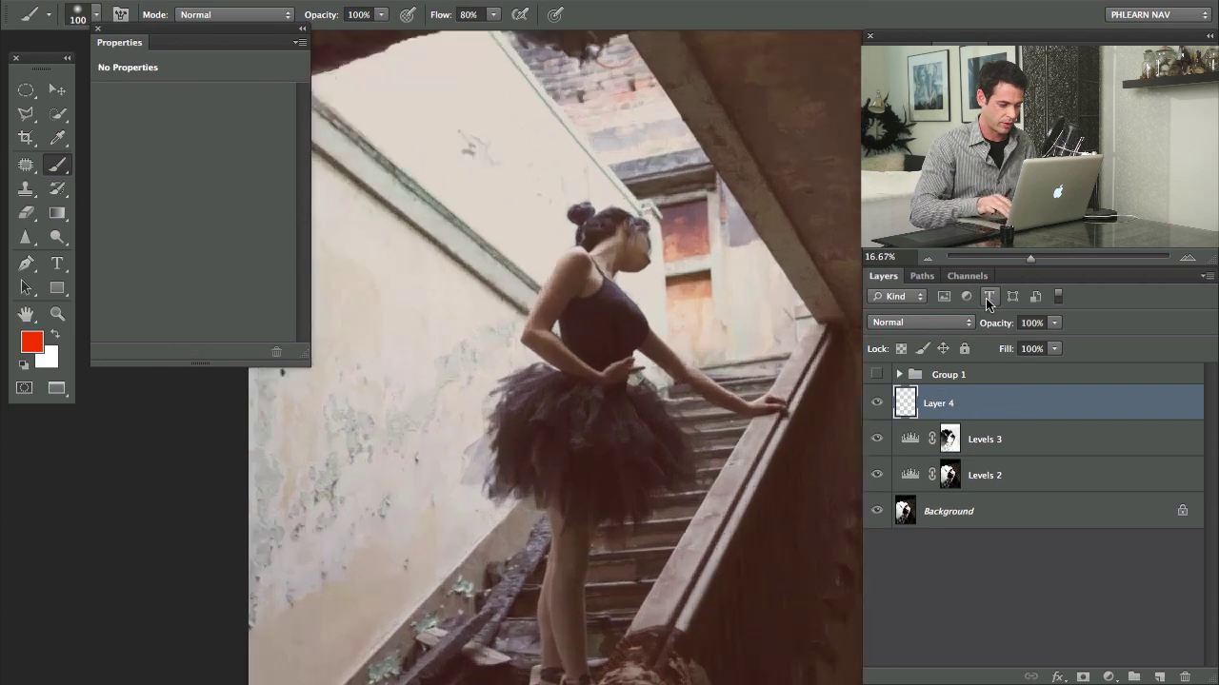
mouse_move(503, 332)
mouse_down()
mouse_move(598, 330)
mouse_move(569, 304)
mouse_move(492, 308)
mouse_move(498, 318)
mouse_up()
key(super+minus)
scroll(429, 349, right, 1)
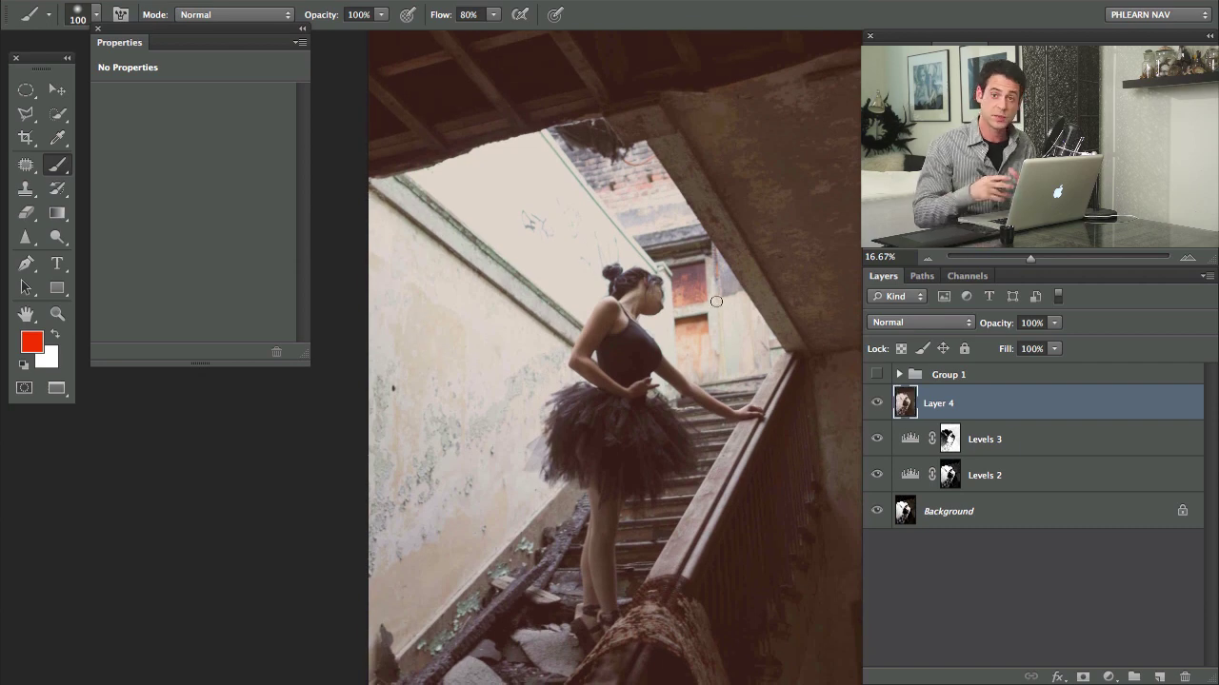
Step: Lasso the left wall, copy it onto Layer 5 and shift it up-right
key(l)
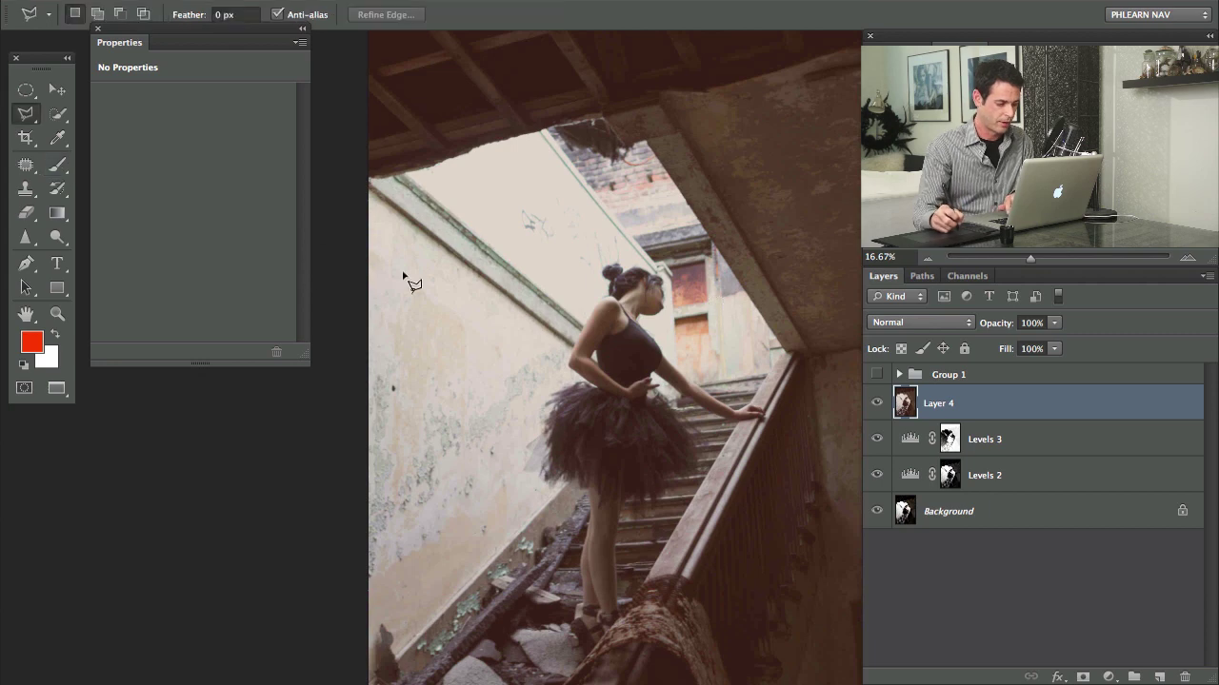
click(369, 201)
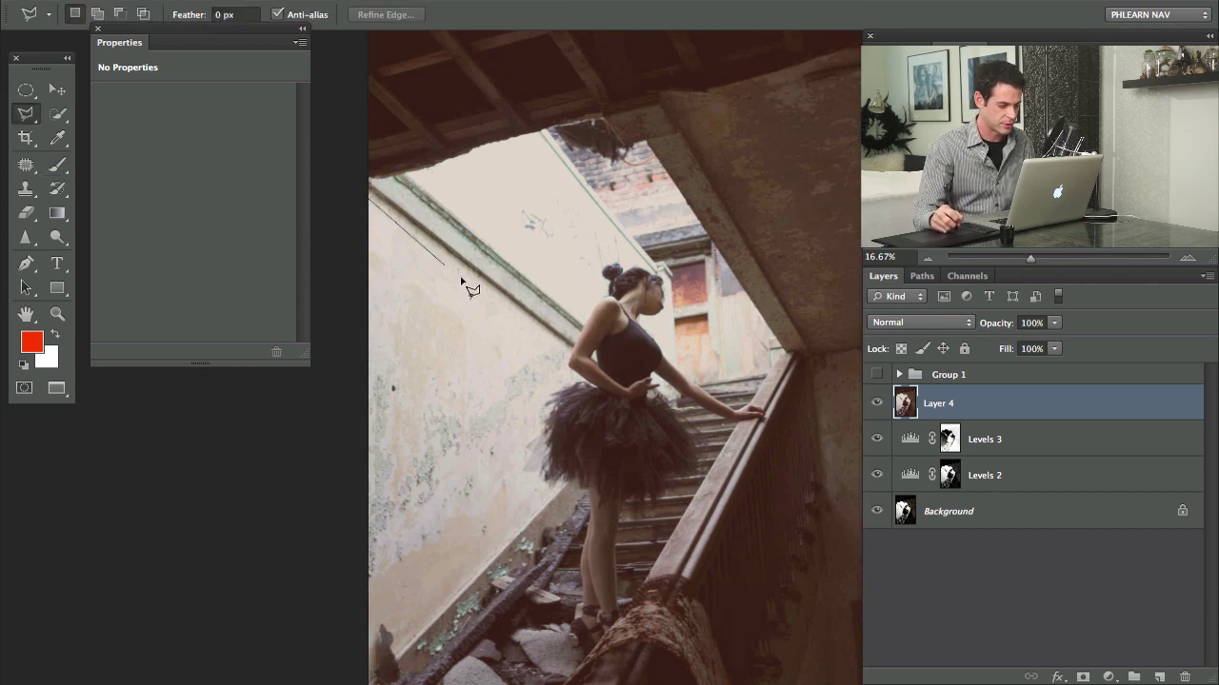
mouse_move(566, 352)
mouse_down()
mouse_move(522, 421)
mouse_move(526, 506)
mouse_up()
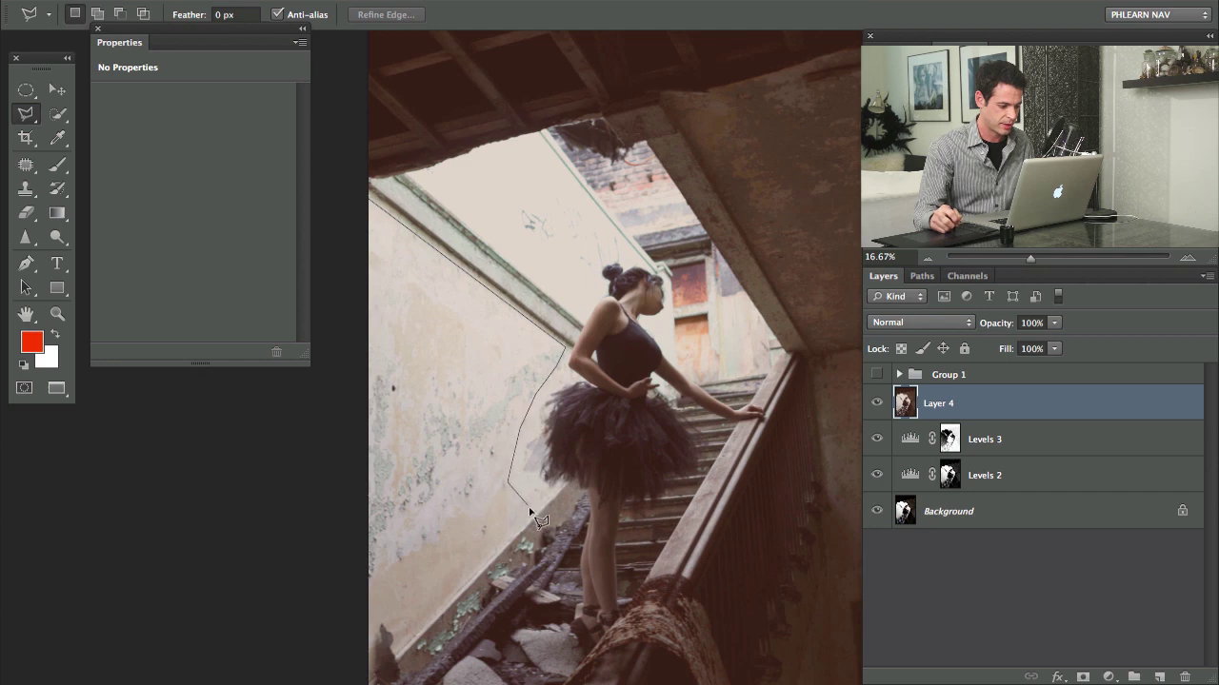
click(368, 608)
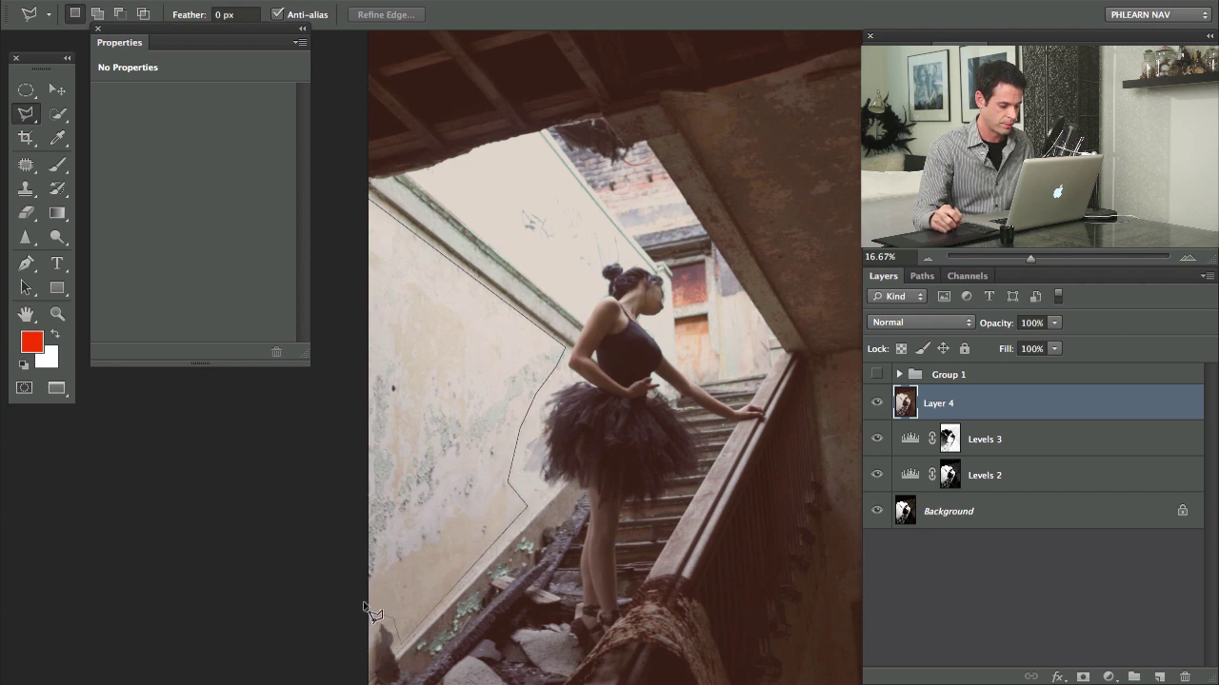
click(349, 336)
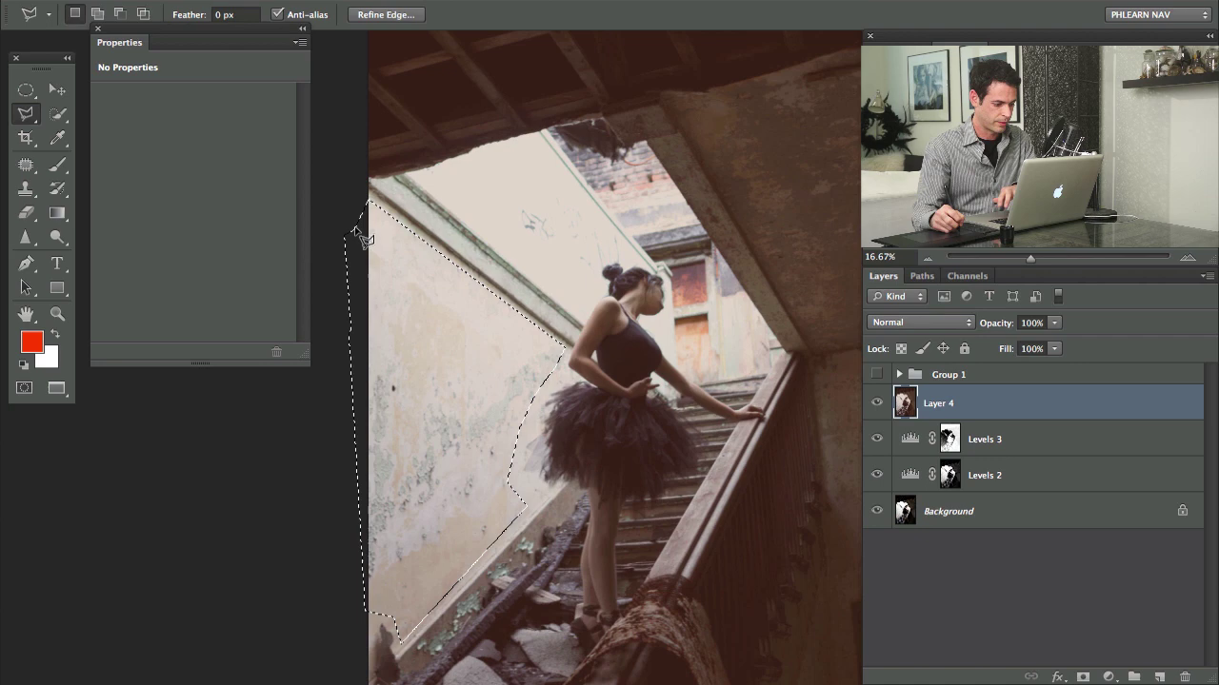
key(ctrl+j)
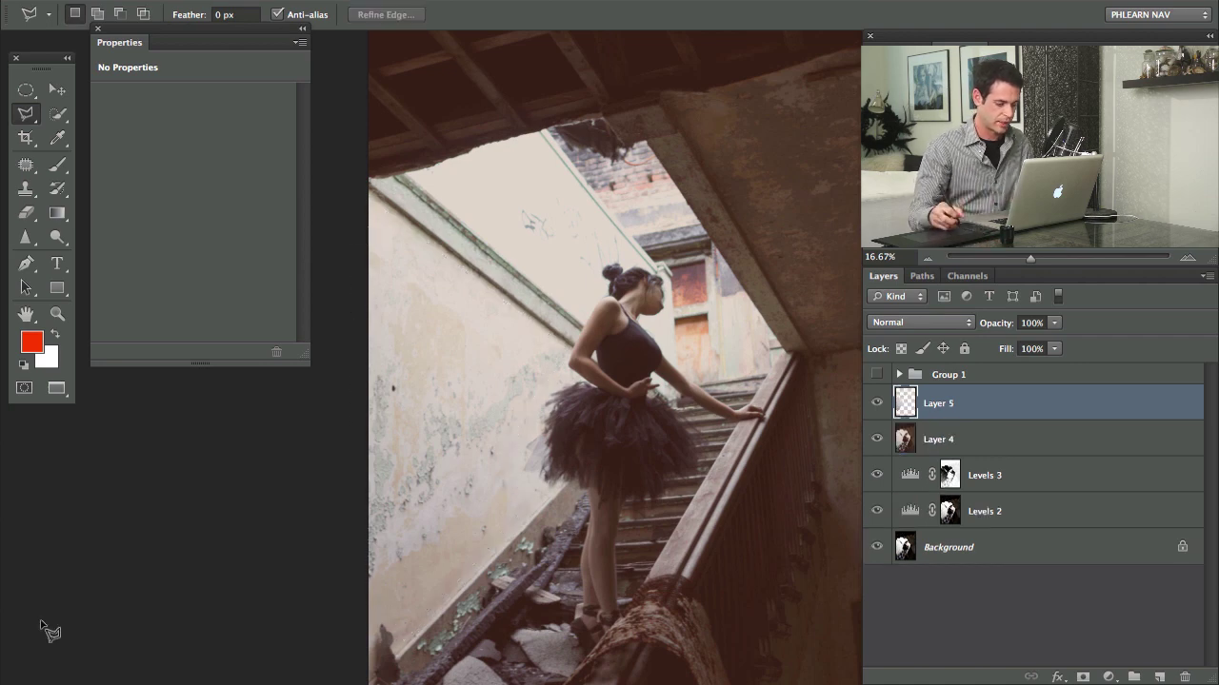
key(v)
mouse_move(475, 478)
mouse_down()
mouse_move(716, 340)
mouse_move(638, 350)
mouse_up()
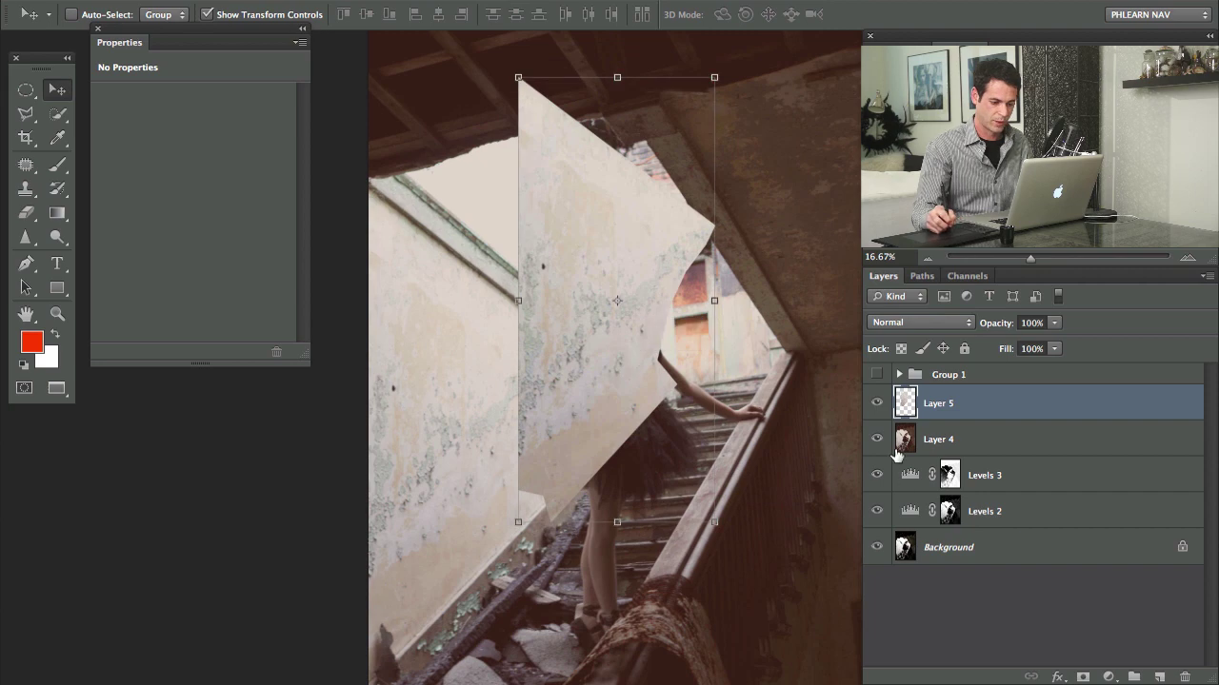
Step: Delete Layer 4, then rotate, skew and stretch Layer 5's wall patch across the skylight
click(990, 453)
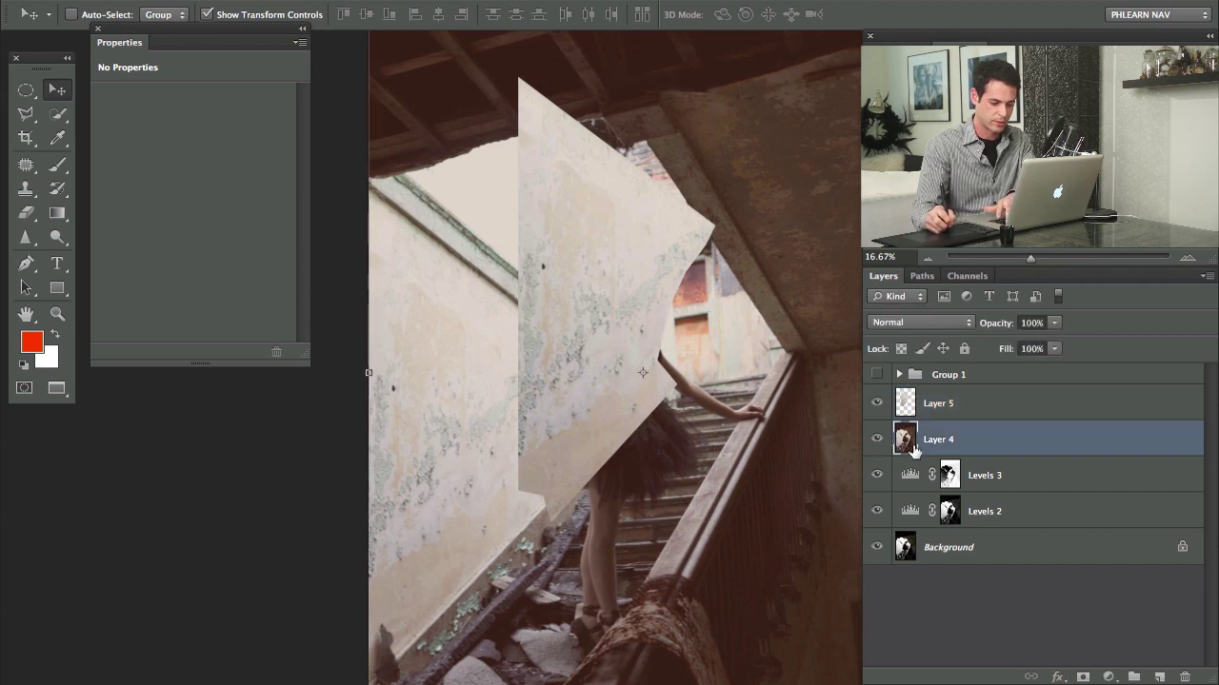
key(Delete)
click(949, 412)
drag(618, 324, 584, 438)
drag(698, 141, 729, 476)
drag(524, 345, 392, 270)
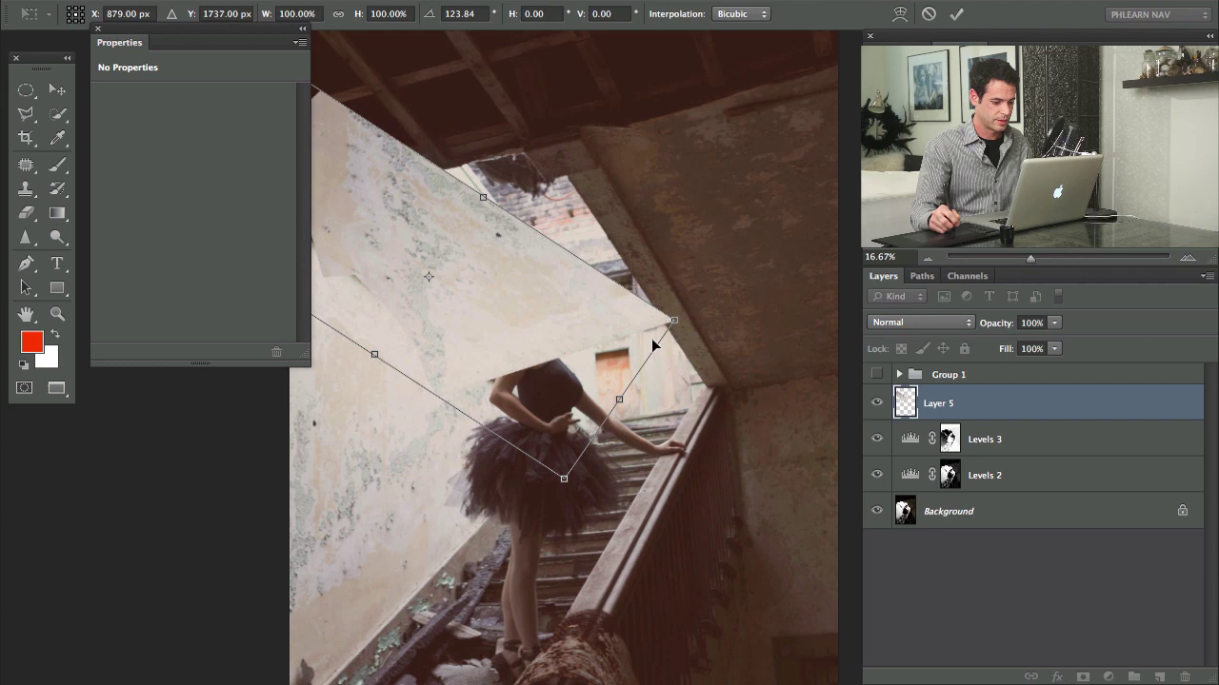
drag(678, 326, 677, 377)
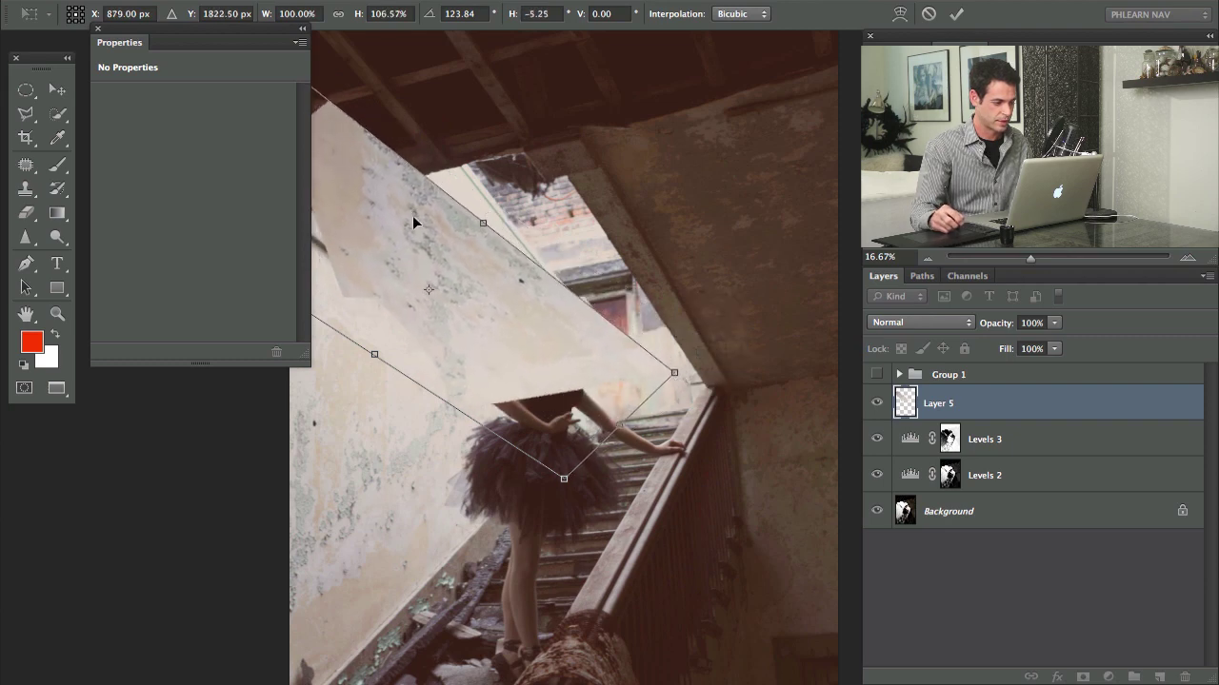
drag(412, 222, 475, 229)
drag(355, 83, 394, 71)
drag(487, 298, 440, 243)
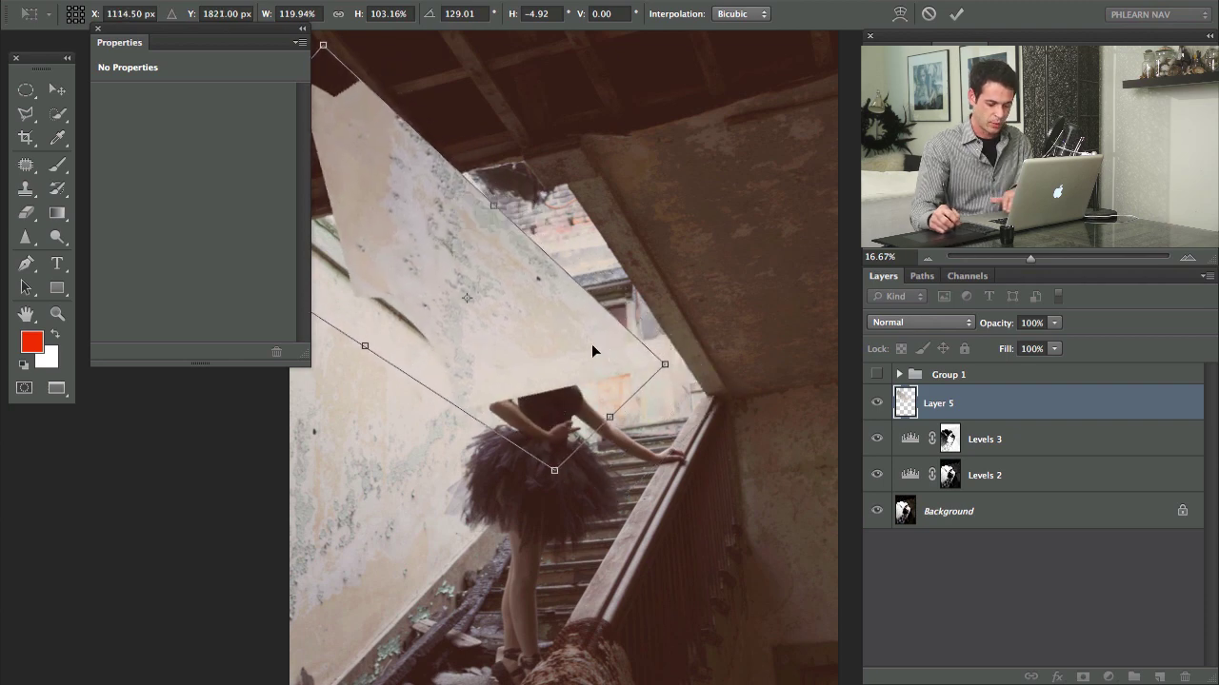
key(Return)
Step: Fine-tune the wall patch's position and rotation down to the dancer's shoulders
scroll(484, 457, left, 3)
scroll(484, 457, down, 2)
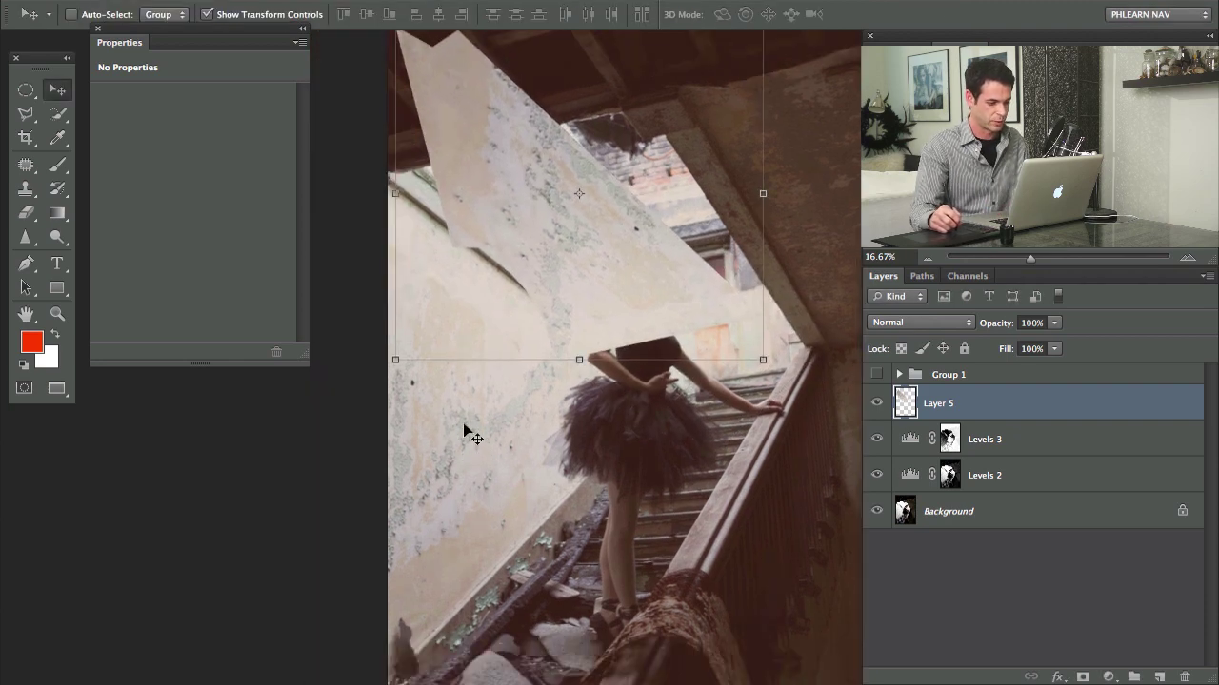
scroll(571, 328, right, 3)
scroll(572, 329, up, 3)
mouse_move(571, 328)
mouse_down()
mouse_move(543, 321)
mouse_move(555, 311)
mouse_up()
drag(713, 417, 709, 408)
key(Return)
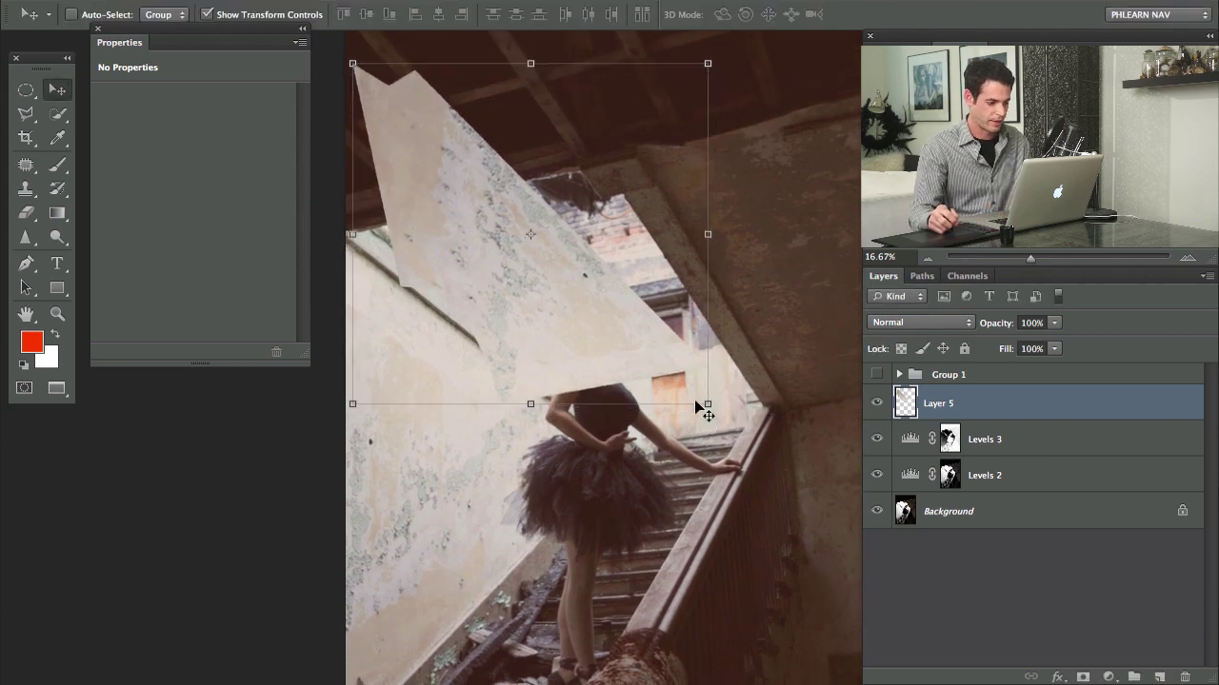
Step: Check the wall patch on and off, then nudge it slightly down and left
click(876, 405)
click(875, 411)
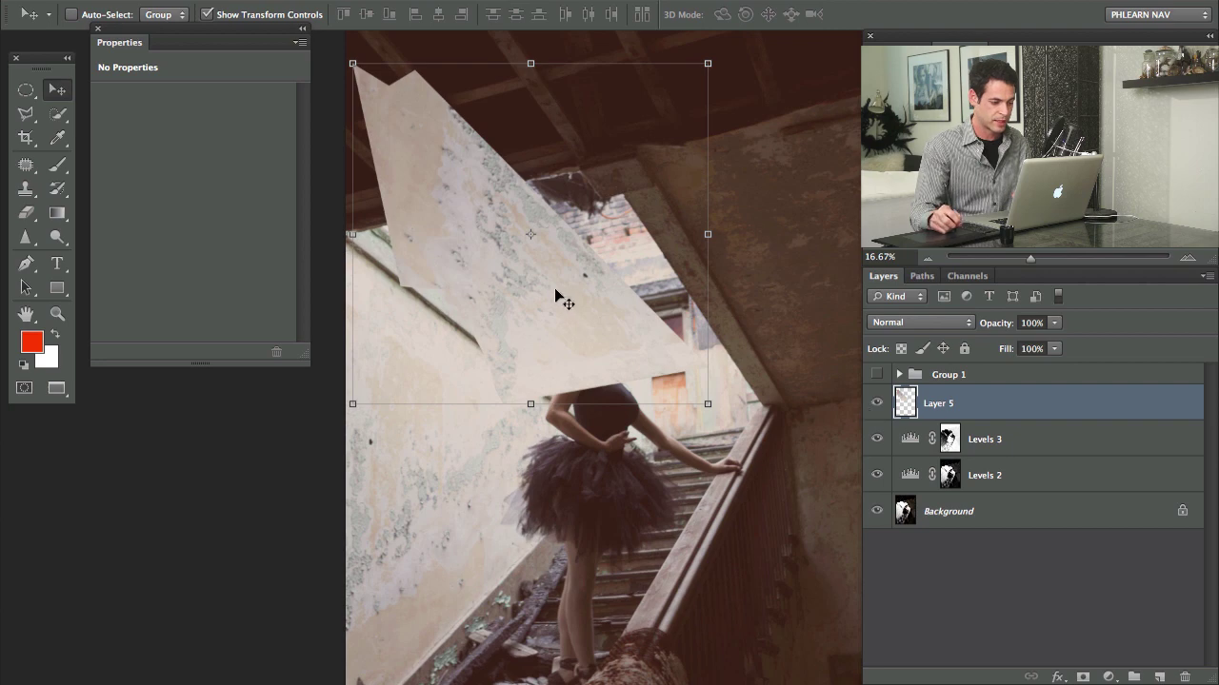
drag(554, 287, 561, 320)
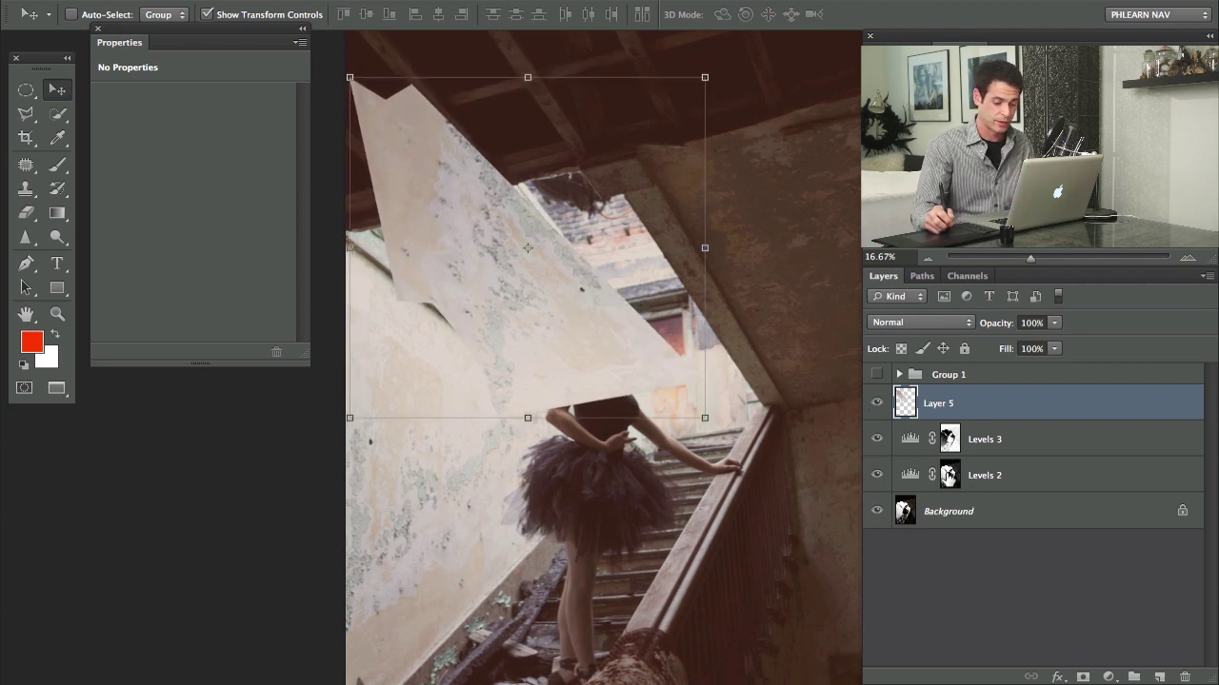
Step: Compare the photo with Levels 3 and the patch hidden, then restore Levels 2 and Levels 3
drag(877, 423, 877, 440)
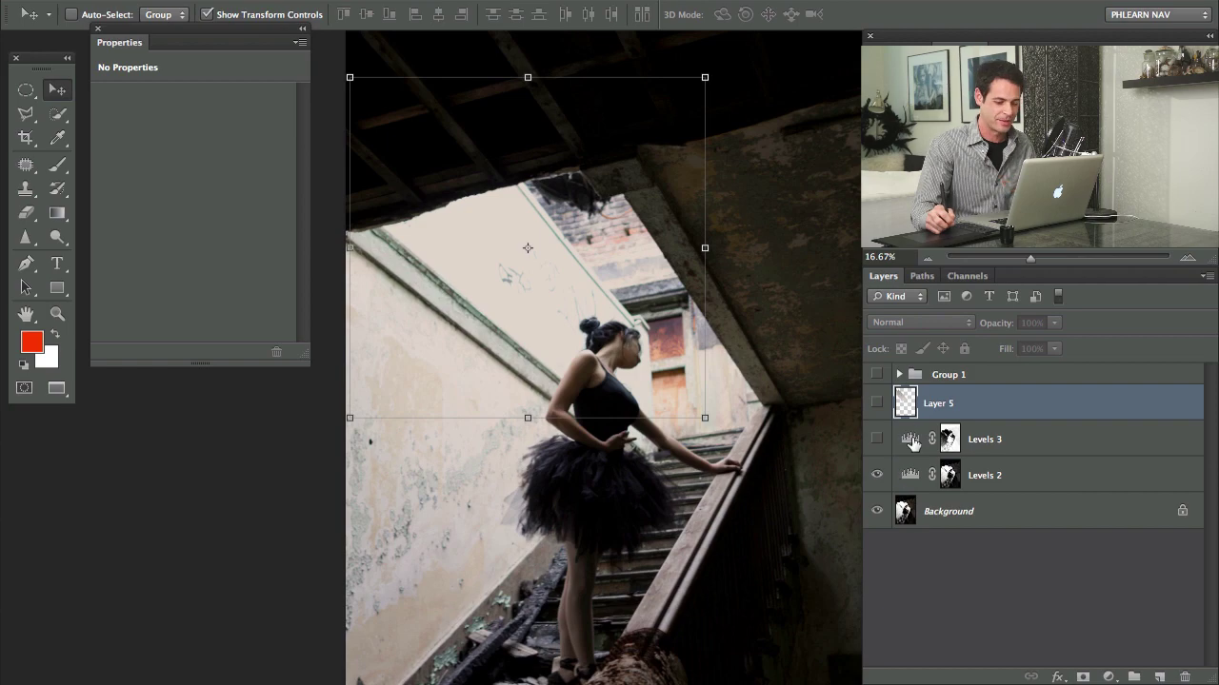
click(877, 403)
click(878, 404)
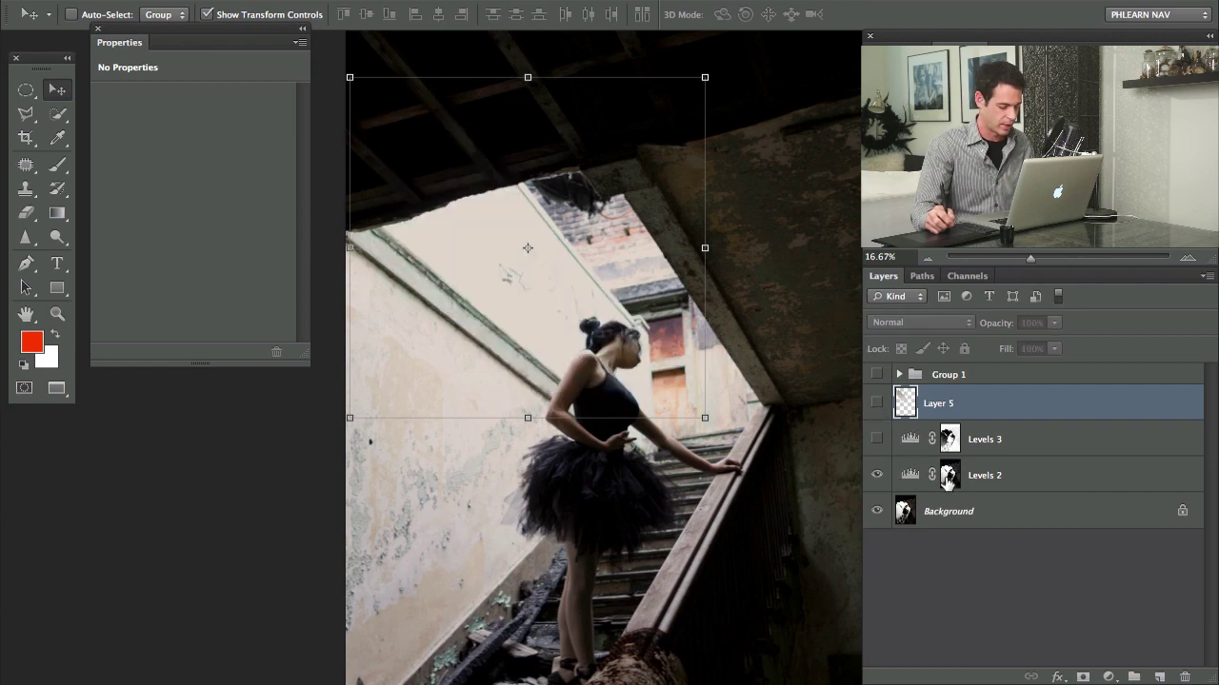
click(948, 480)
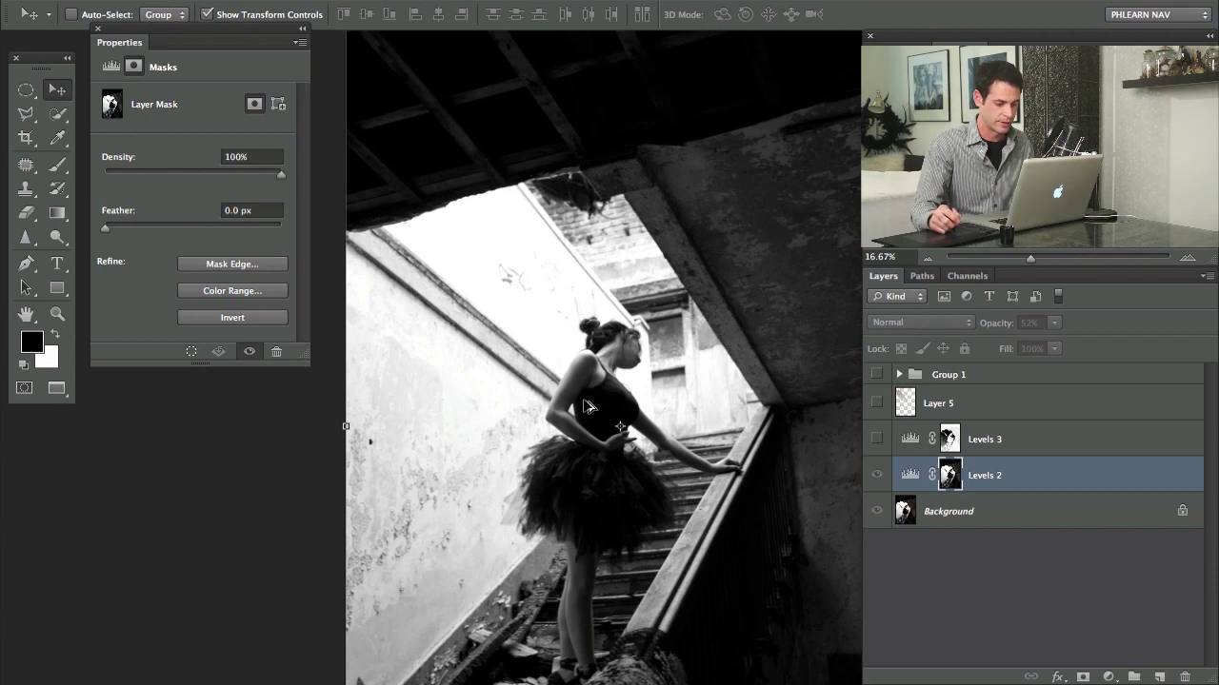
click(878, 481)
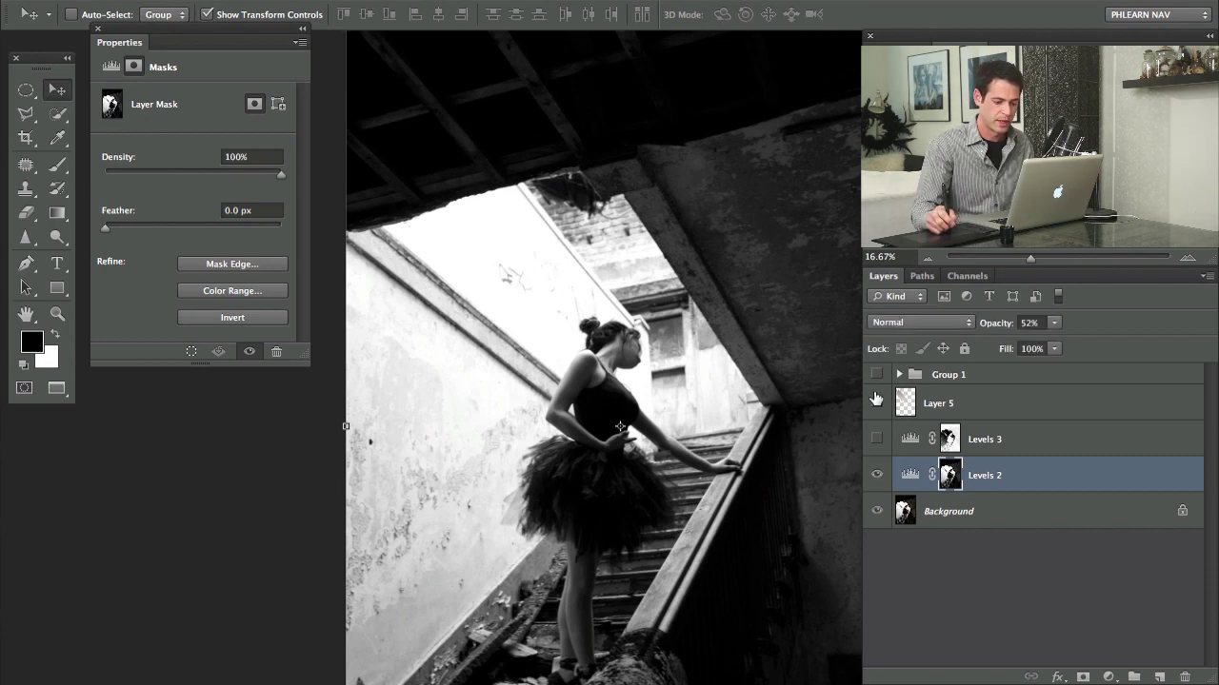
click(877, 439)
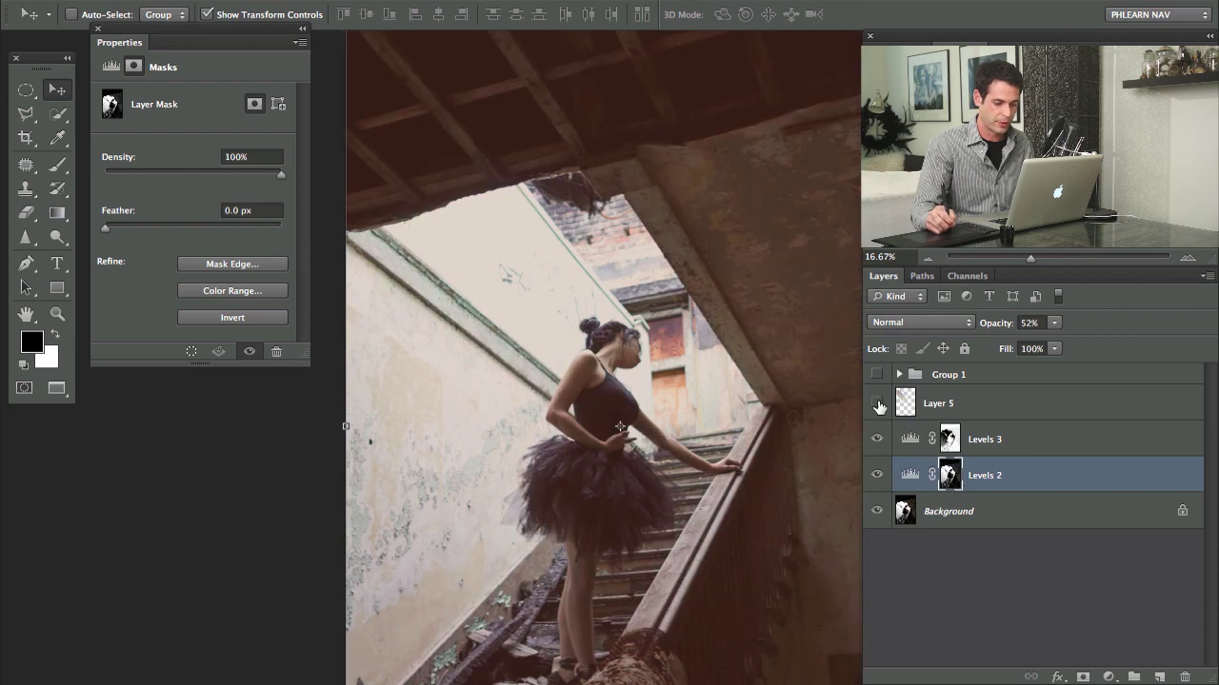
Step: Copy the Levels 2 mask onto Layer 5 and toggle the patch to compare
click(878, 407)
drag(949, 479, 971, 411)
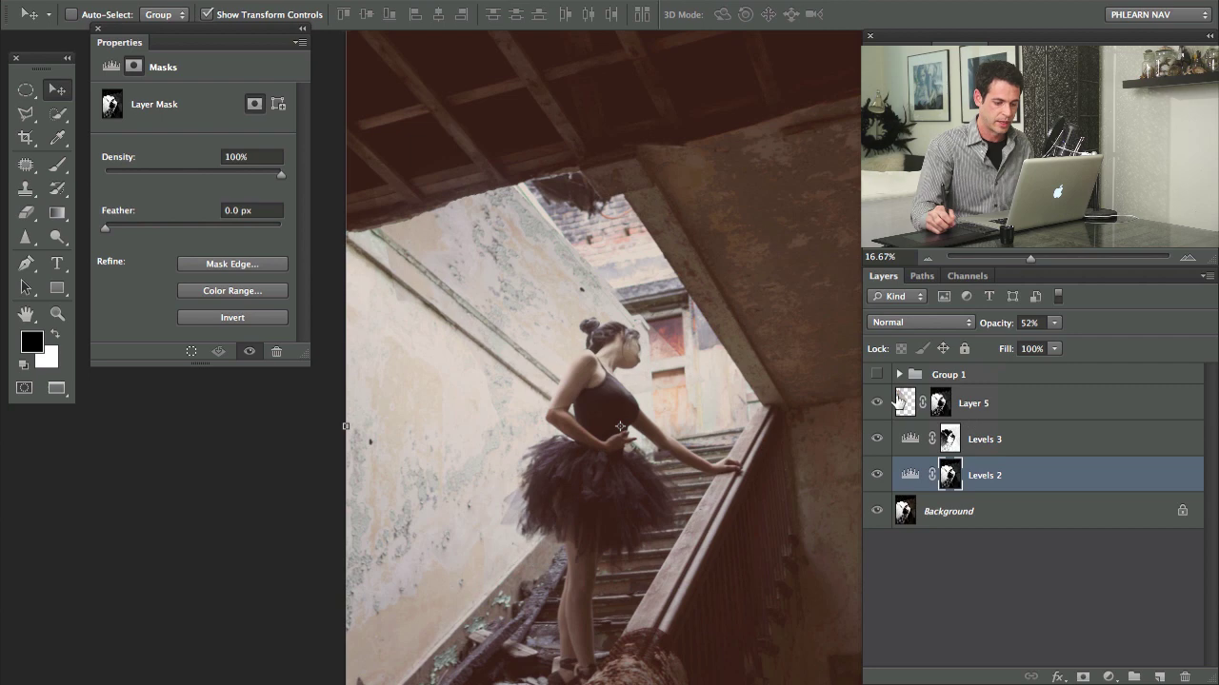
click(876, 406)
click(877, 406)
click(877, 406)
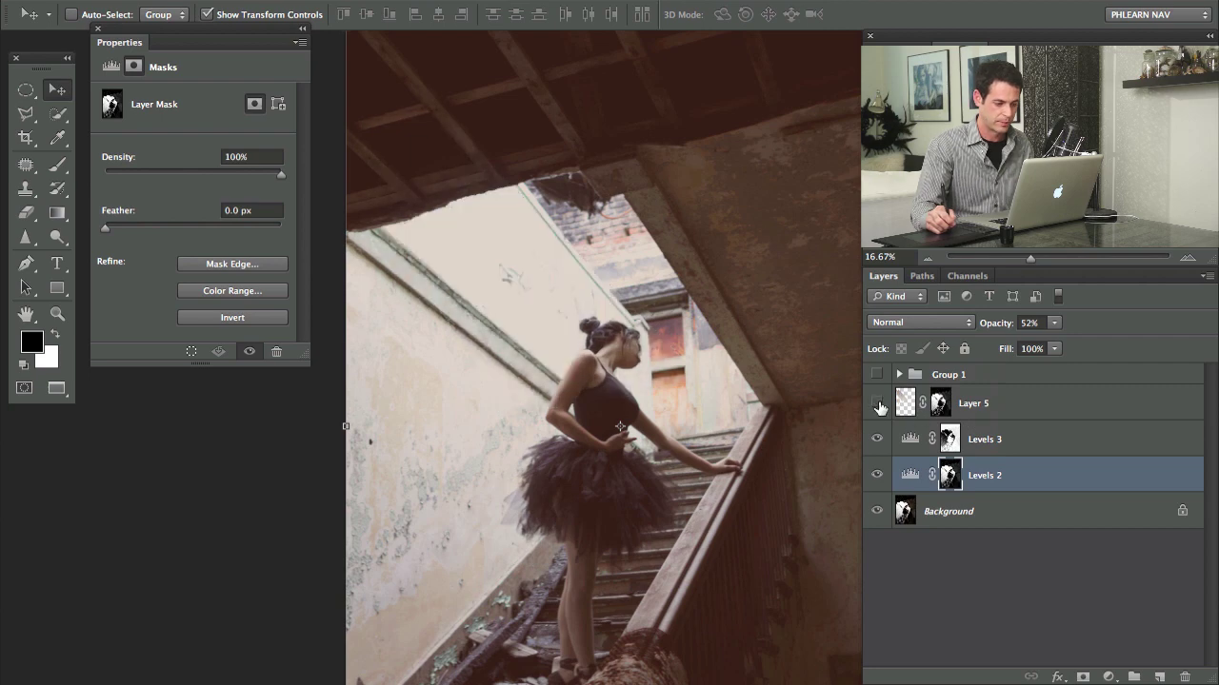
click(877, 407)
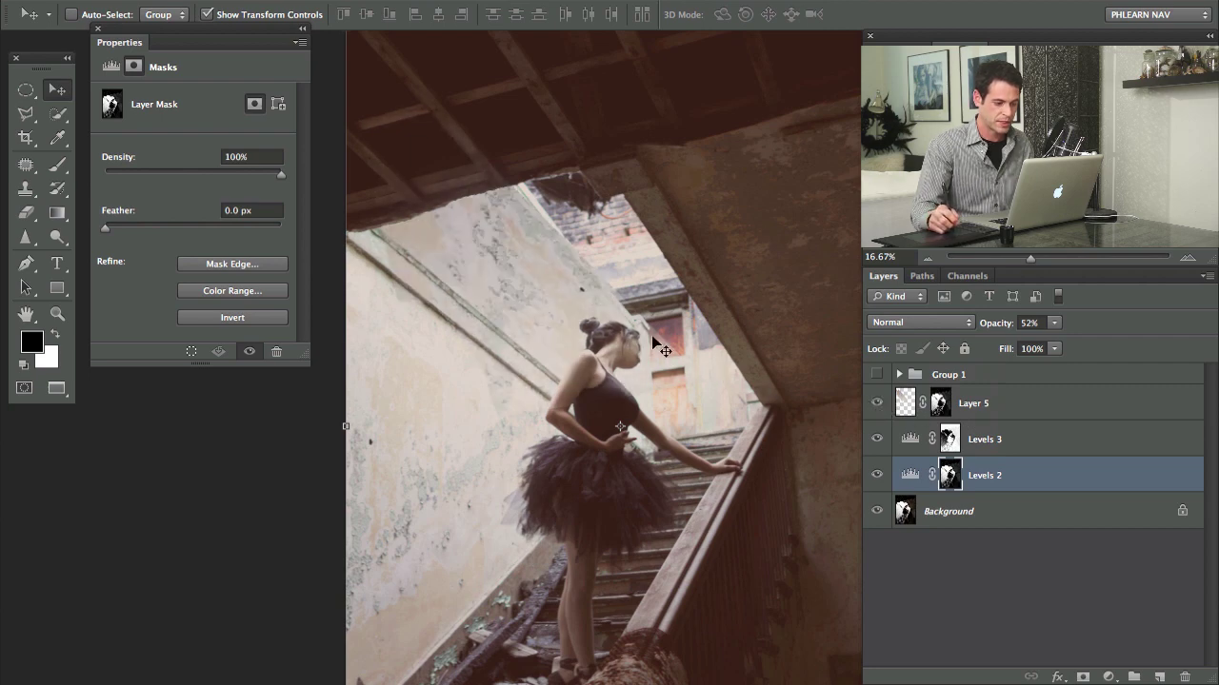
Step: Paint Layer 5's mask along the wall's top and diagonal edges with a 148 px brush
click(933, 405)
key(b)
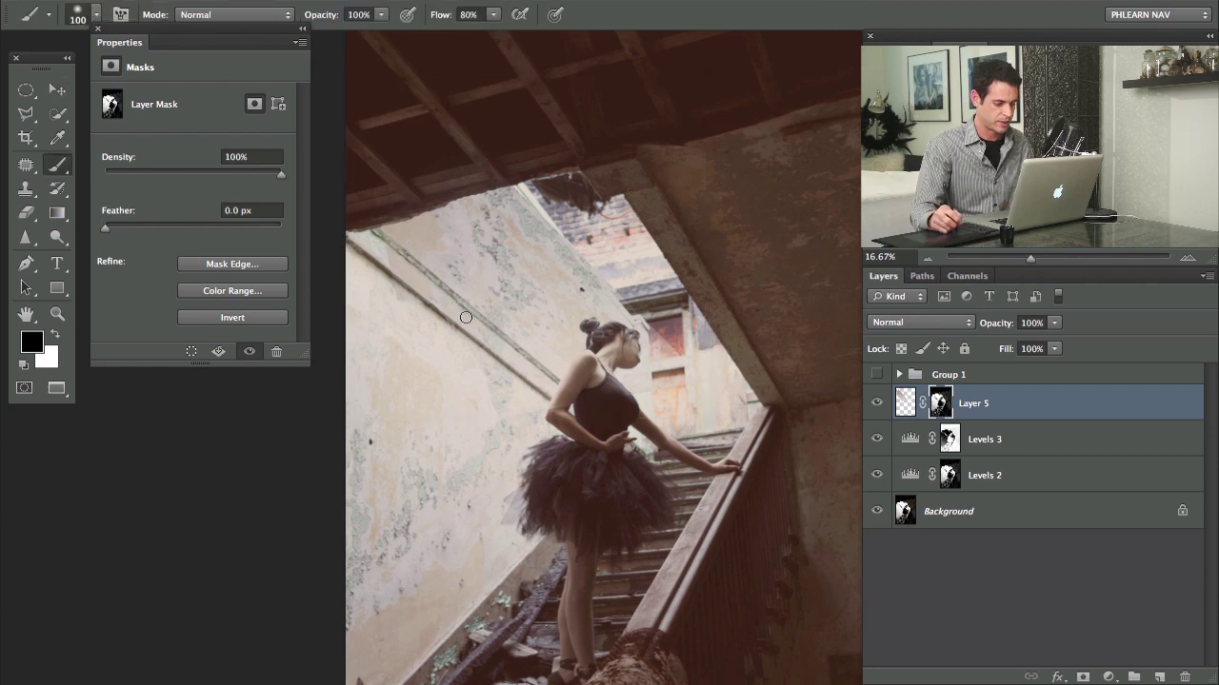
drag(383, 280, 419, 280)
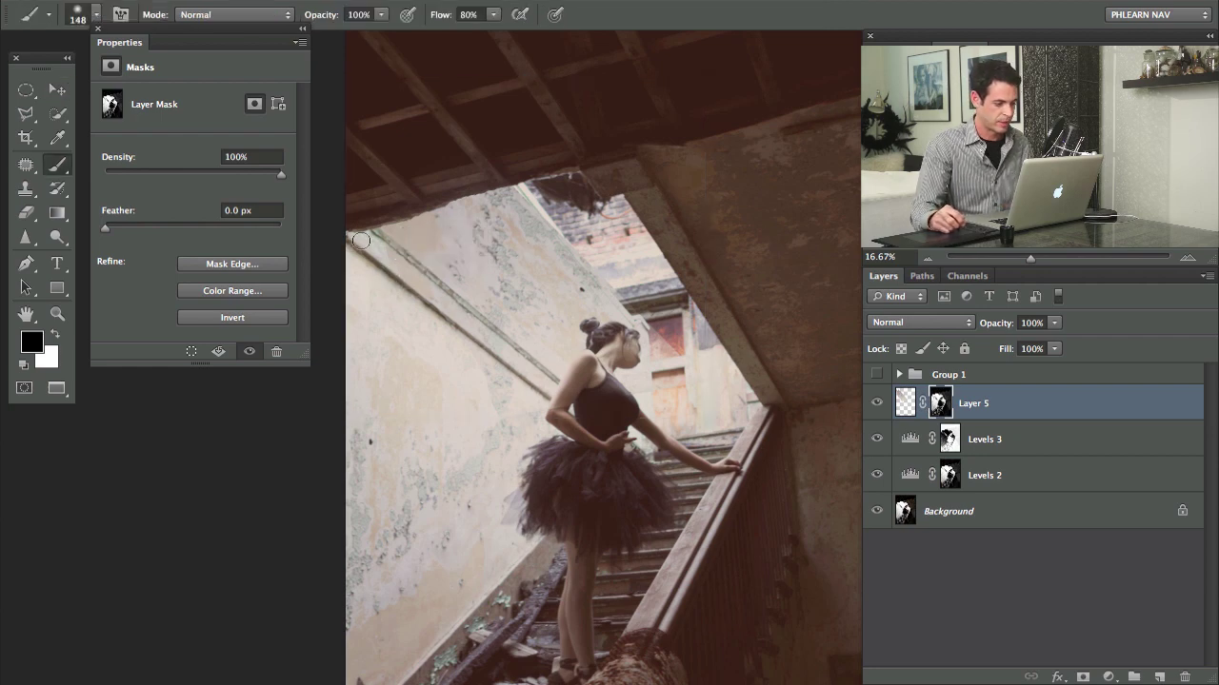
mouse_move(402, 201)
mouse_down()
mouse_move(494, 181)
mouse_move(425, 180)
mouse_move(399, 199)
mouse_up()
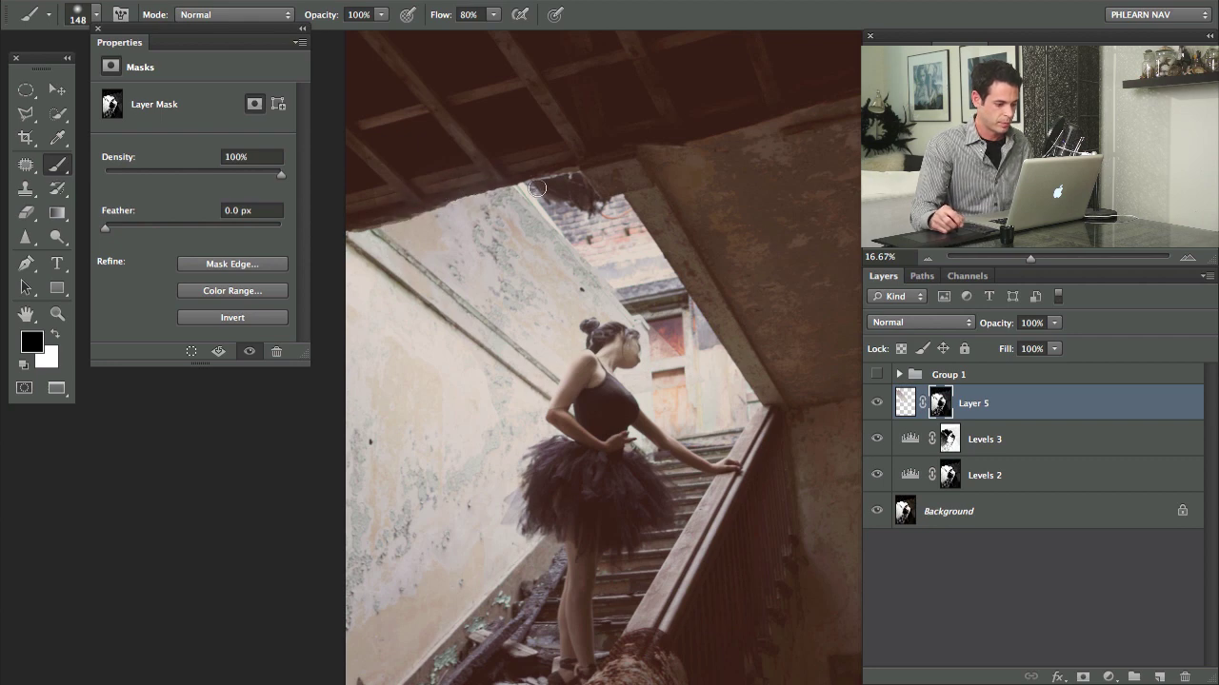
mouse_move(564, 232)
mouse_down()
mouse_move(627, 325)
mouse_move(606, 286)
mouse_up()
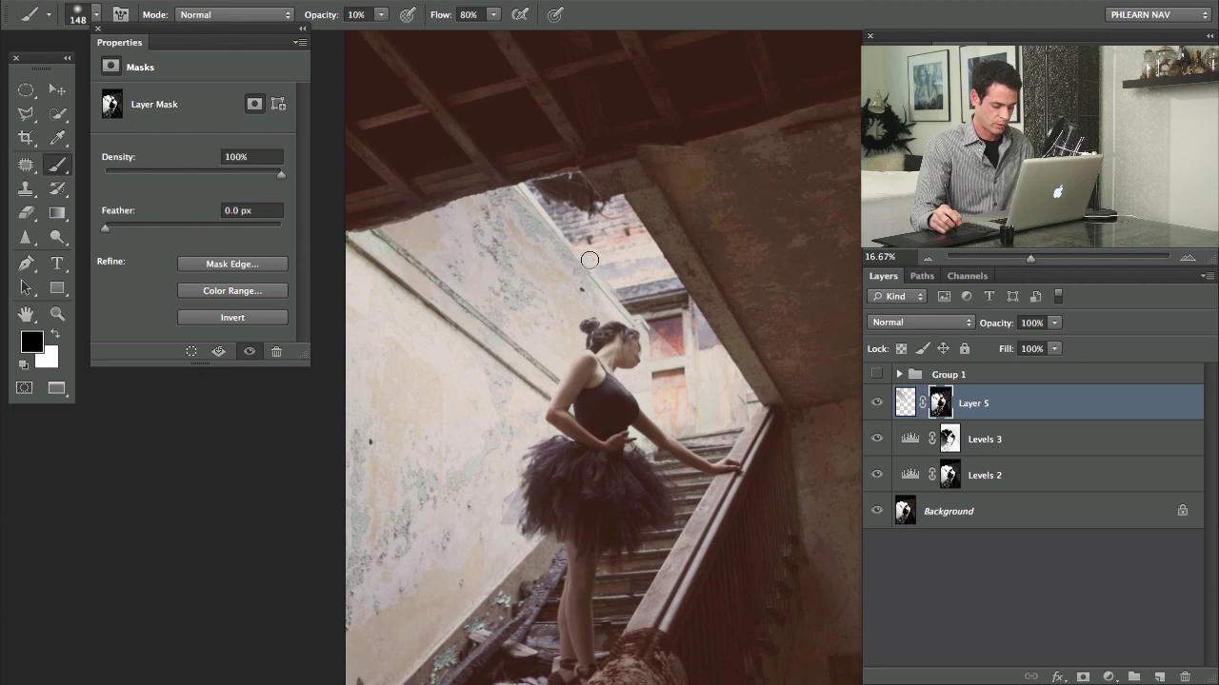
Step: Softly mask the shadowed wall by the back window with a 520 px brush, adjusting to 50% flow
drag(540, 228, 583, 227)
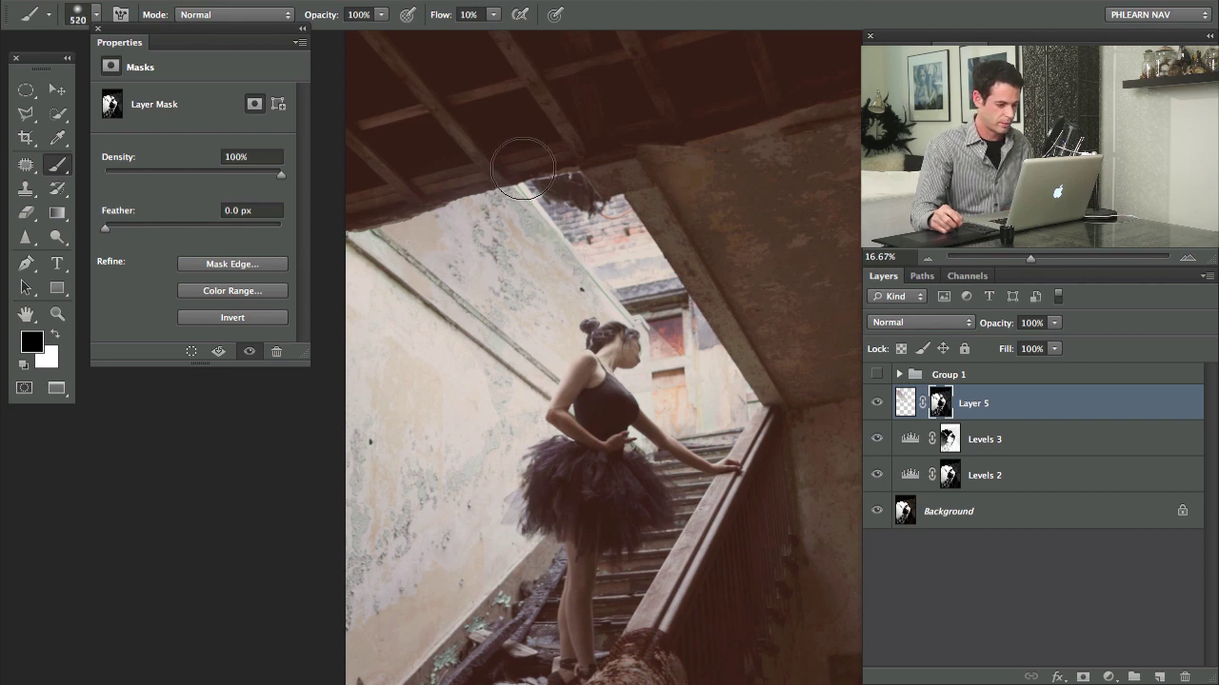
mouse_move(598, 271)
mouse_down()
mouse_move(661, 313)
mouse_move(665, 356)
mouse_move(679, 319)
mouse_move(664, 366)
mouse_move(689, 318)
mouse_move(673, 374)
mouse_move(676, 353)
mouse_move(656, 381)
mouse_move(665, 341)
mouse_move(621, 384)
mouse_move(728, 399)
mouse_up()
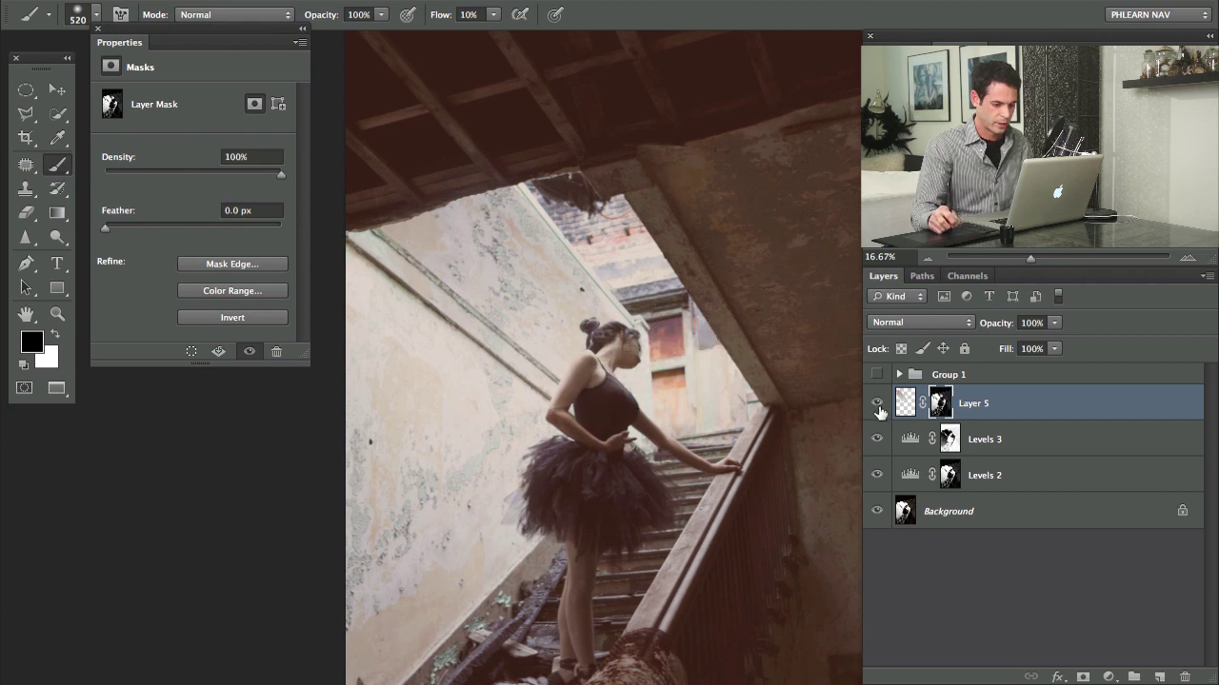
ctrl+alt+click(538, 424)
drag(538, 423, 517, 408)
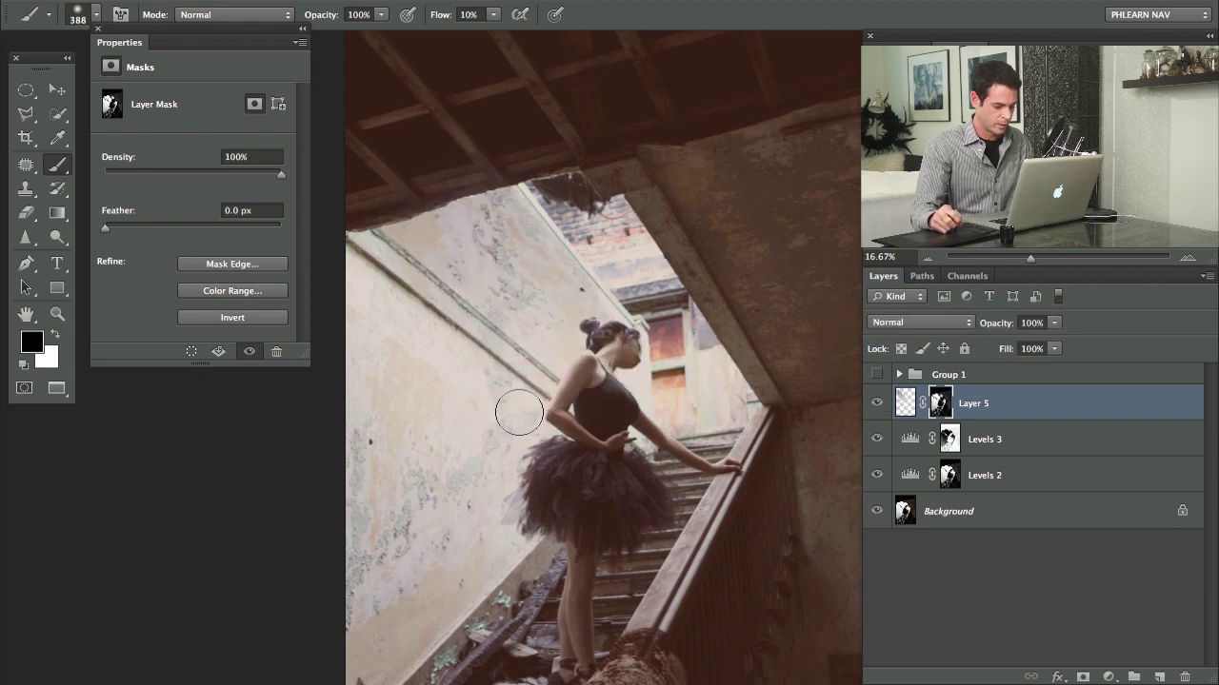
key(shift+5)
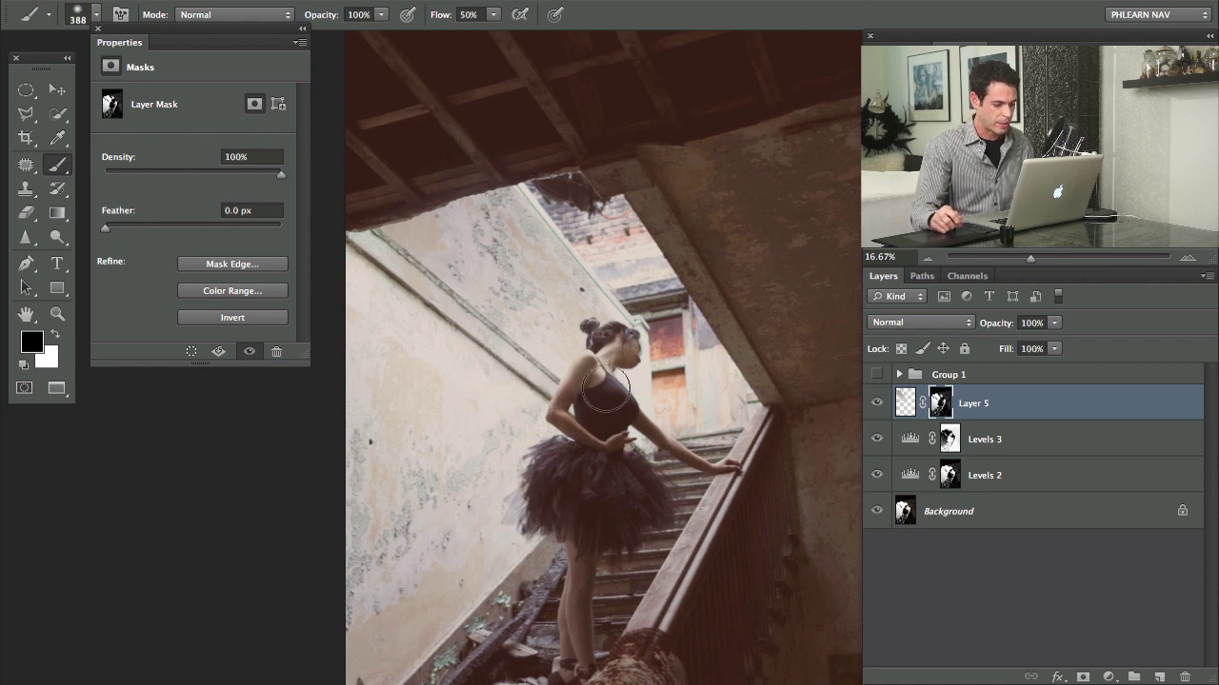
mouse_move(577, 401)
mouse_down()
mouse_move(561, 400)
mouse_move(609, 369)
mouse_up()
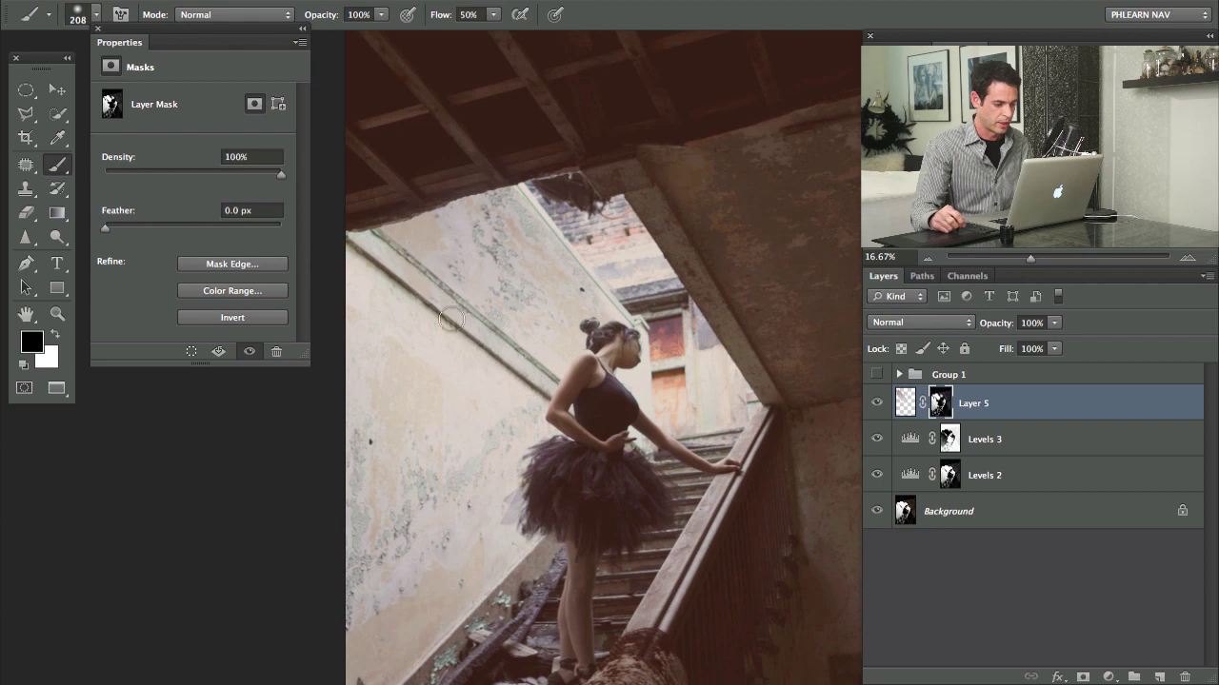
Step: Lower Layer 5's opacity to 64% and compare before and after on the whole photo
click(876, 404)
click(877, 404)
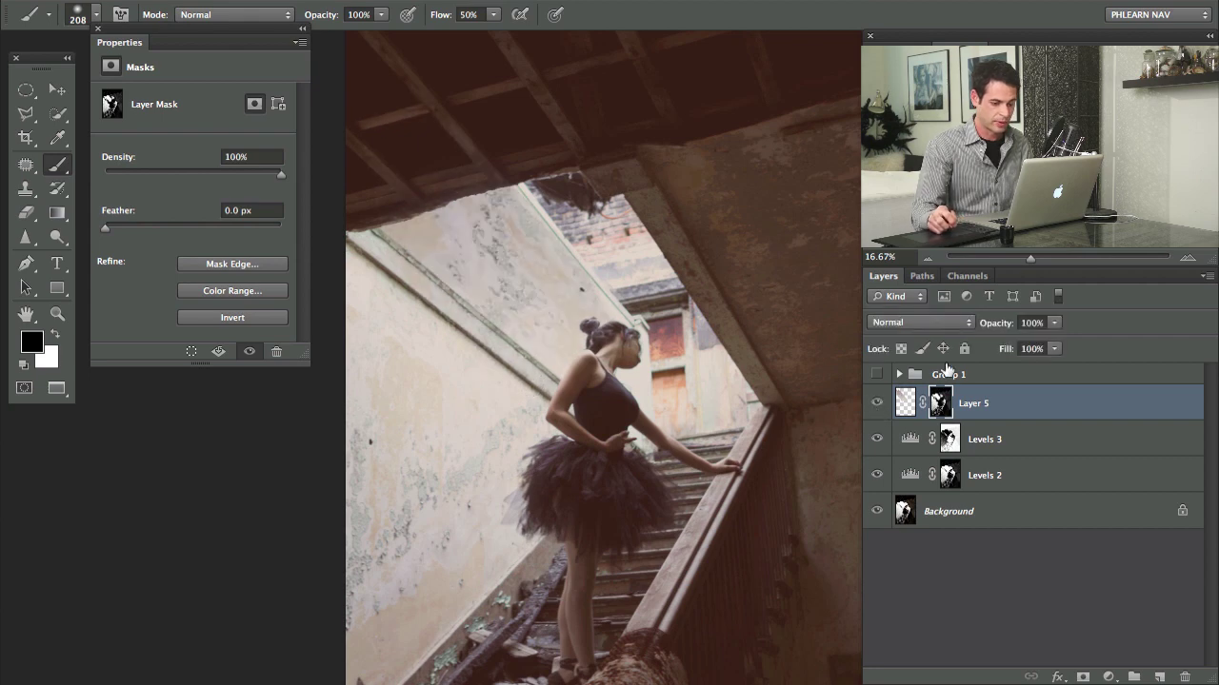
drag(1000, 329, 965, 331)
scroll(638, 419, down, 2)
key(ctrl+minus)
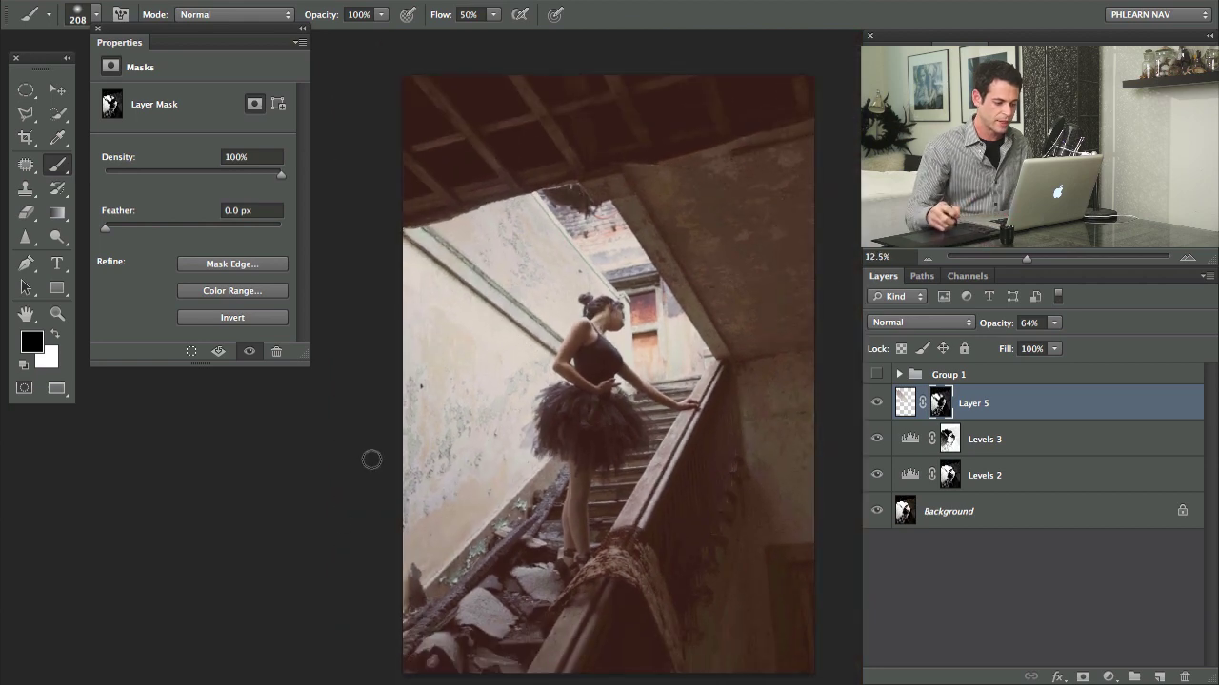
click(876, 407)
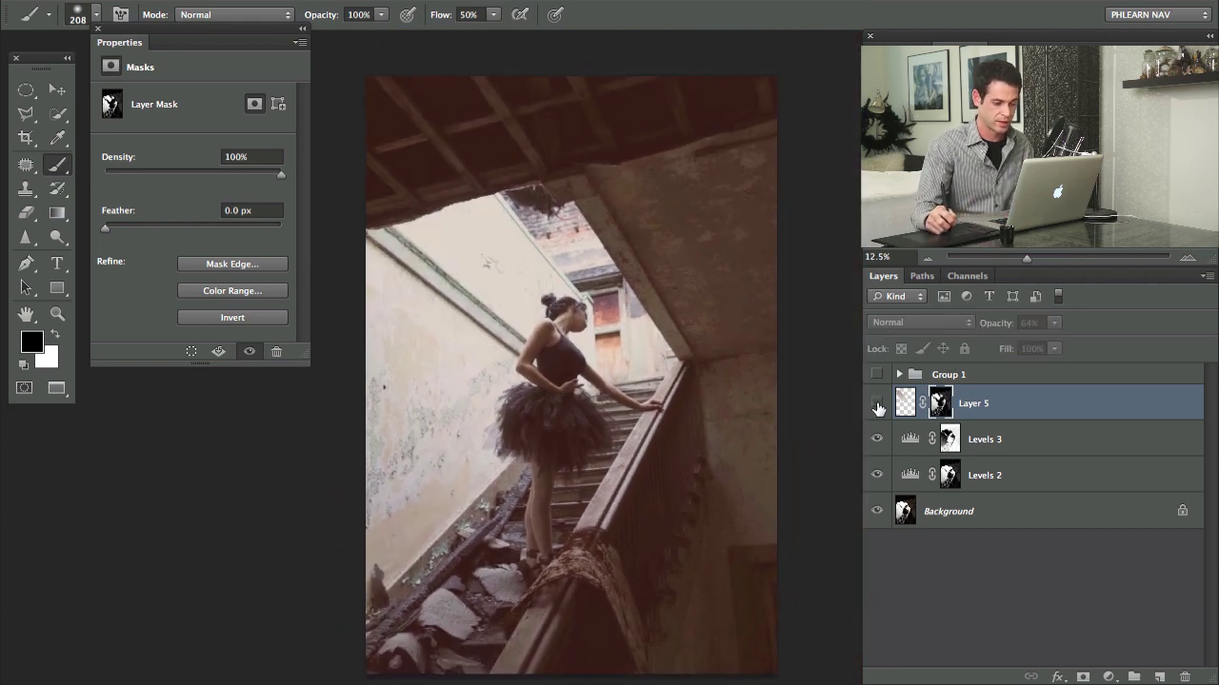
click(876, 408)
click(876, 408)
click(876, 407)
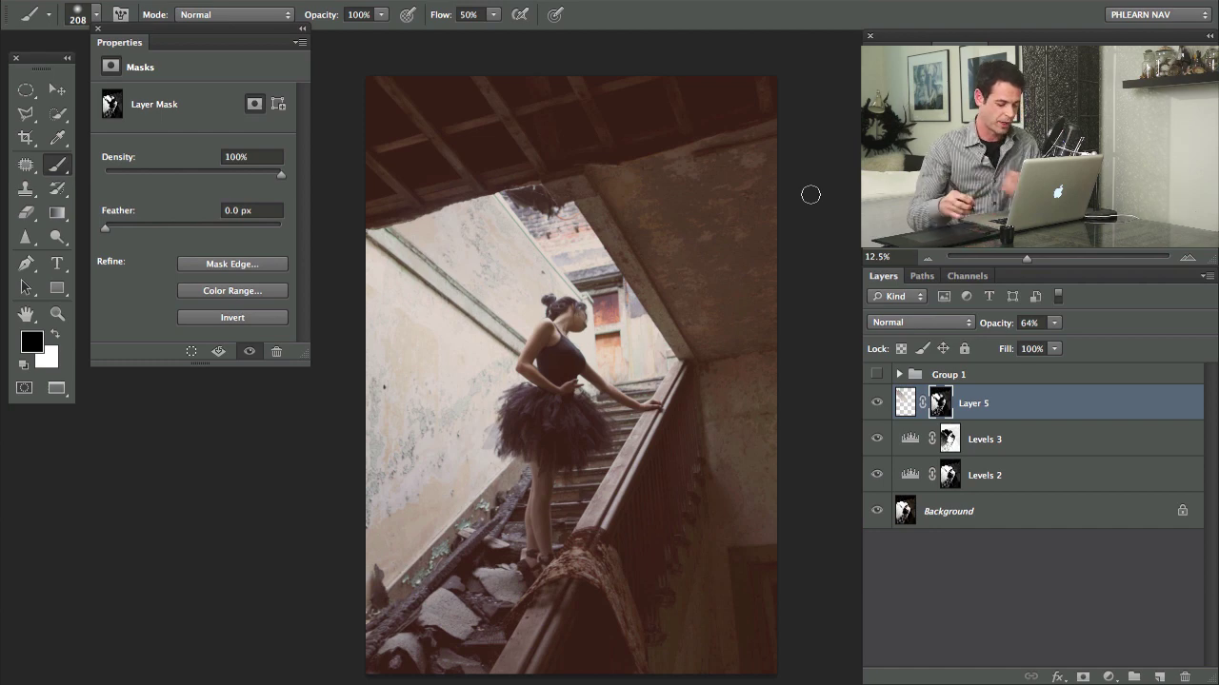
Step: Add an empty Layer 6, sample the beige wall colour, and set a 104 px brush
key(ctrl+shift+alt+n)
key(ctrl+equal)
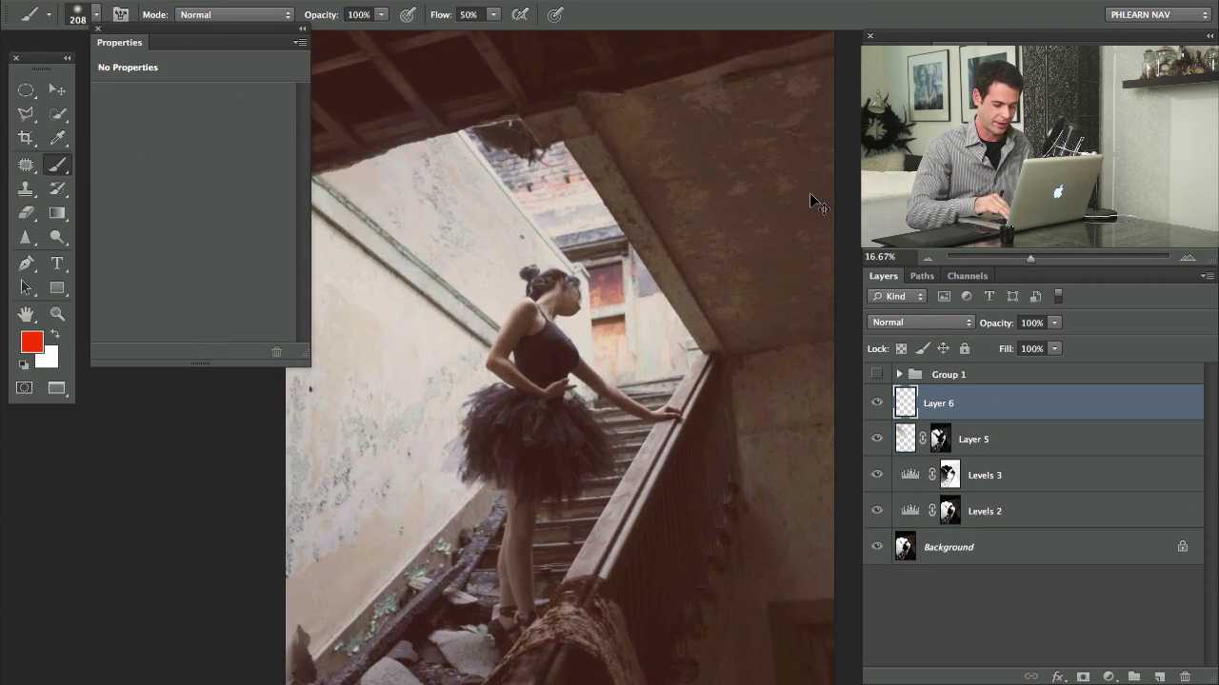
key(ctrl+equal)
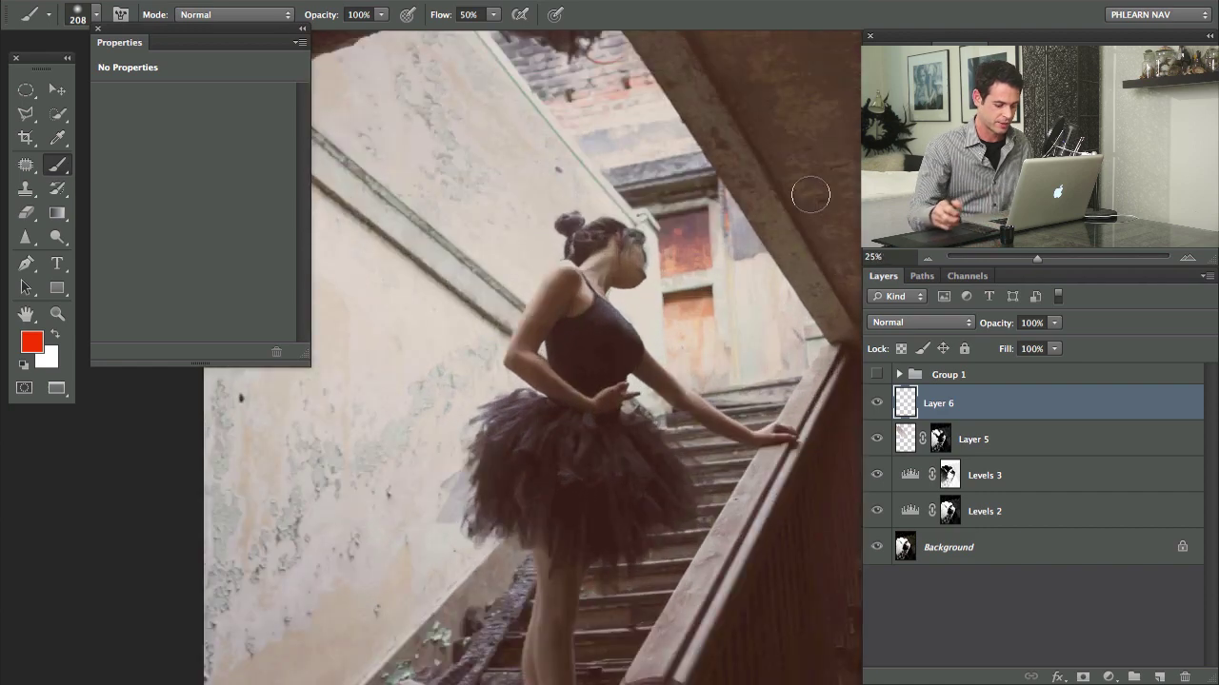
scroll(597, 246, right, 2)
scroll(597, 247, up, 1)
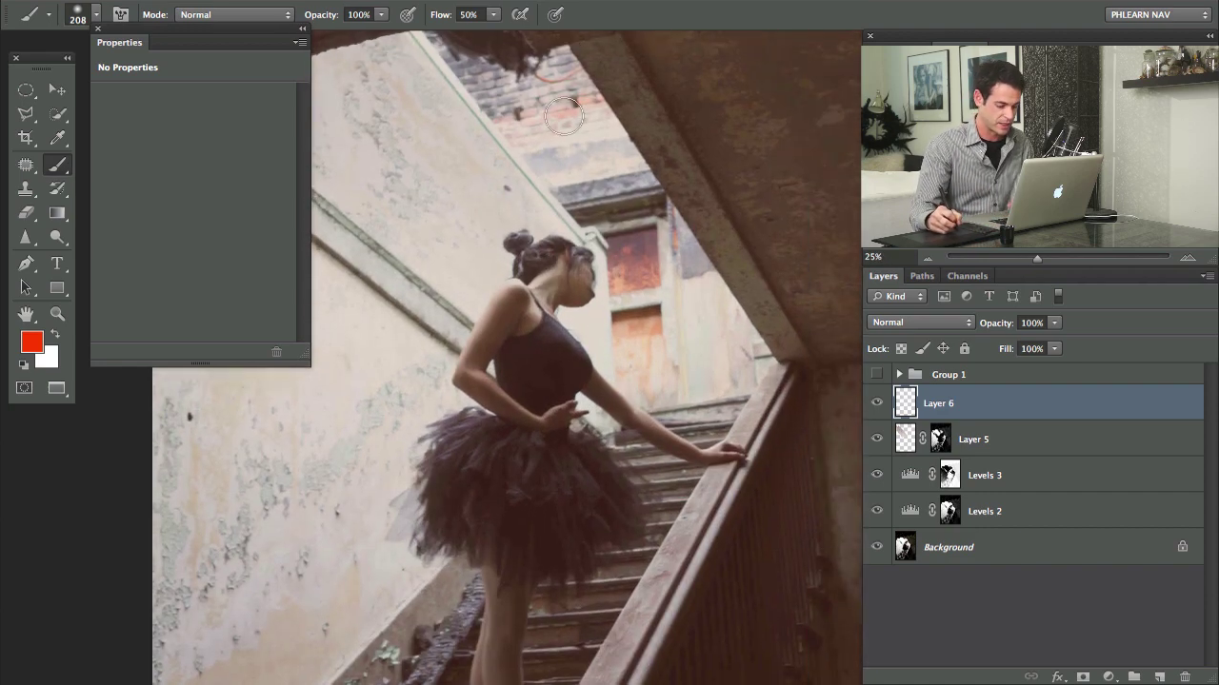
alt+click(703, 298)
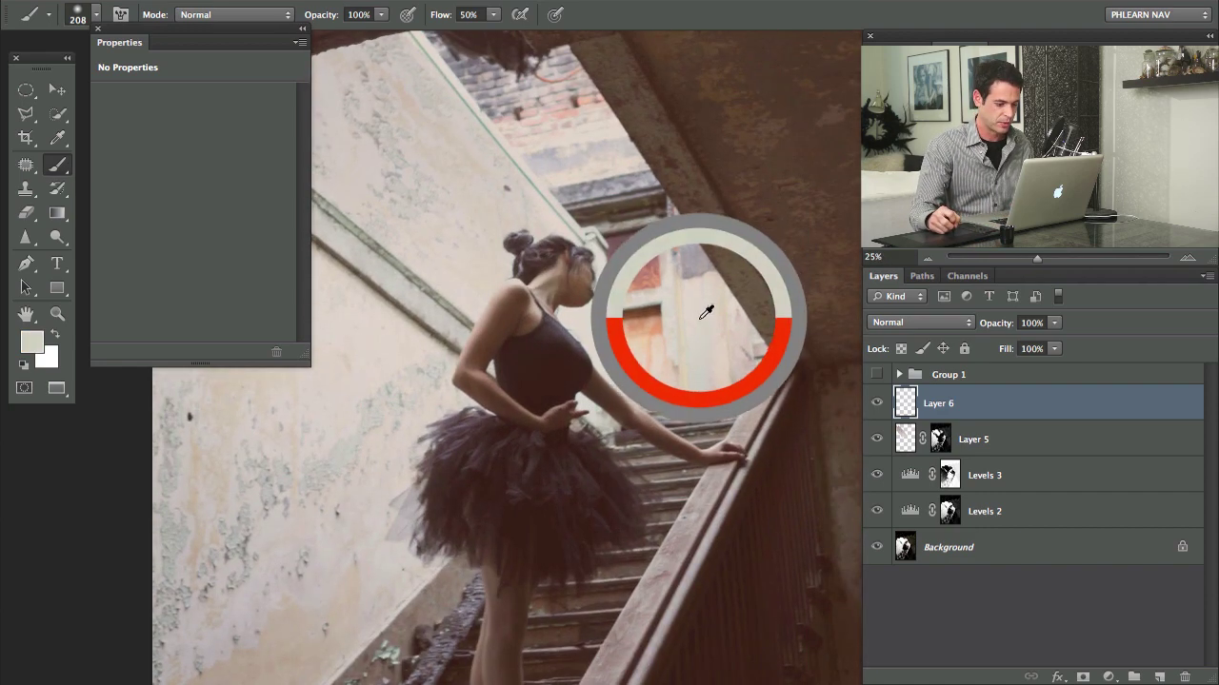
alt+click(704, 301)
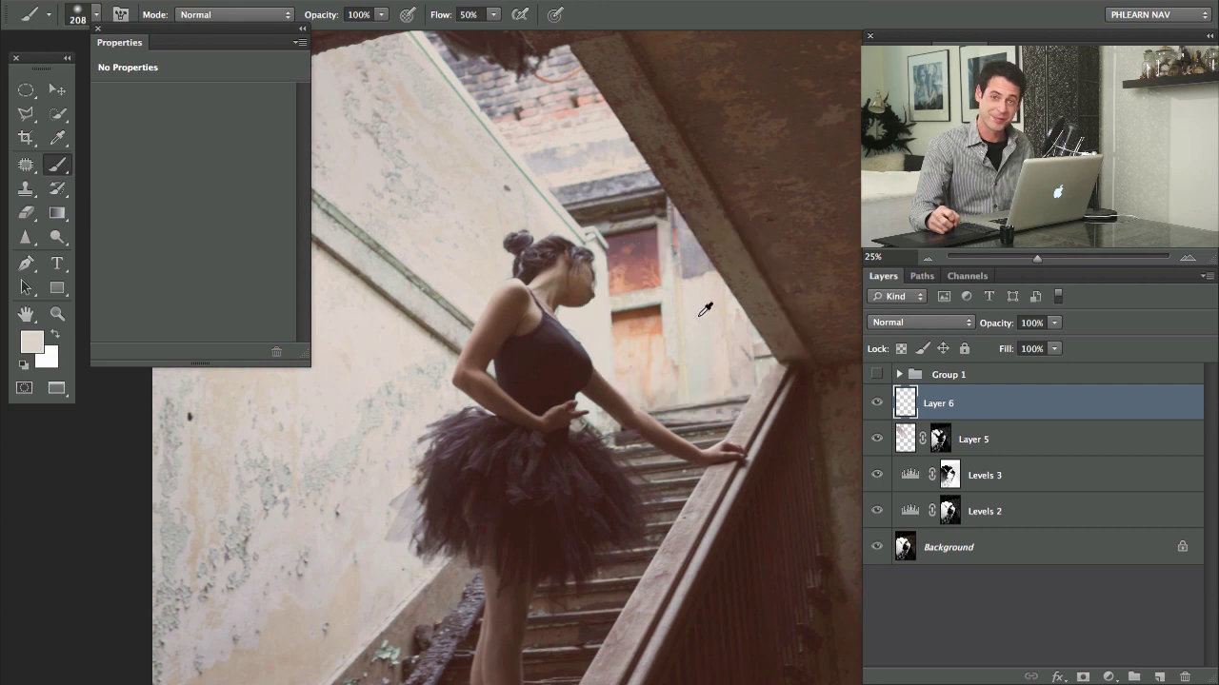
mouse_move(698, 301)
mouse_down()
mouse_move(655, 301)
mouse_move(702, 323)
mouse_up()
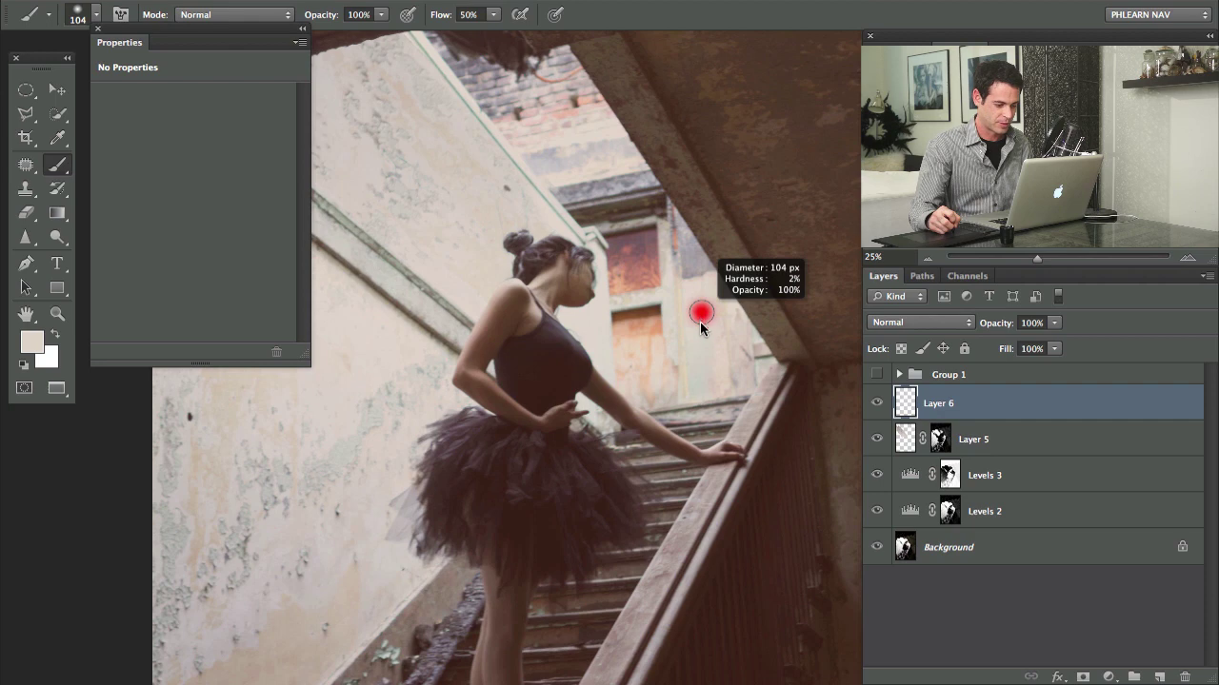
drag(698, 369, 704, 312)
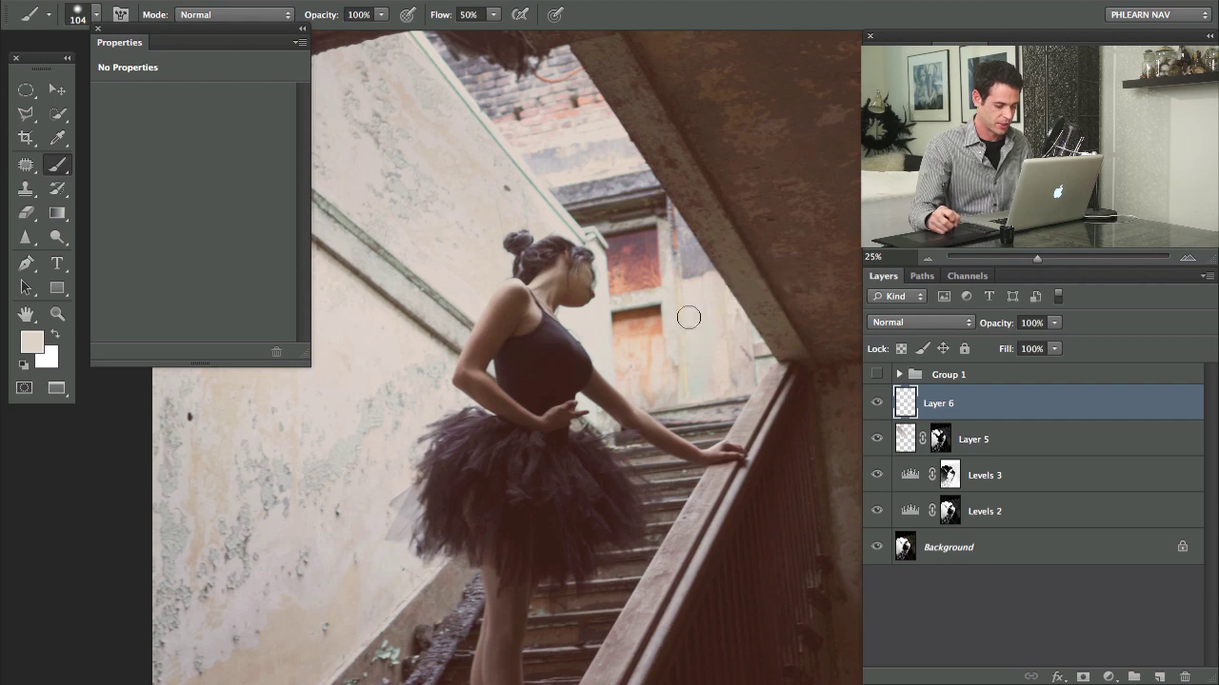
Step: Paint cream dabs over the back windows, the opening, the upper-left wall and the dancer's shoulder
mouse_move(619, 249)
mouse_down()
mouse_move(649, 283)
mouse_move(656, 250)
mouse_move(673, 281)
mouse_move(688, 251)
mouse_move(683, 286)
mouse_up()
mouse_move(614, 156)
mouse_down()
mouse_move(608, 113)
mouse_move(600, 163)
mouse_move(576, 109)
mouse_up()
drag(516, 63, 502, 96)
mouse_move(390, 87)
mouse_down()
mouse_move(425, 93)
mouse_move(402, 67)
mouse_move(407, 141)
mouse_move(436, 199)
mouse_move(498, 158)
mouse_up()
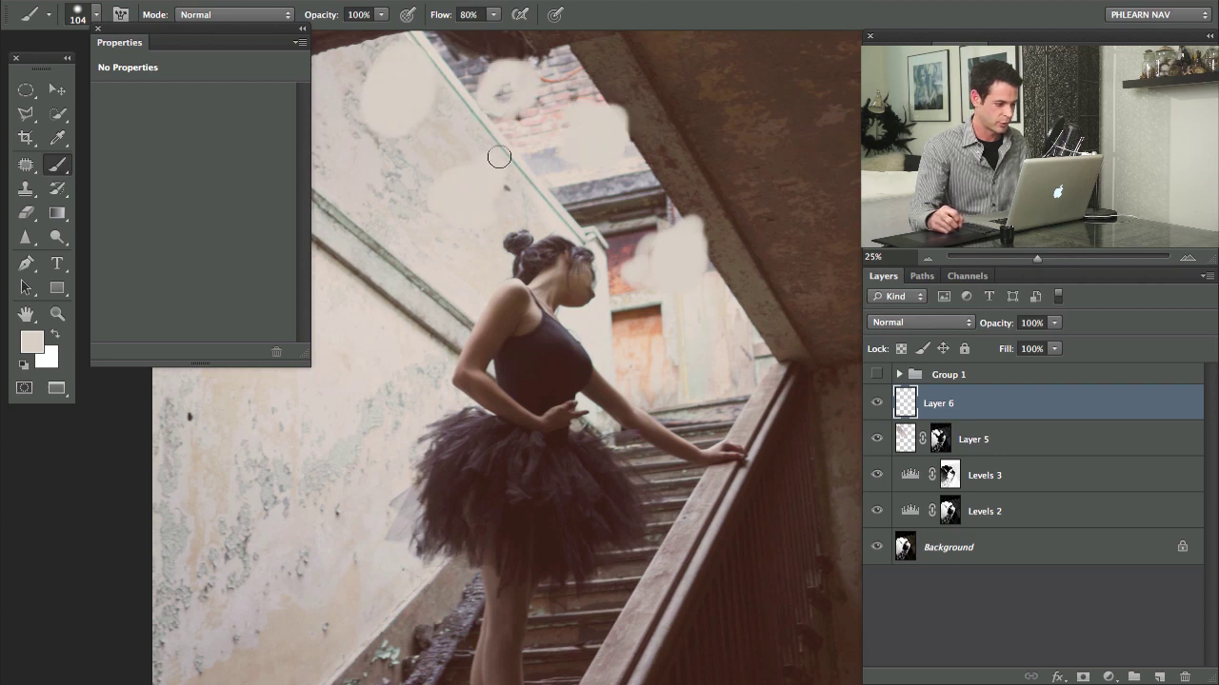
mouse_move(623, 365)
mouse_down()
mouse_move(691, 397)
mouse_move(719, 368)
mouse_move(713, 419)
mouse_up()
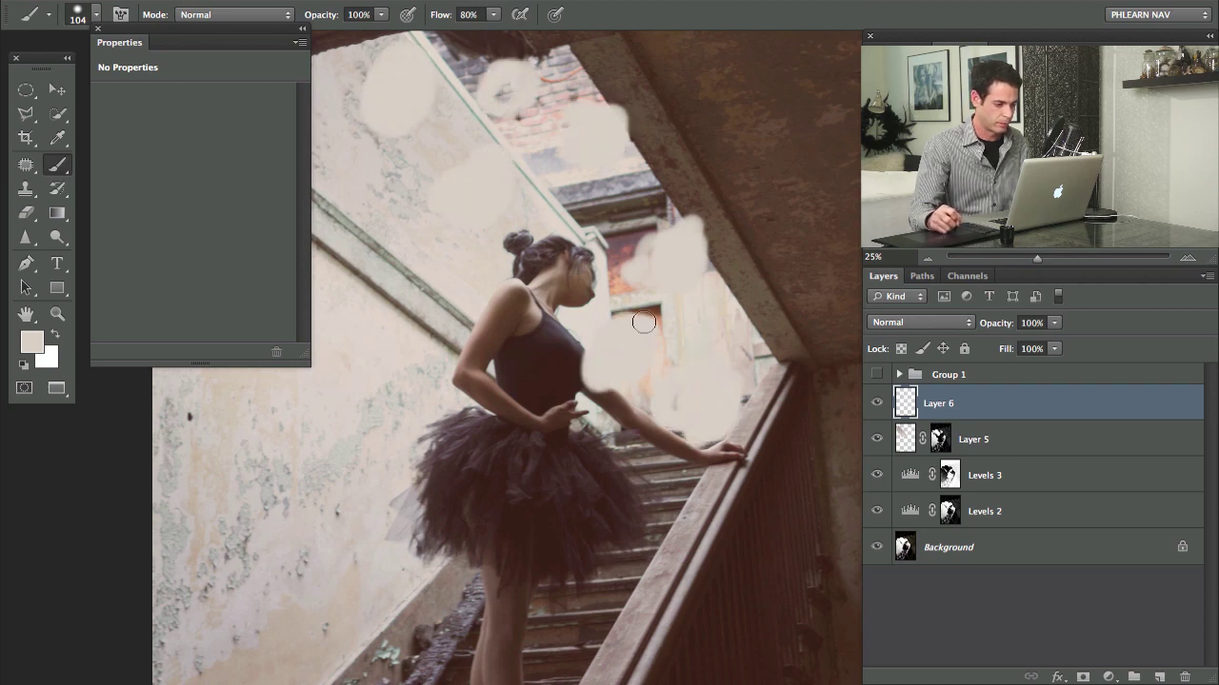
mouse_move(360, 205)
mouse_down()
mouse_move(354, 127)
mouse_move(376, 181)
mouse_up()
scroll(460, 216, up, 3)
scroll(459, 215, left, 2)
mouse_move(560, 134)
mouse_down()
mouse_move(530, 136)
mouse_move(662, 205)
mouse_move(630, 173)
mouse_move(724, 340)
mouse_move(743, 415)
mouse_move(700, 232)
mouse_move(632, 222)
mouse_move(683, 291)
mouse_up()
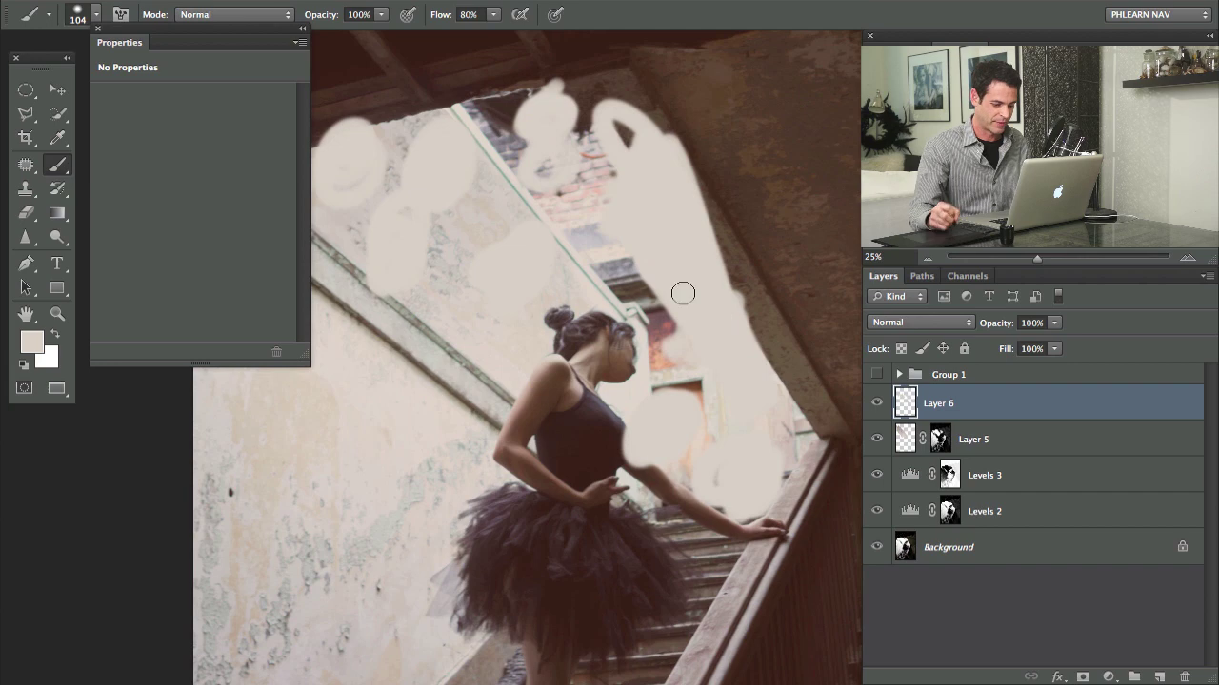
Step: Shift the cream strokes up and to the right with the Move tool
key(super+minus)
drag(406, 315, 382, 267)
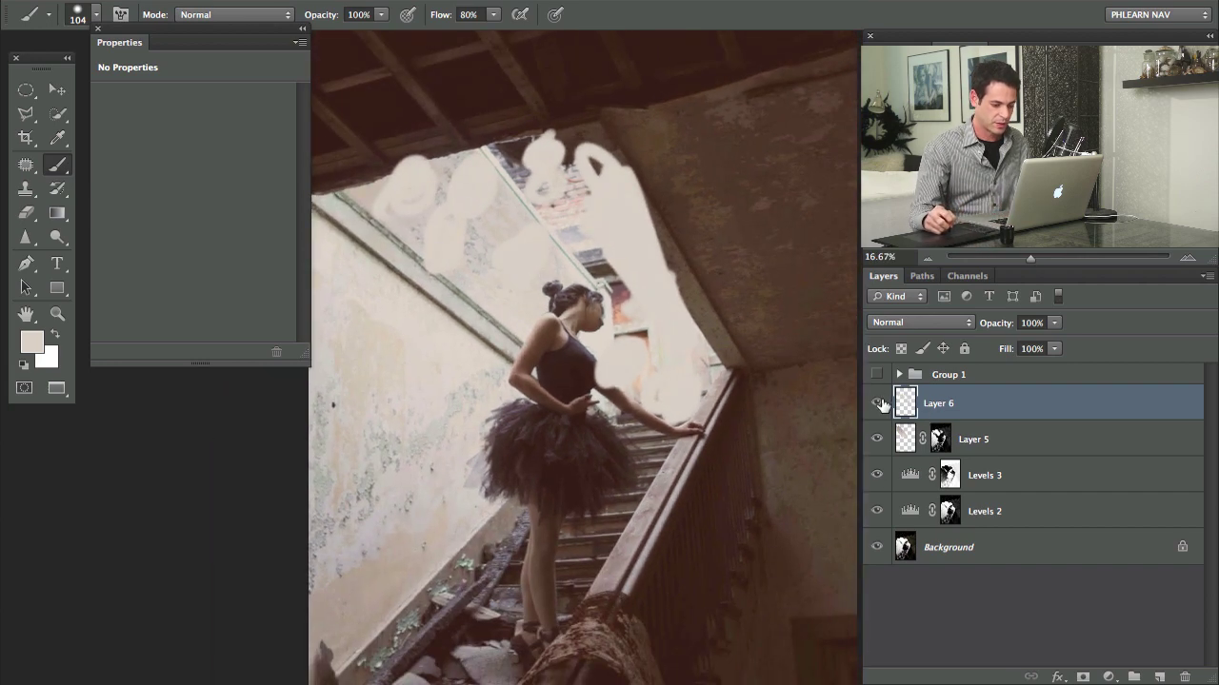
key(v)
mouse_move(582, 297)
mouse_down()
mouse_move(713, 251)
mouse_move(720, 211)
mouse_up()
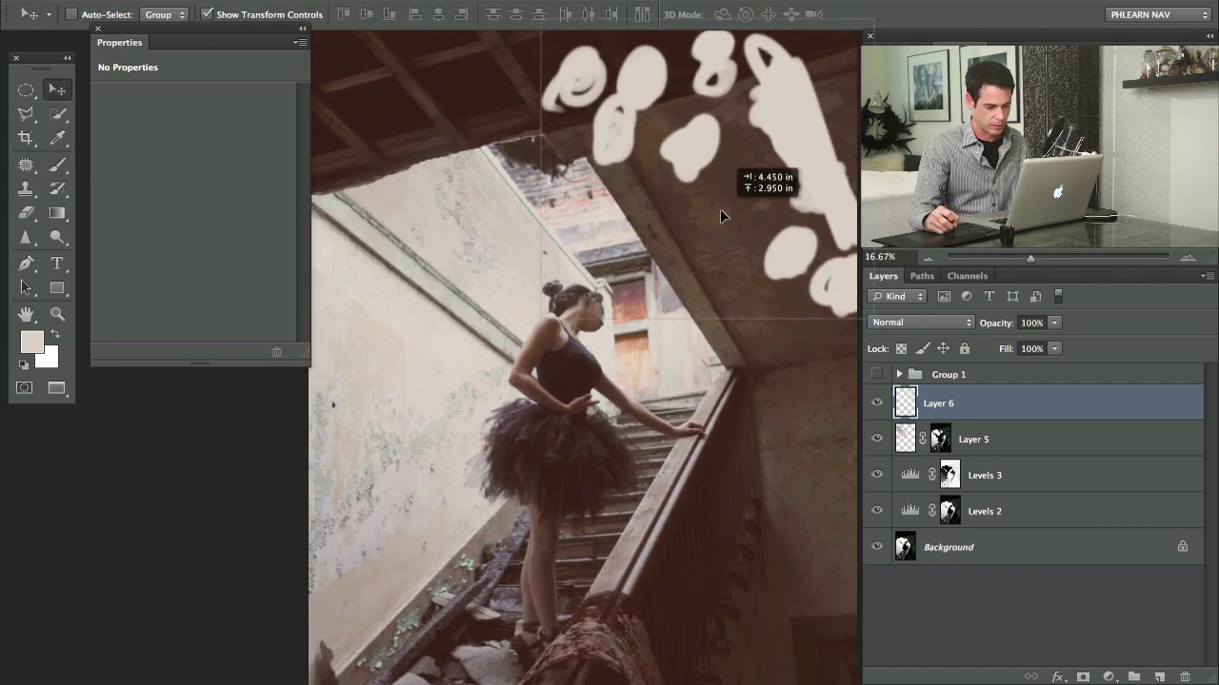
Step: Undo the move and apply a Zoom Radial Blur, amount 81, centred toward the upper-right window
key(ctrl+z)
scroll(615, 283, up, 2)
scroll(615, 283, right, 2)
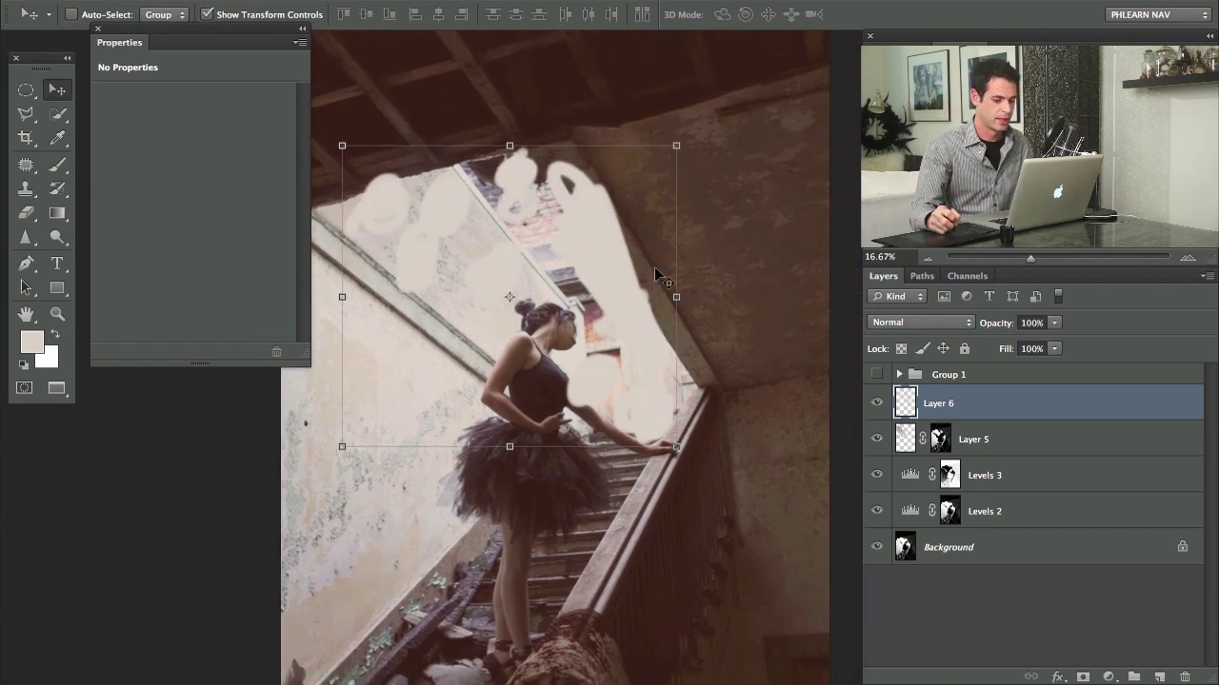
click(467, 2)
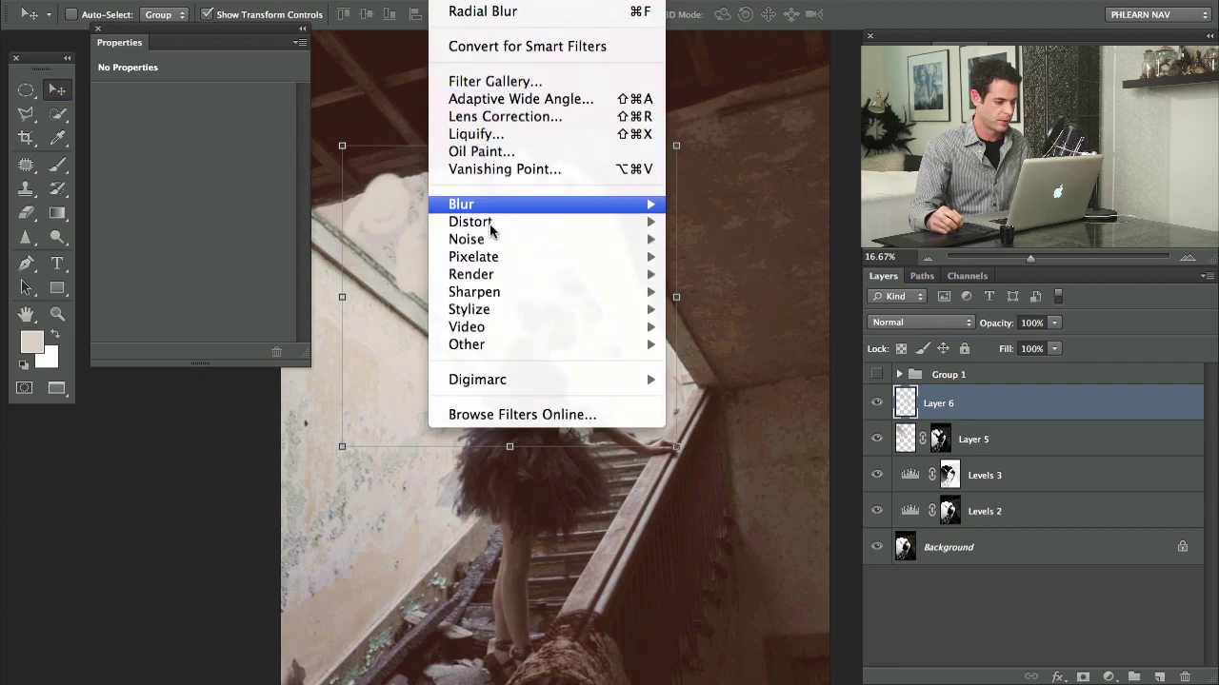
mouse_move(493, 211)
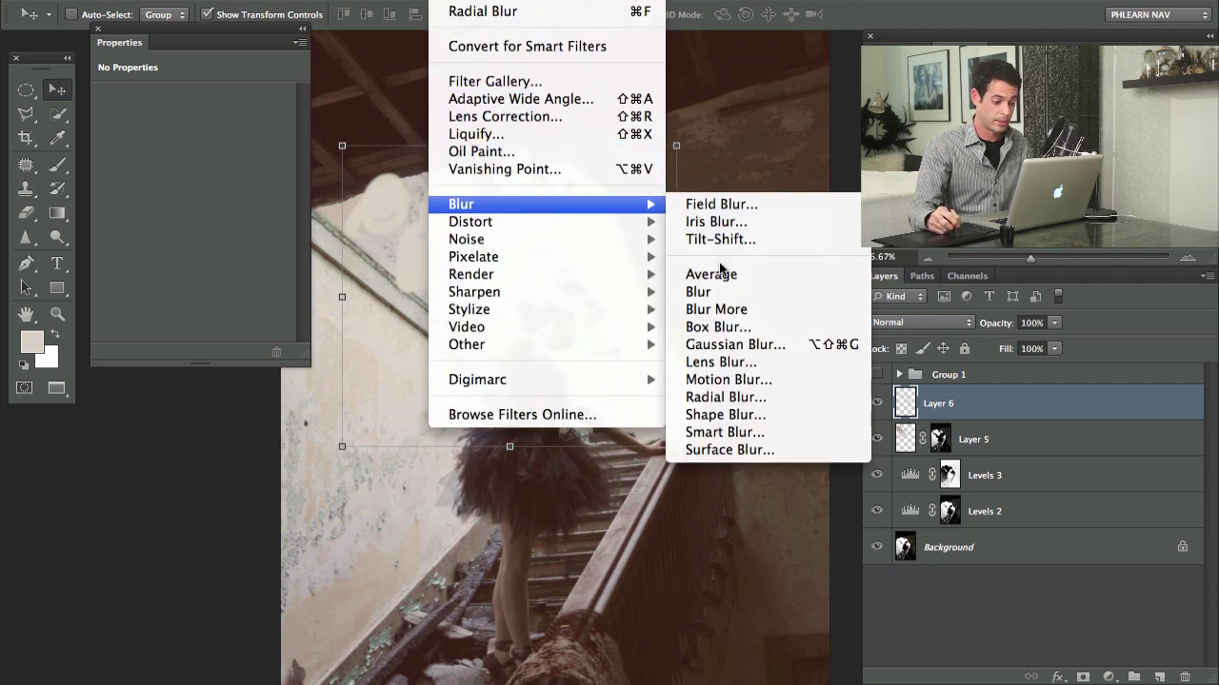
click(731, 397)
click(657, 286)
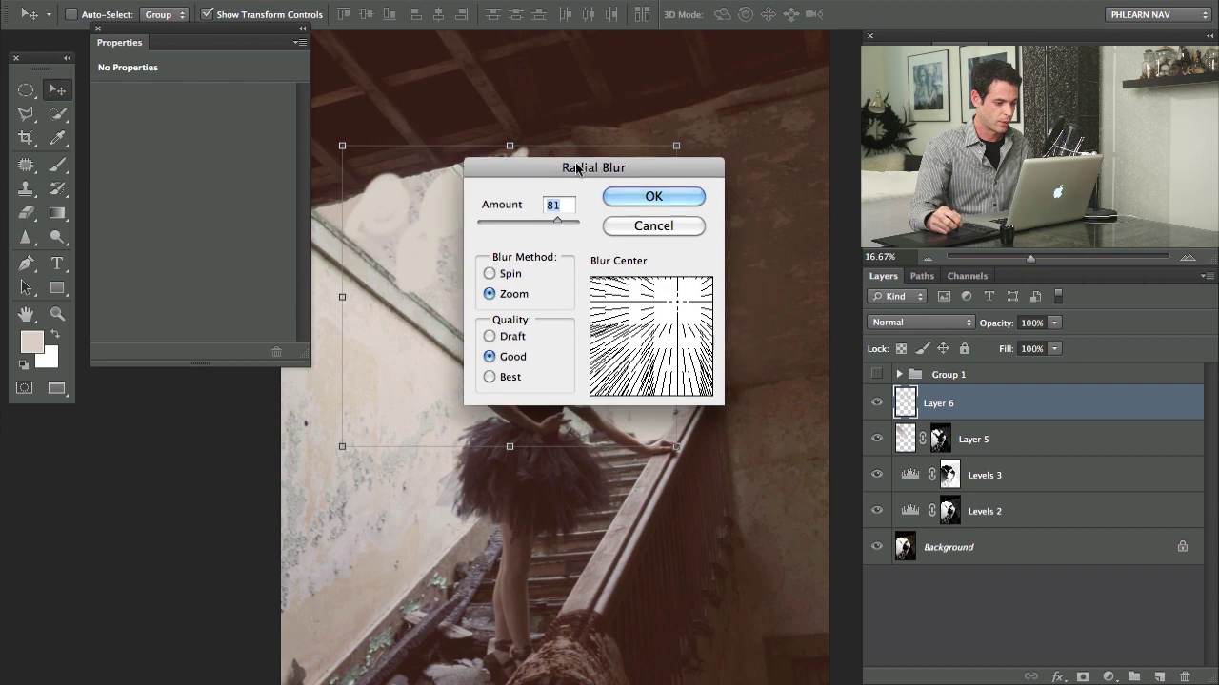
drag(626, 166, 280, 166)
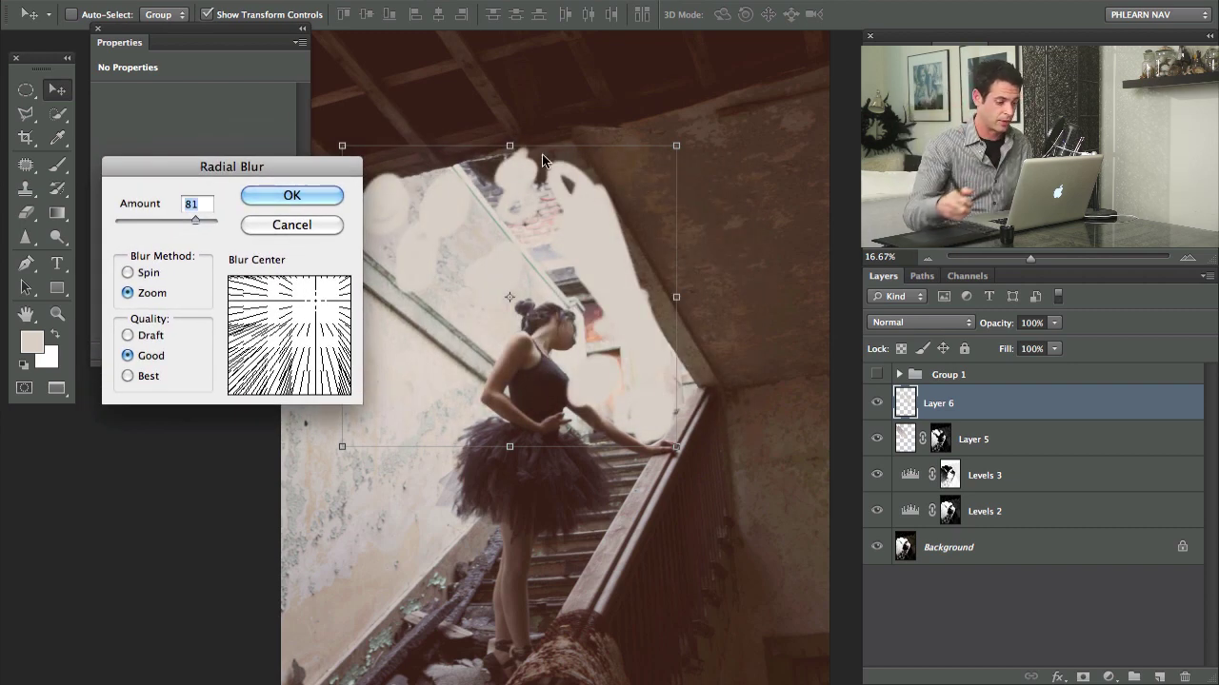
drag(321, 308, 275, 356)
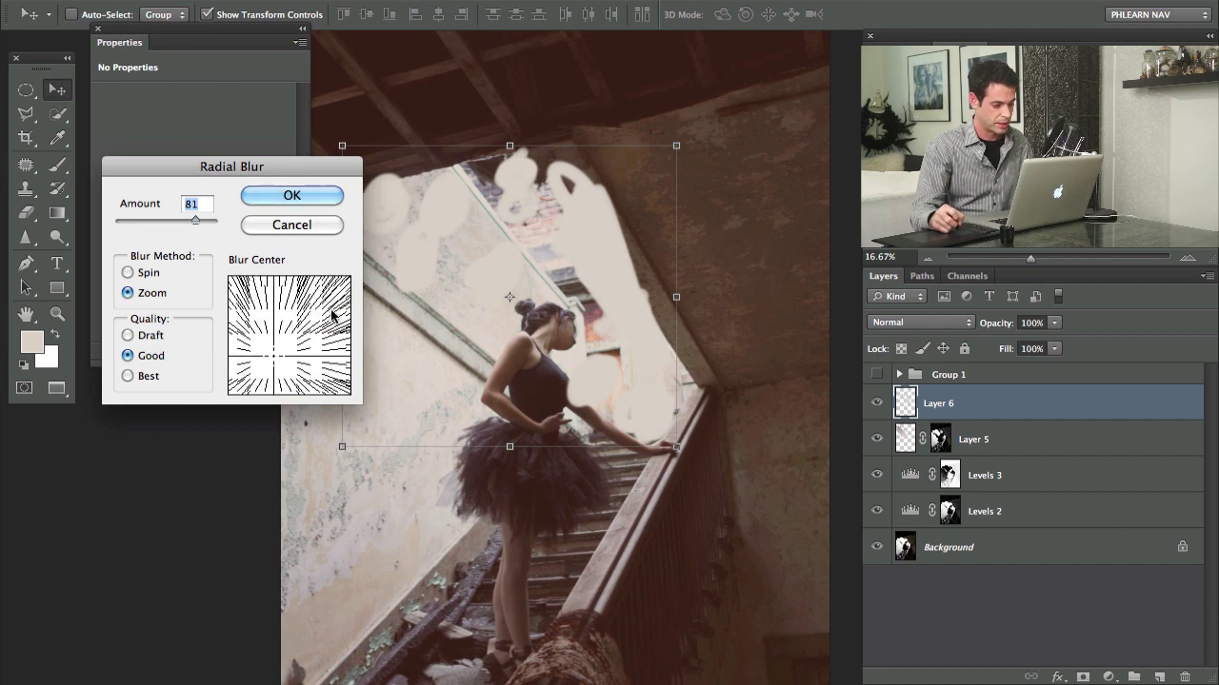
drag(305, 314, 327, 292)
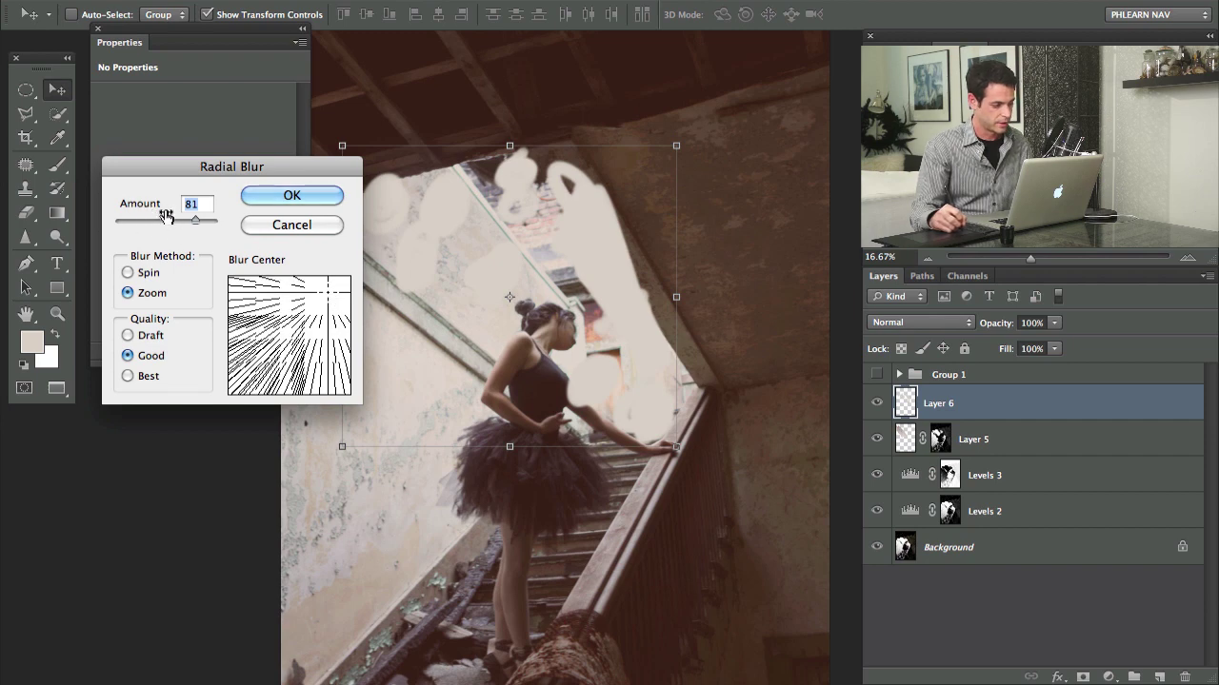
click(293, 198)
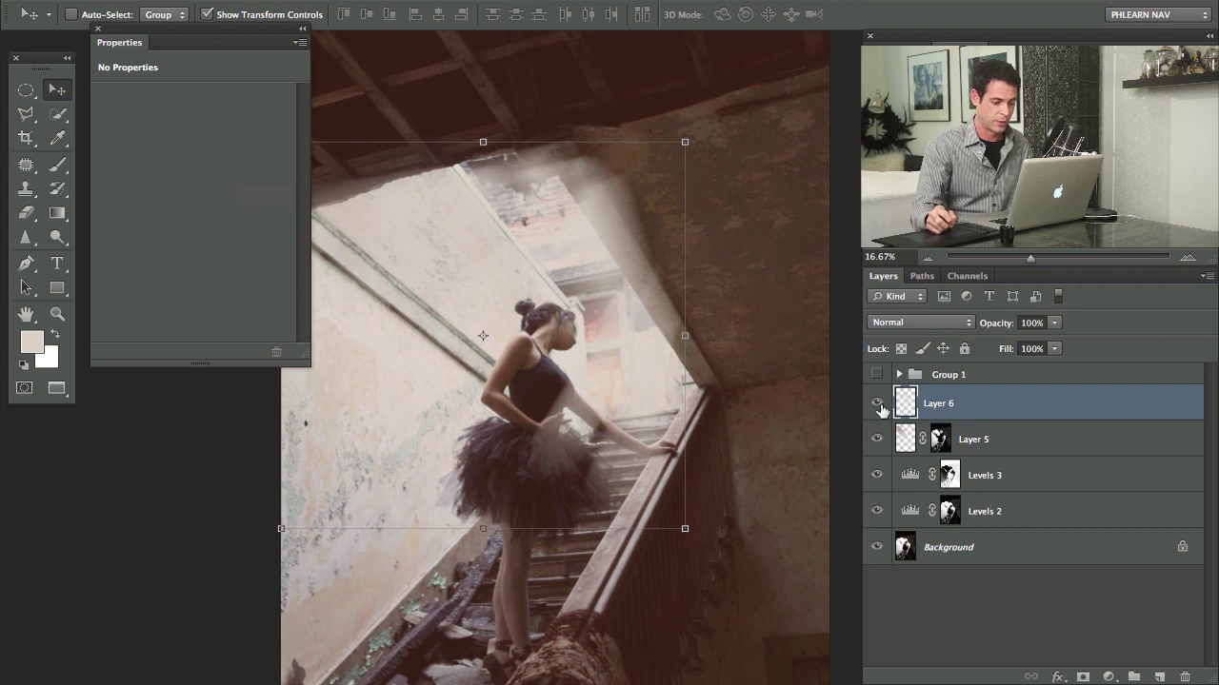
Step: Place Layer 6's rays over the window and brush cream light at 70% flow on her neck and arm
drag(626, 408, 626, 380)
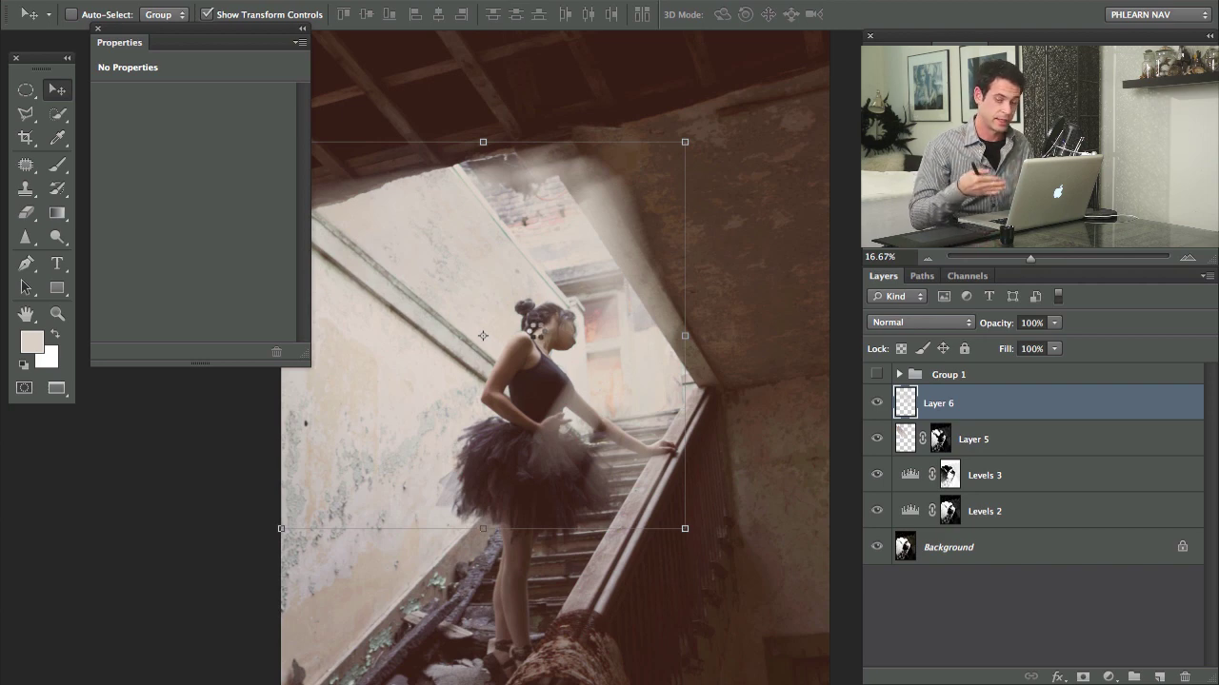
key(ctrl+z)
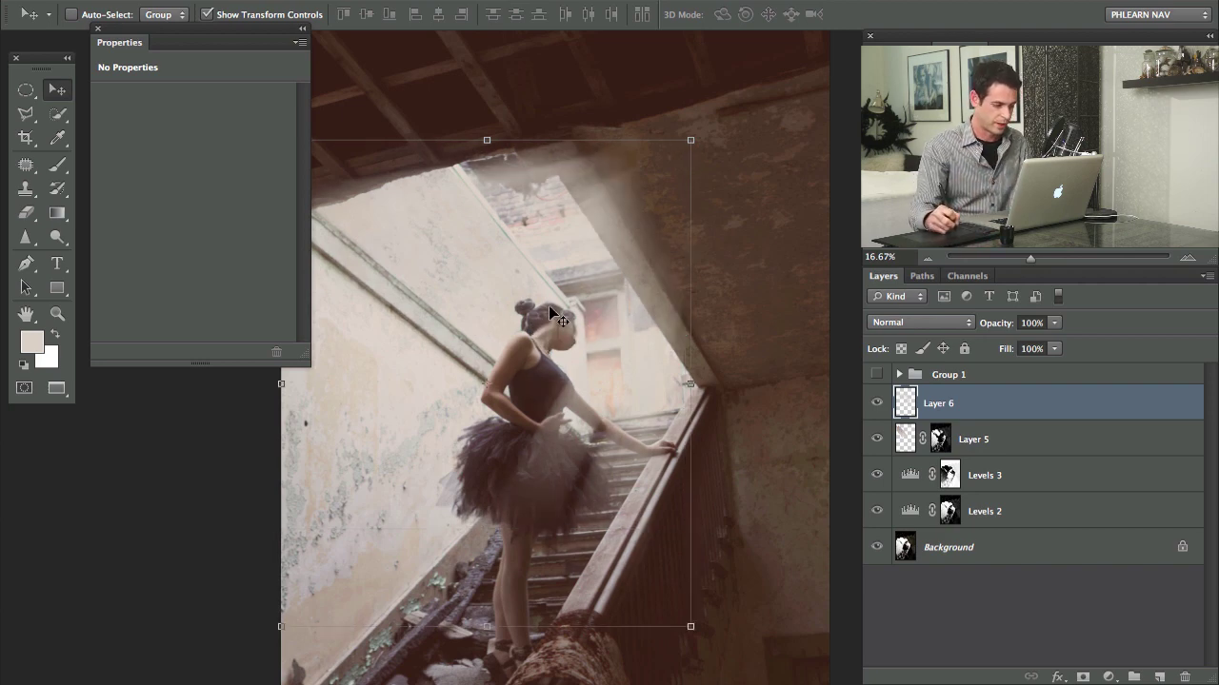
key(b)
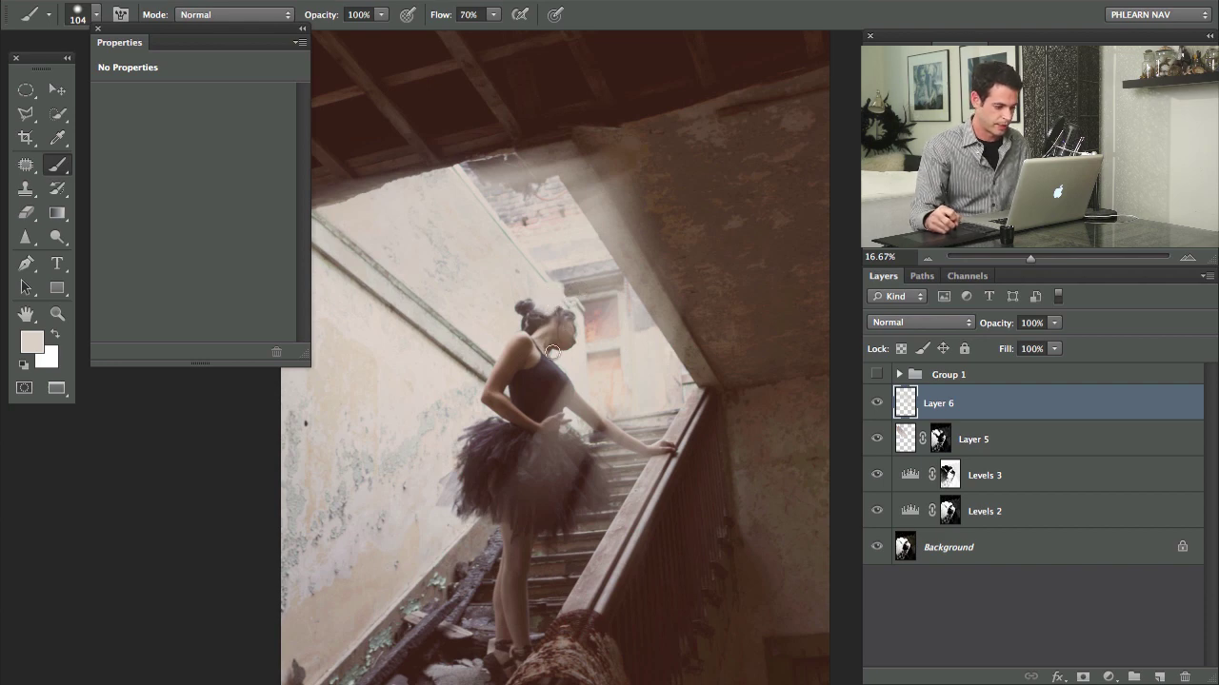
drag(559, 358, 552, 345)
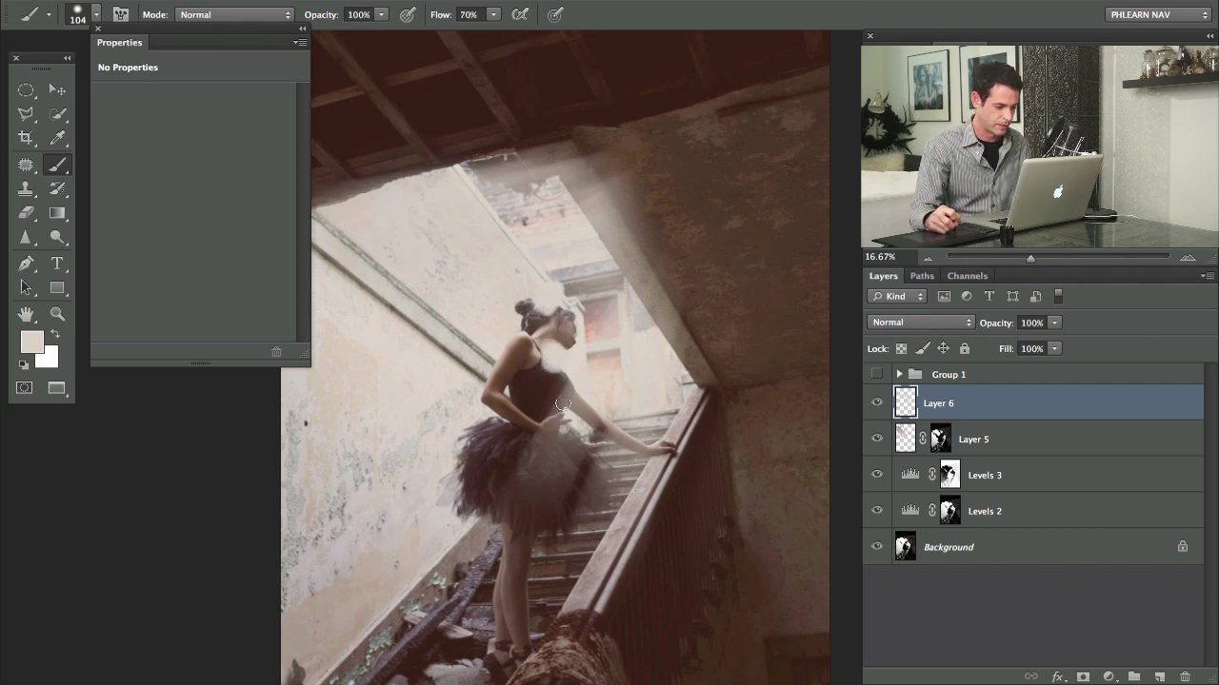
drag(504, 389, 509, 391)
click(512, 388)
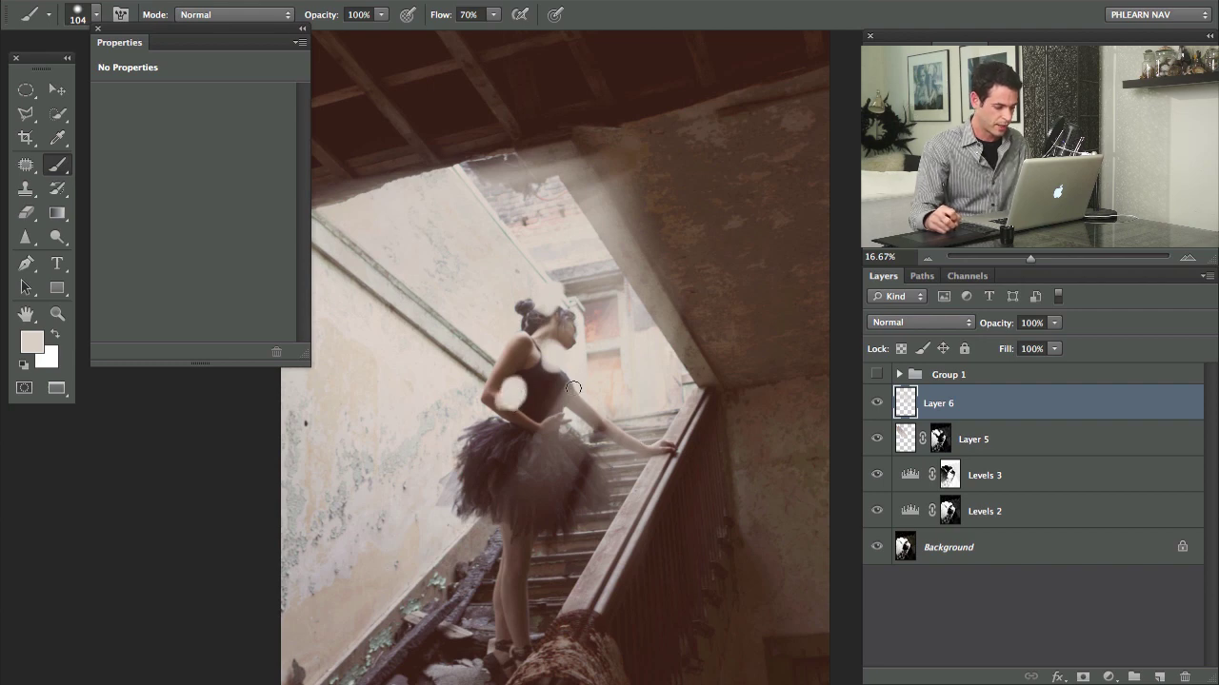
Step: Erase Layer 6's haze from the dancer's back, shoulder, torso and upper skirt, checking with the eye toggle
key(e)
mouse_move(556, 385)
mouse_down()
mouse_move(537, 430)
mouse_move(568, 404)
mouse_up()
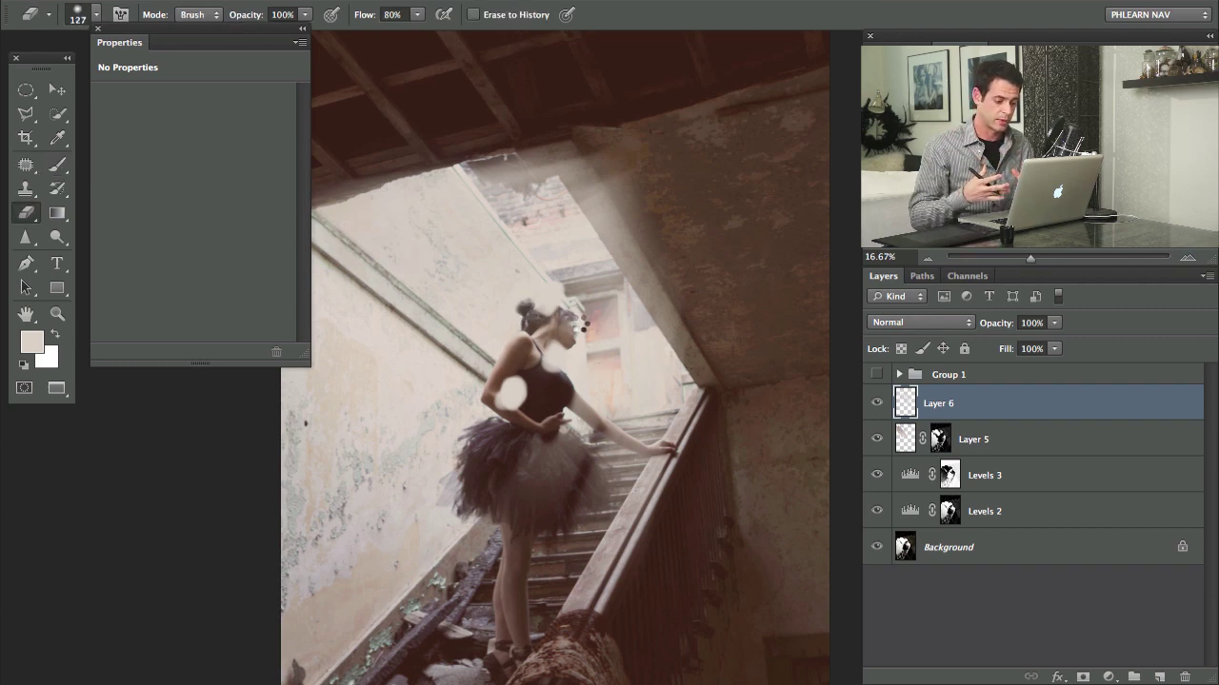
drag(578, 321, 579, 324)
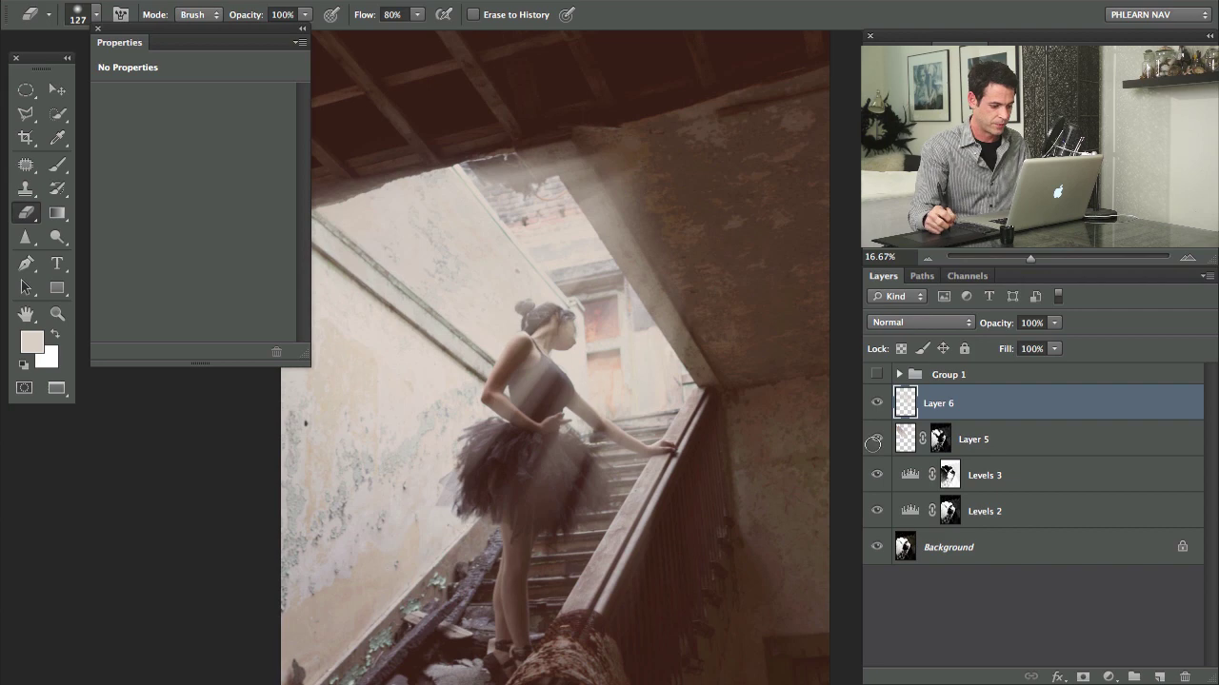
click(877, 404)
click(876, 404)
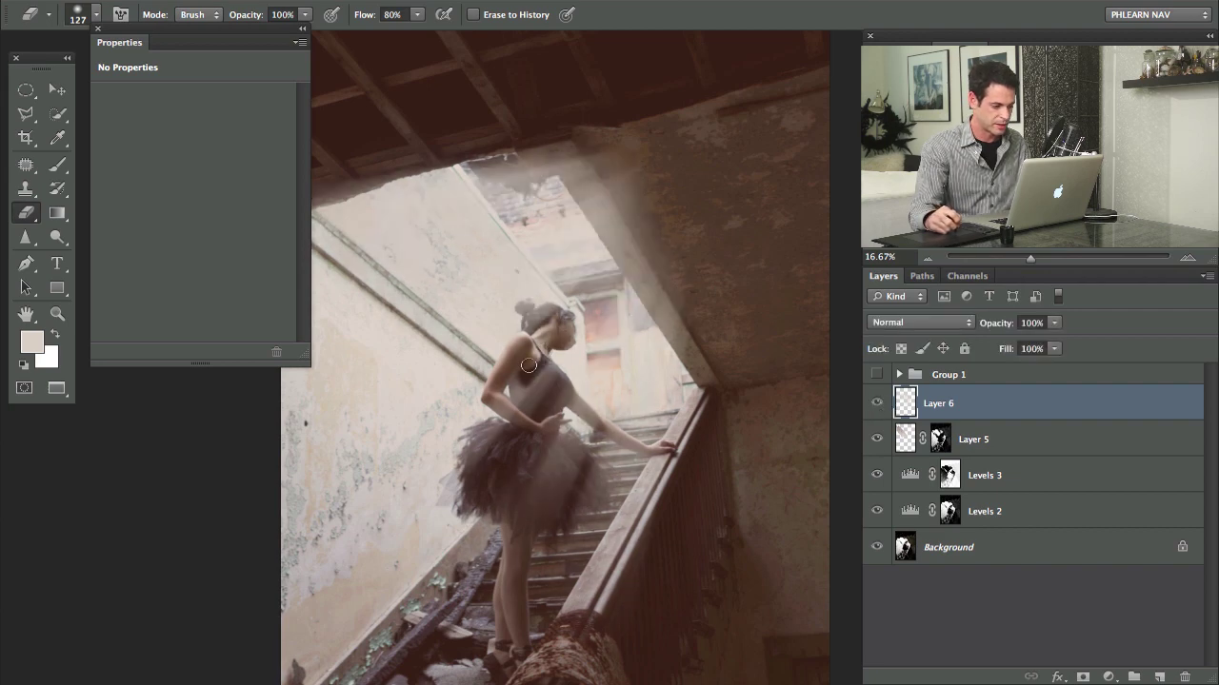
mouse_move(528, 364)
mouse_down()
mouse_move(538, 376)
mouse_move(524, 395)
mouse_move(547, 381)
mouse_move(547, 404)
mouse_up()
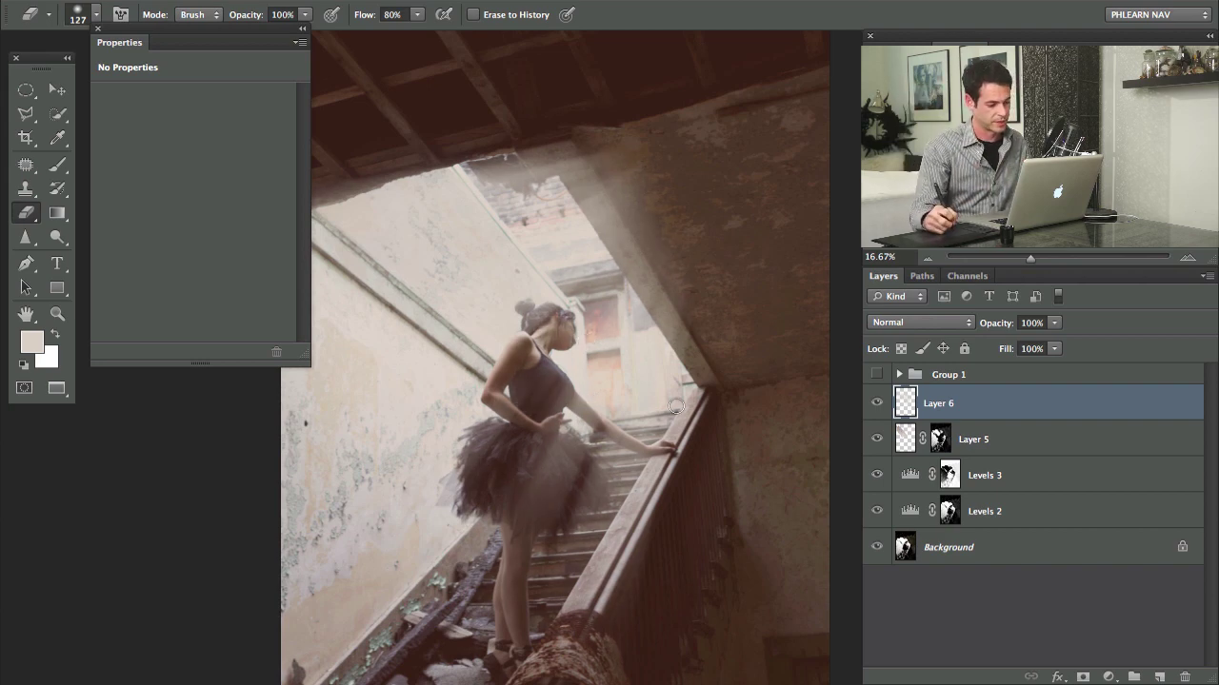
Step: Toggle the light rays for comparison and pan the view toward the ceiling above the window
click(878, 405)
click(878, 406)
click(878, 406)
click(877, 404)
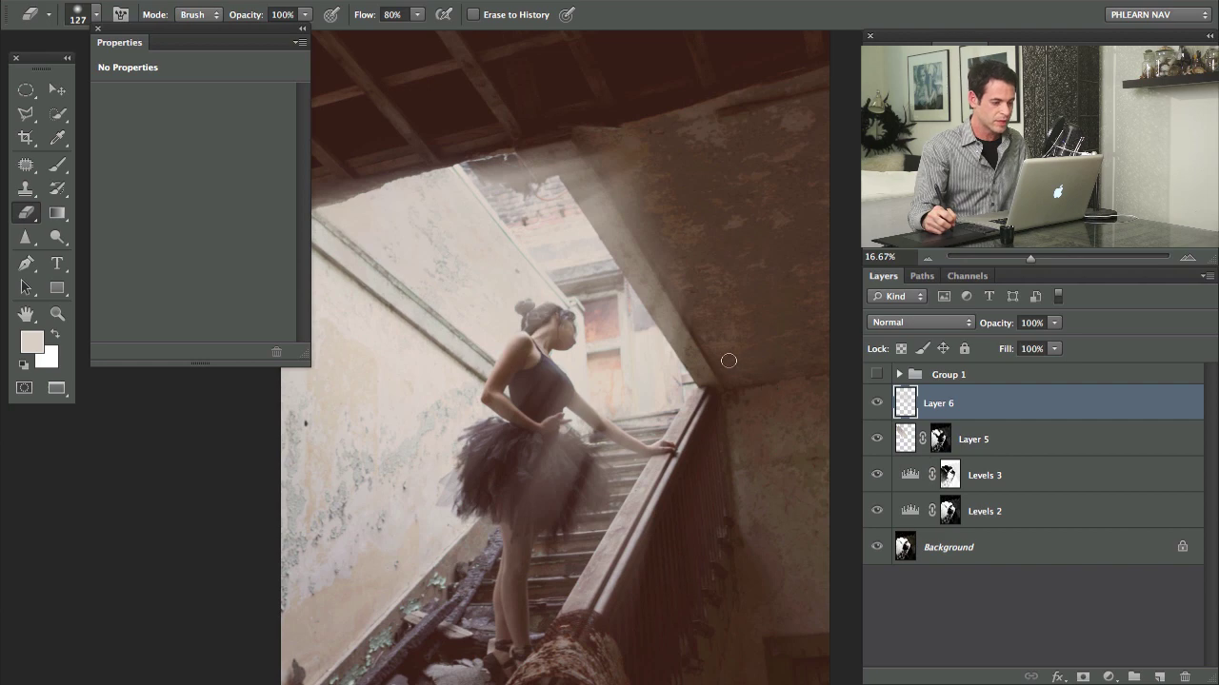
drag(679, 362, 707, 375)
key(l)
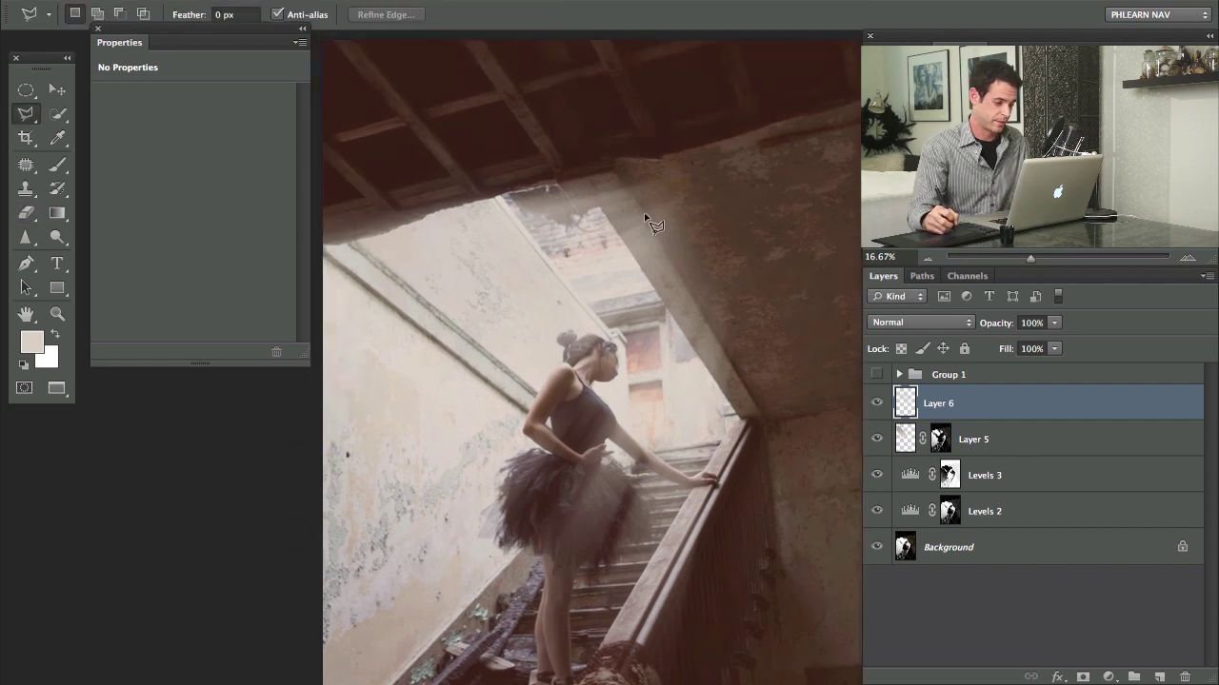
drag(604, 250, 743, 333)
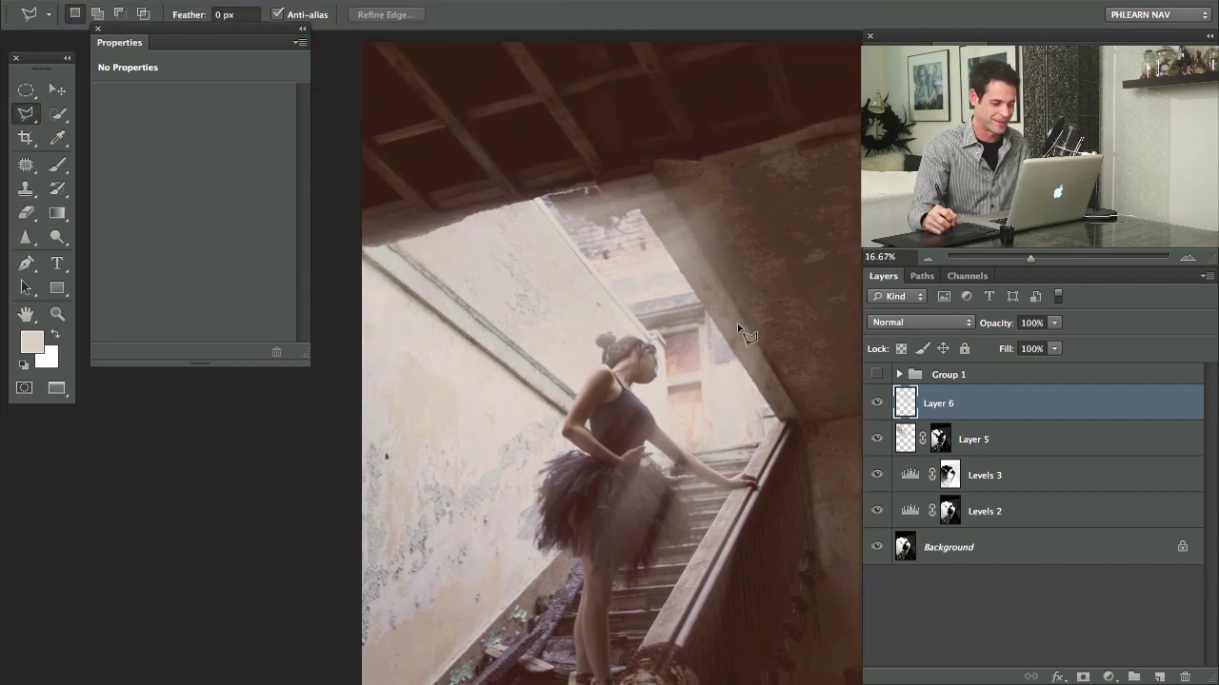
Step: Trace a polygonal lasso along the ceiling edge, across the beams and down the right wall to the railing
click(619, 183)
click(613, 180)
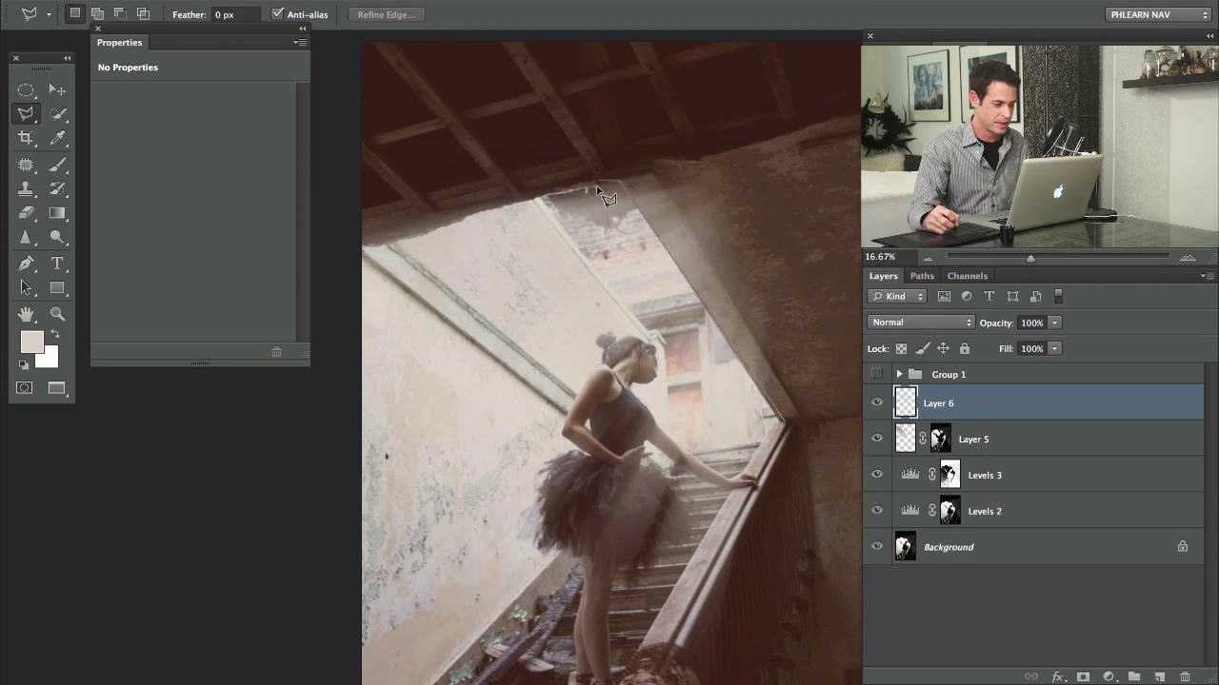
click(529, 200)
click(473, 225)
click(415, 243)
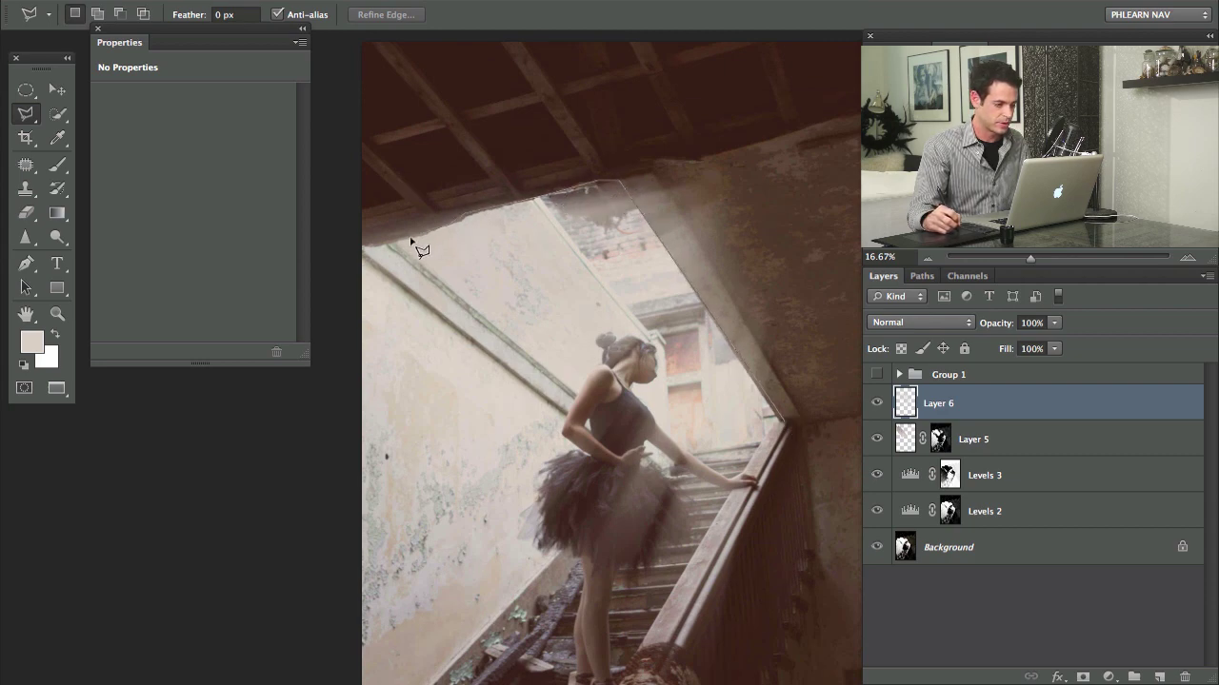
click(355, 246)
click(359, 205)
click(552, 93)
click(716, 121)
click(807, 220)
click(829, 362)
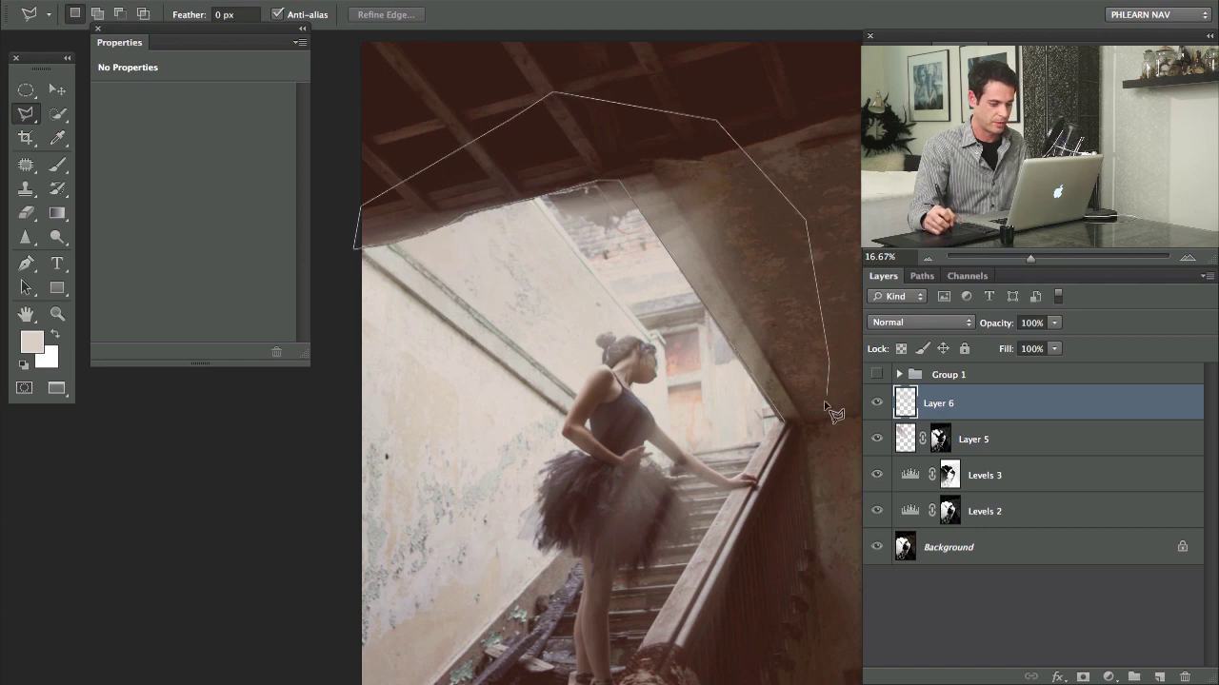
double_click(805, 438)
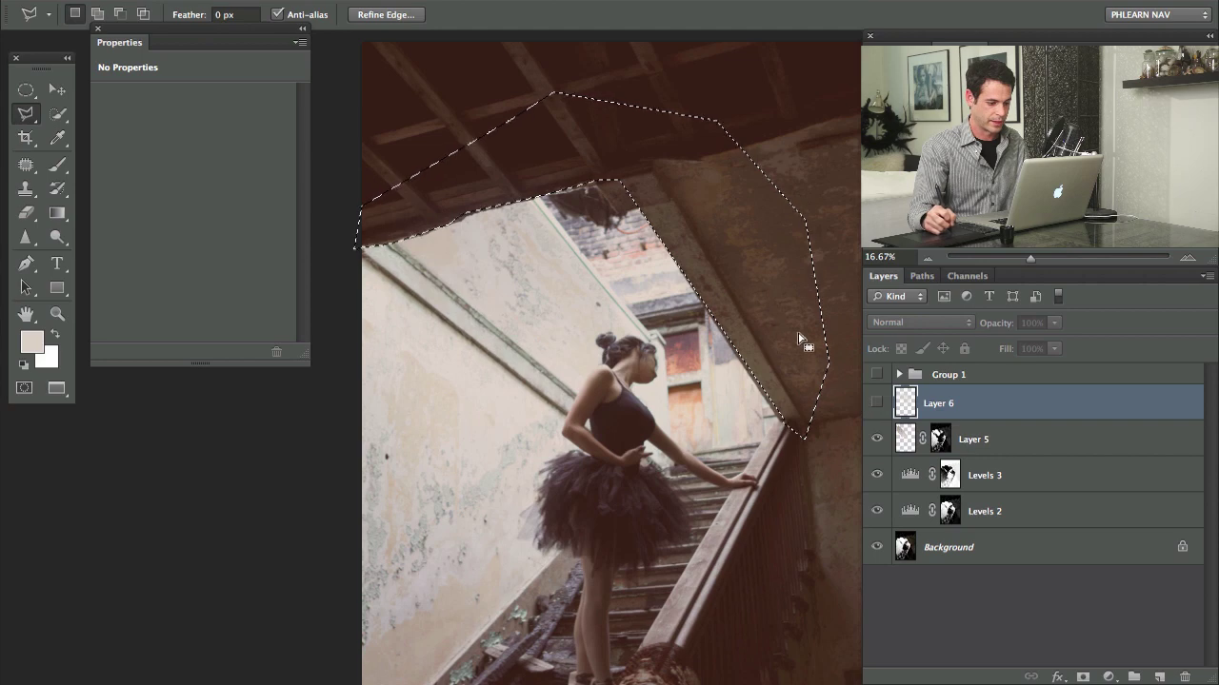
Step: Give Layer 6 an inverted mask from the selection and paint black along the window's top edge
click(1083, 677)
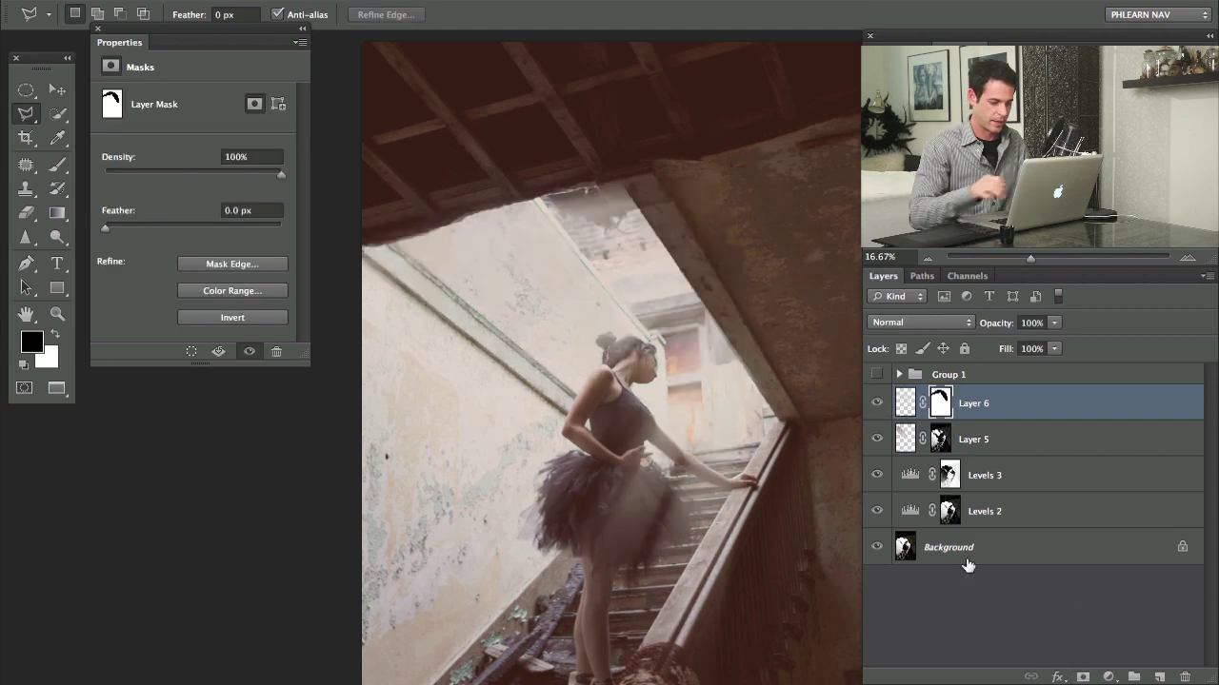
key(ctrl+i)
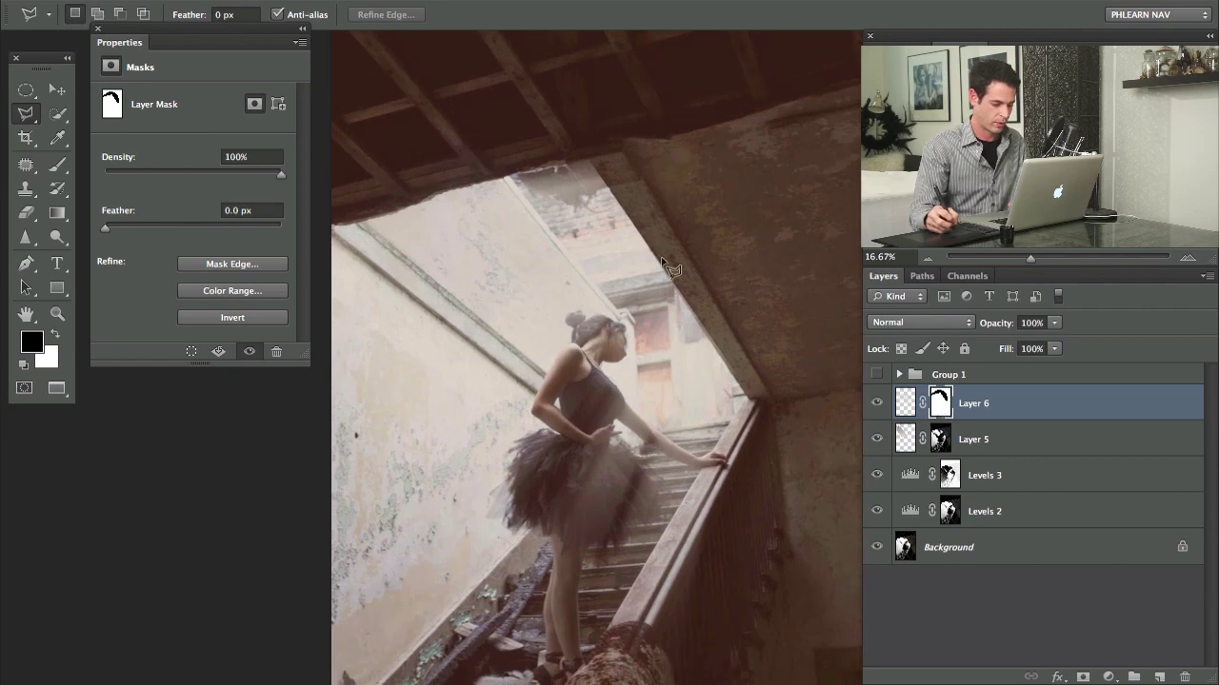
key(b)
key(x)
key(x)
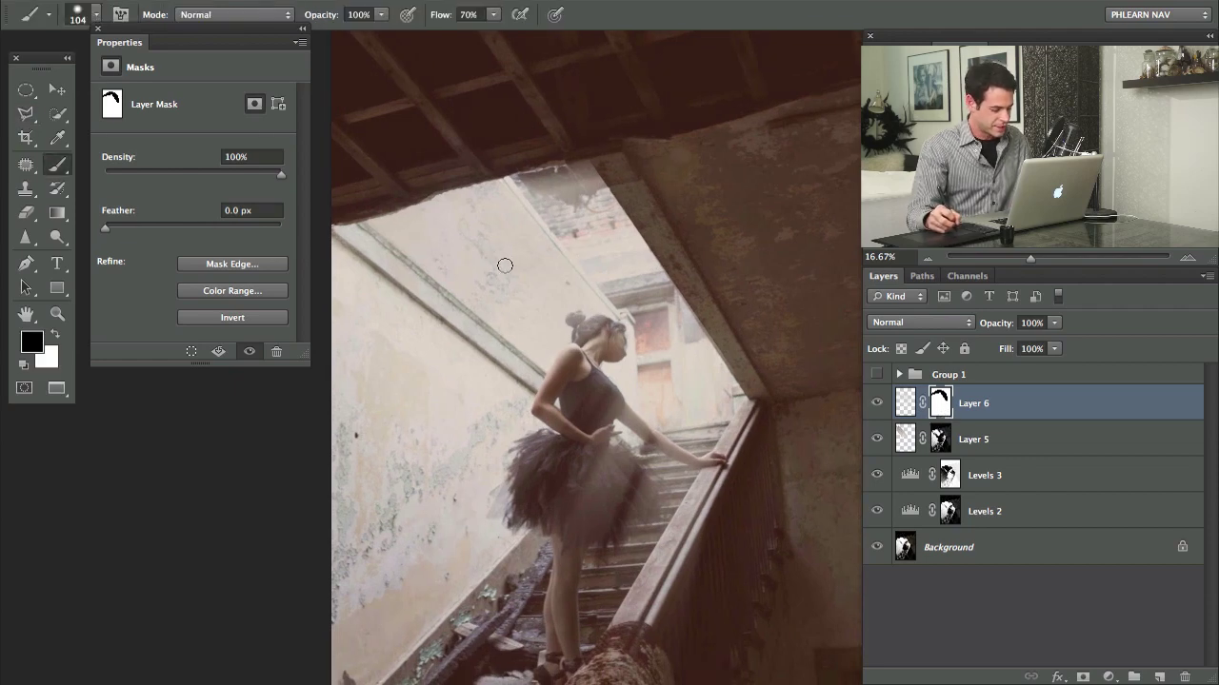
mouse_move(542, 169)
mouse_down()
mouse_move(554, 196)
mouse_move(585, 192)
mouse_move(585, 174)
mouse_move(611, 186)
mouse_move(582, 190)
mouse_move(579, 172)
mouse_move(608, 163)
mouse_up()
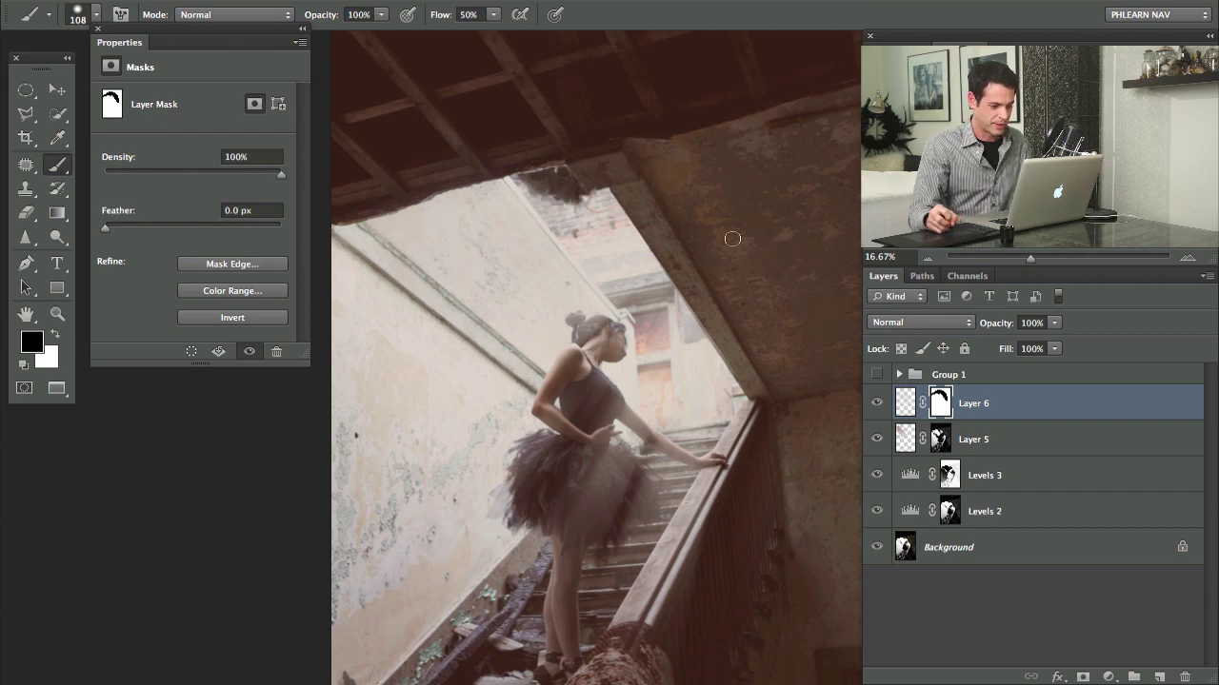
click(874, 406)
click(874, 405)
click(874, 406)
click(874, 405)
click(874, 406)
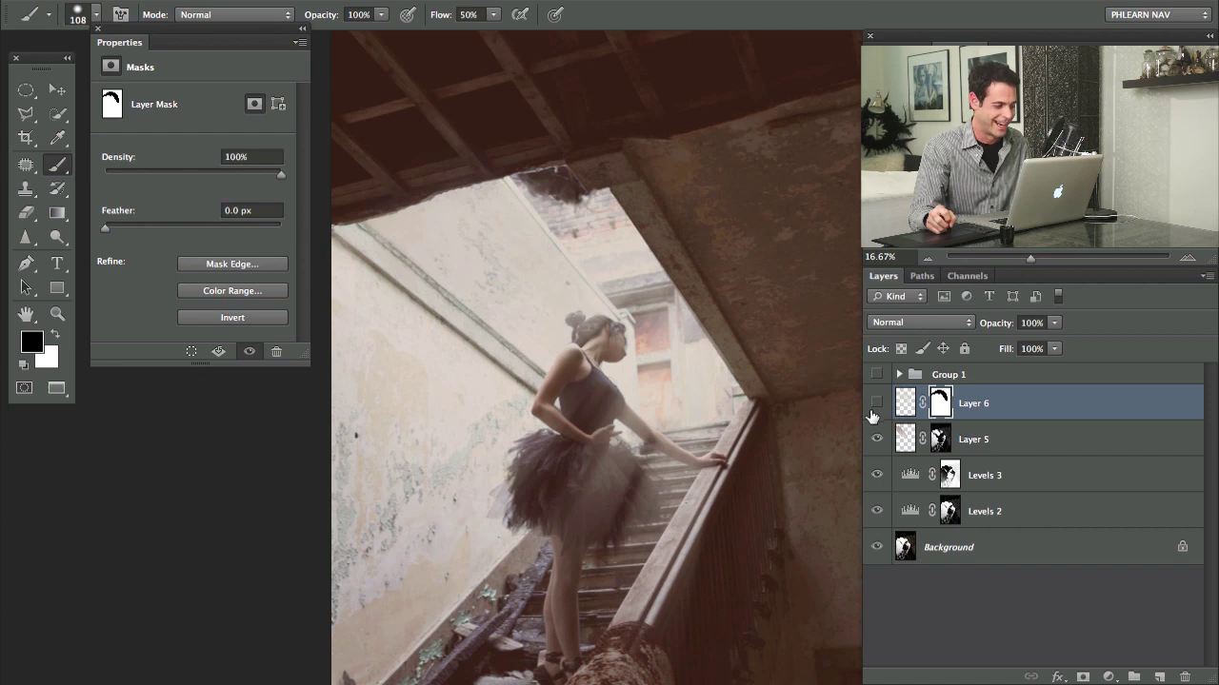
click(874, 406)
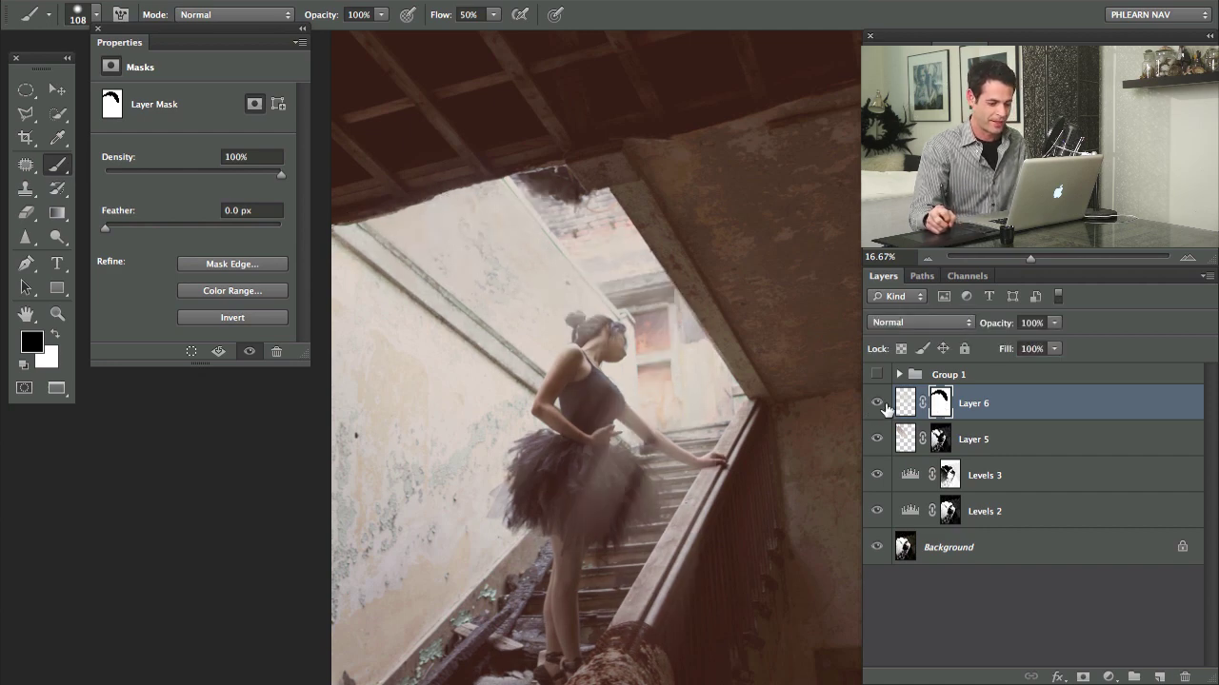
Step: Reapply the filter to Layer 6's mask at a 1.7-pixel radius and compare with the layer toggled
key(ctrl+alt+f)
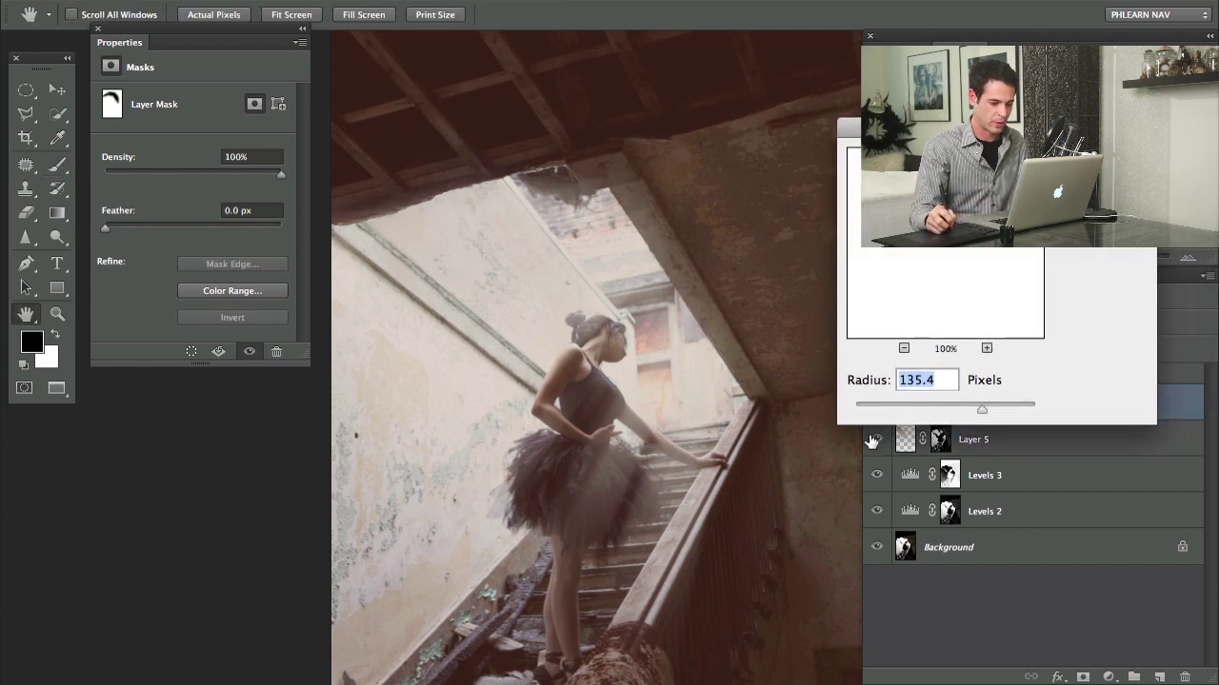
drag(981, 407, 930, 406)
key(Return)
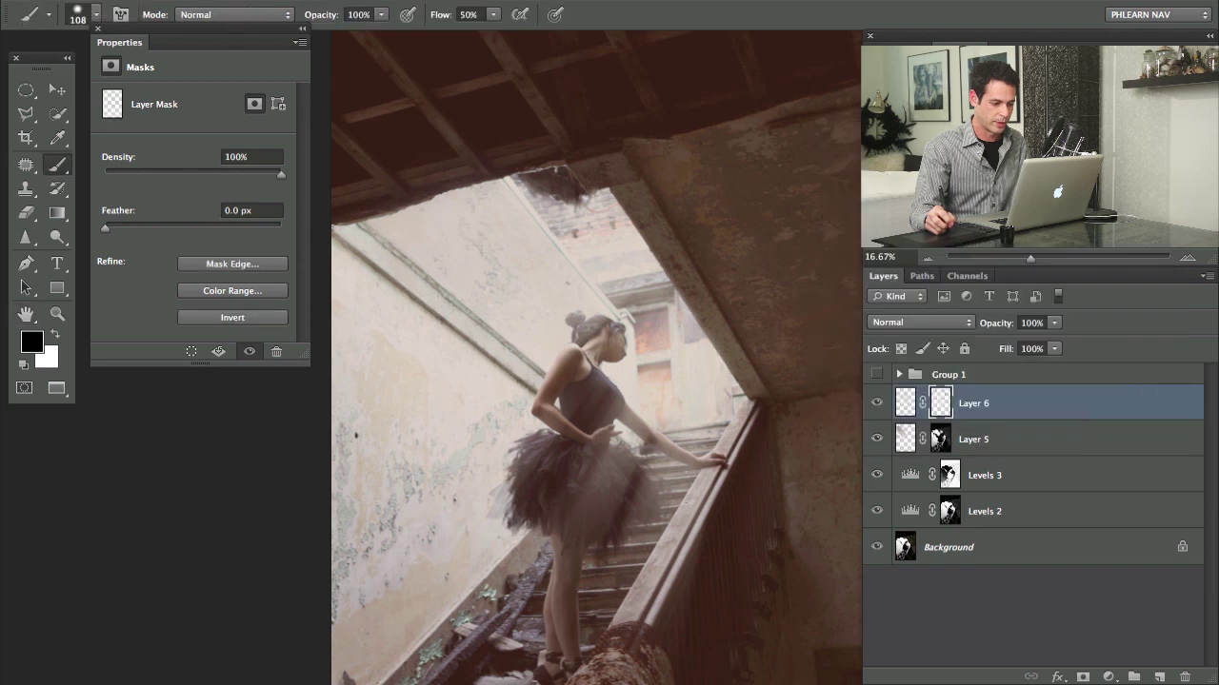
click(877, 404)
click(877, 403)
click(877, 404)
click(877, 404)
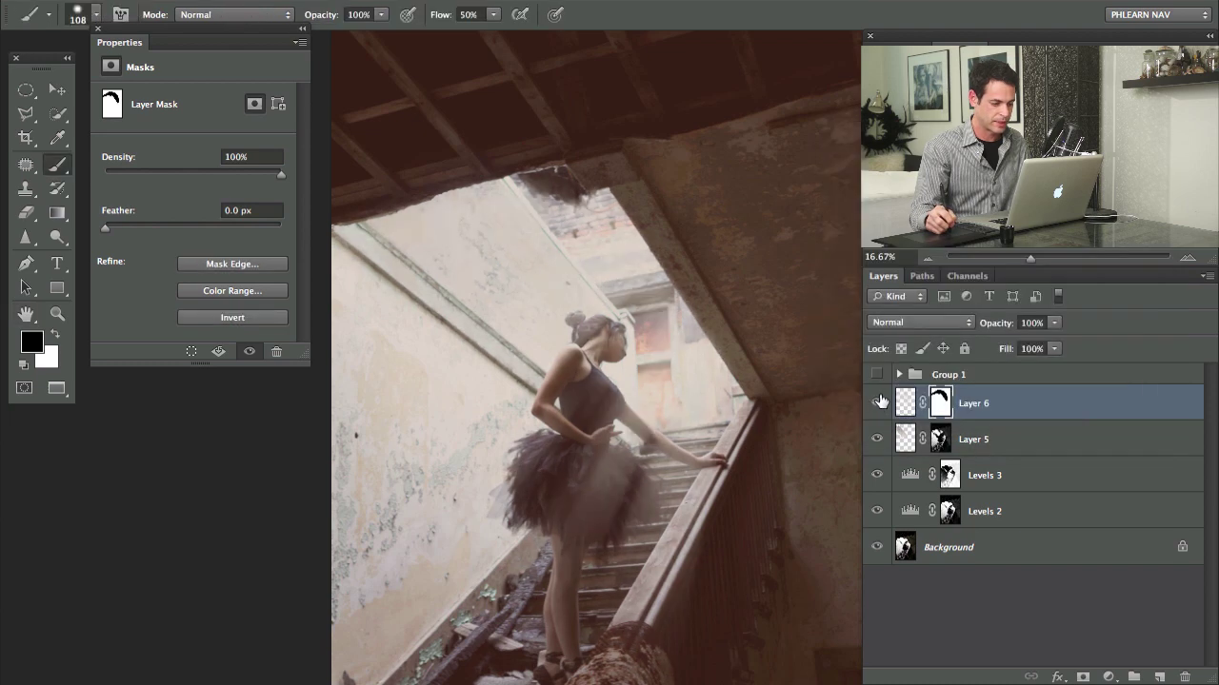
click(876, 403)
click(877, 404)
Step: Lower Layer 6's opacity to 76% and zoom out to view the whole photo
drag(584, 445, 603, 339)
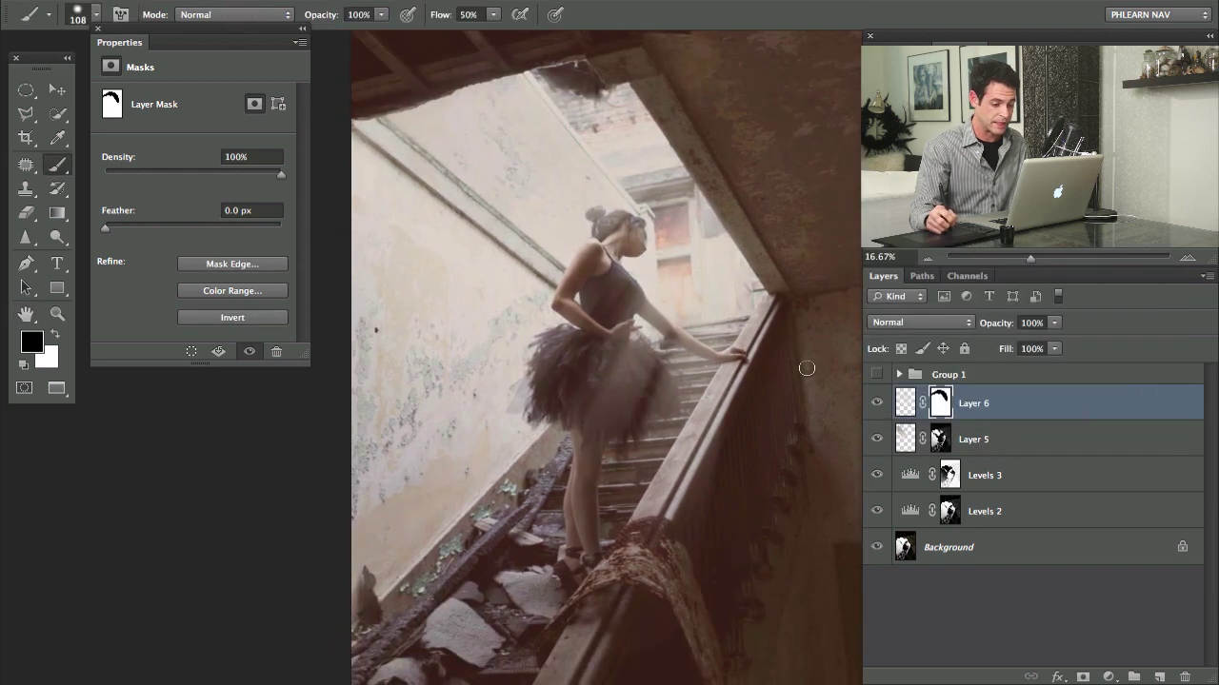
click(877, 404)
click(877, 404)
drag(997, 326, 975, 330)
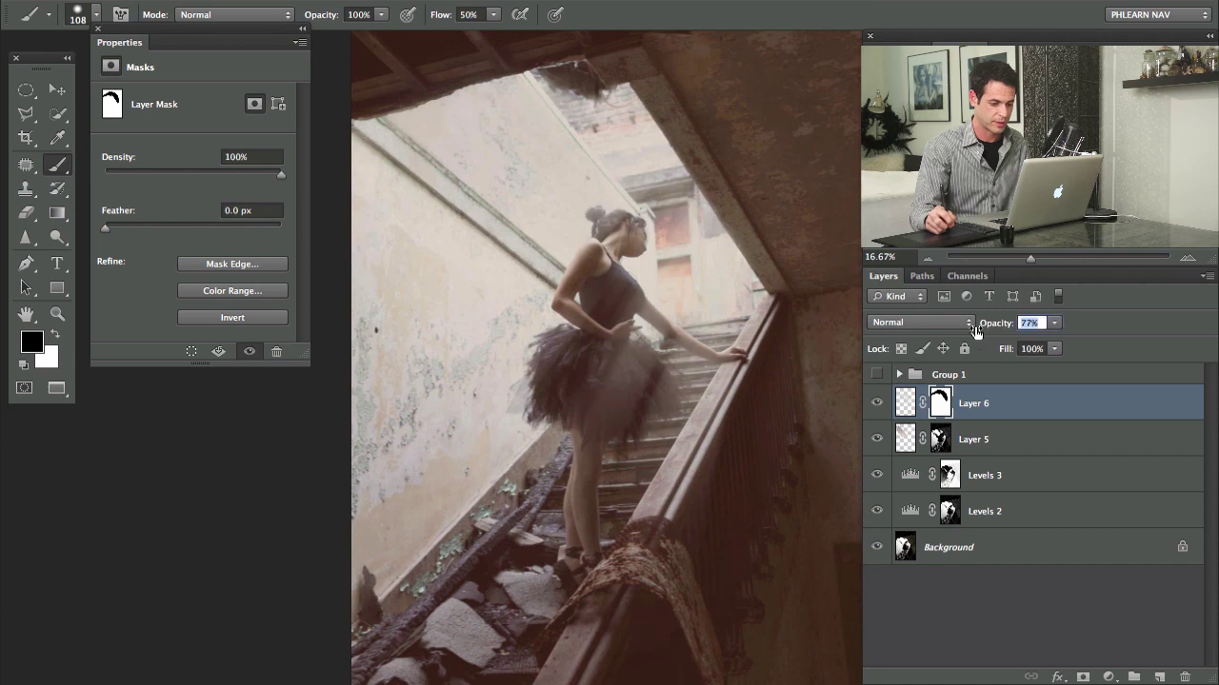
drag(681, 360, 602, 343)
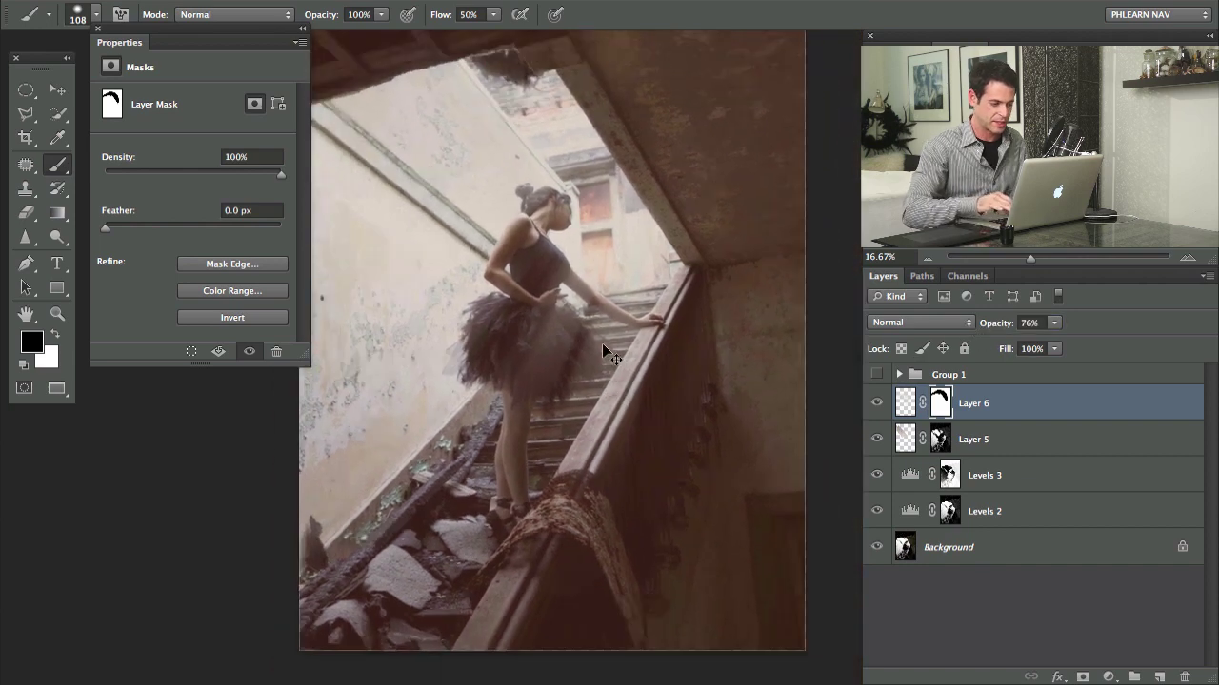
key(ctrl+minus)
drag(705, 372, 673, 346)
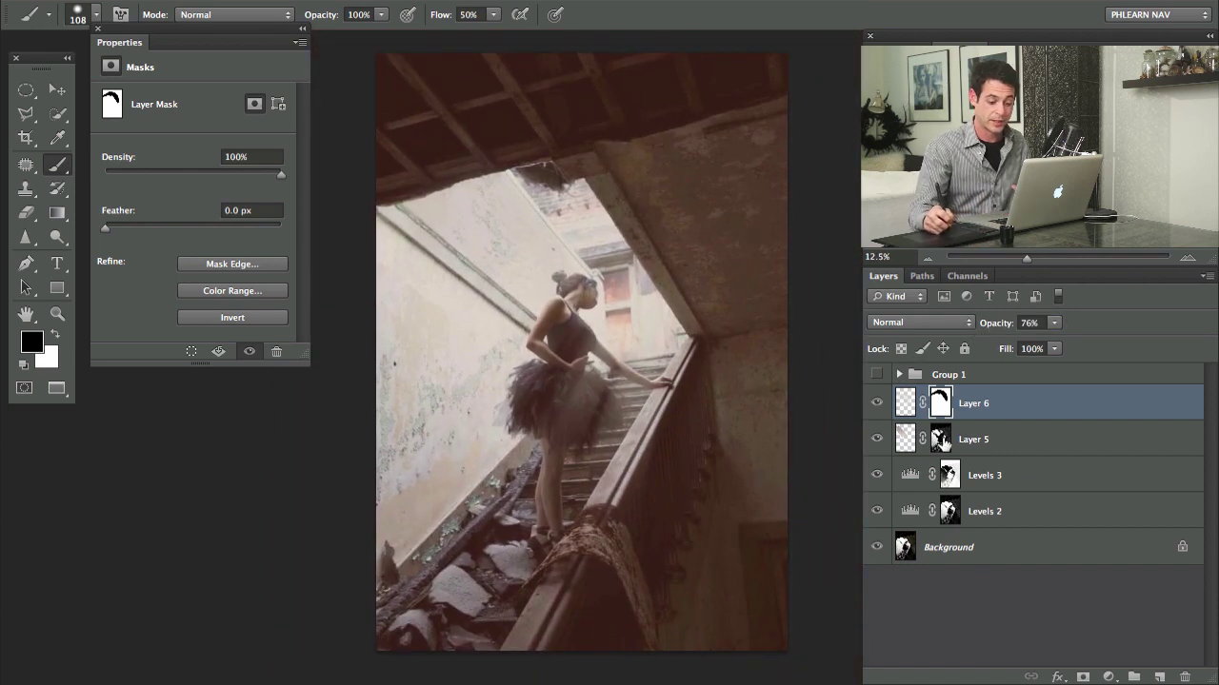
Step: Add a Levels adjustment layer, lifting the Blue shadows and pulling down the Blue highlights
click(1108, 677)
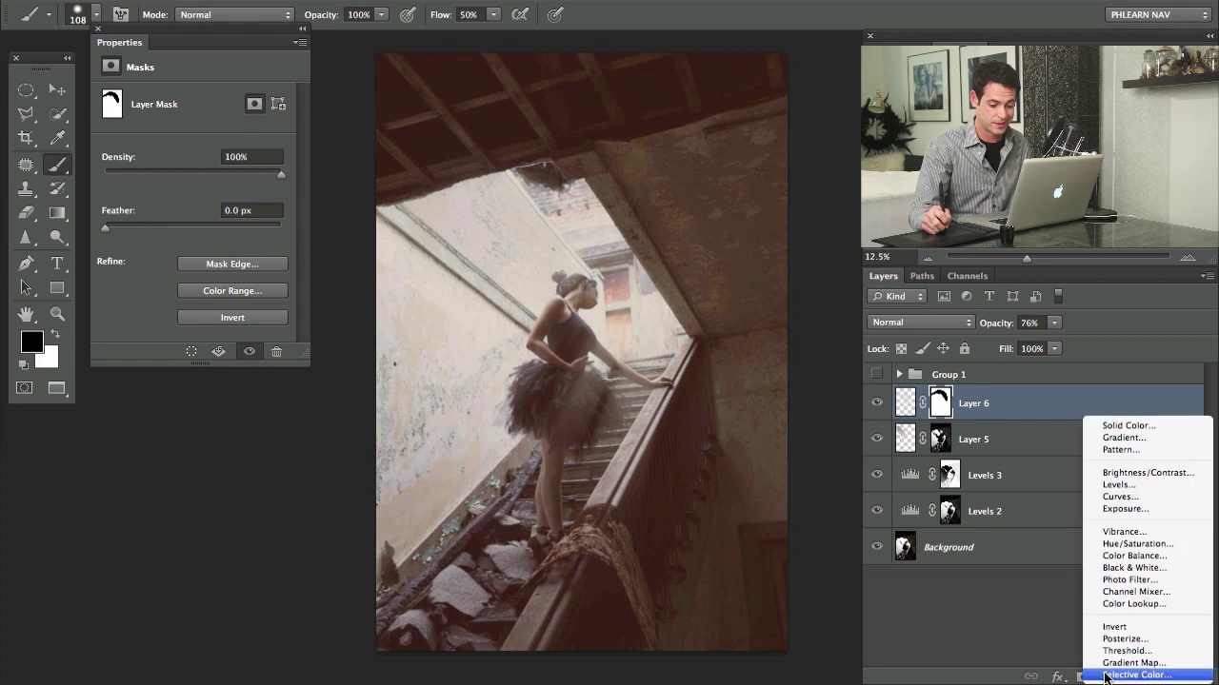
click(1132, 487)
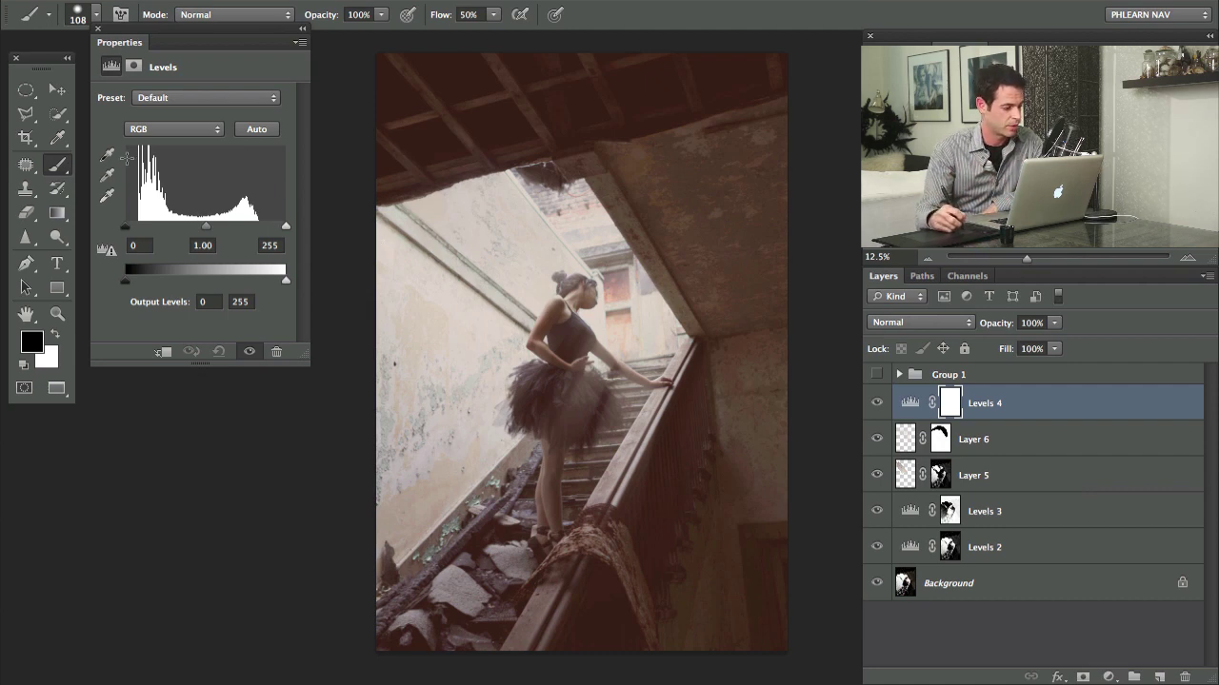
click(176, 130)
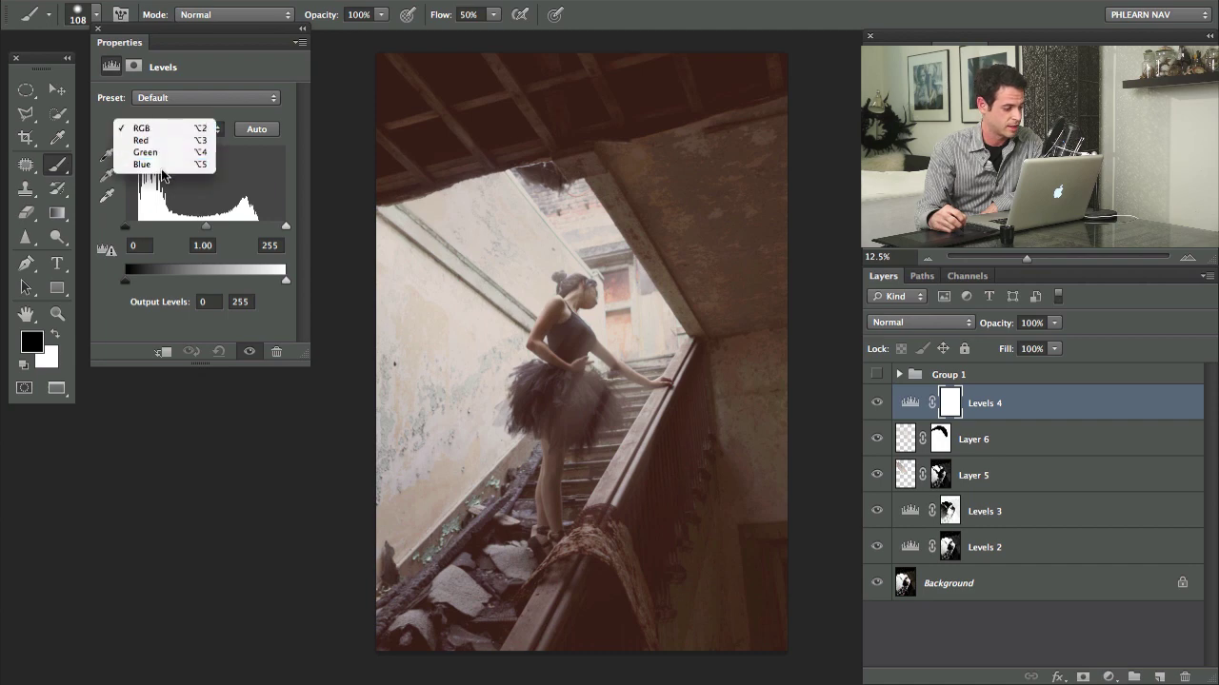
click(163, 163)
drag(122, 289, 140, 286)
drag(285, 287, 269, 285)
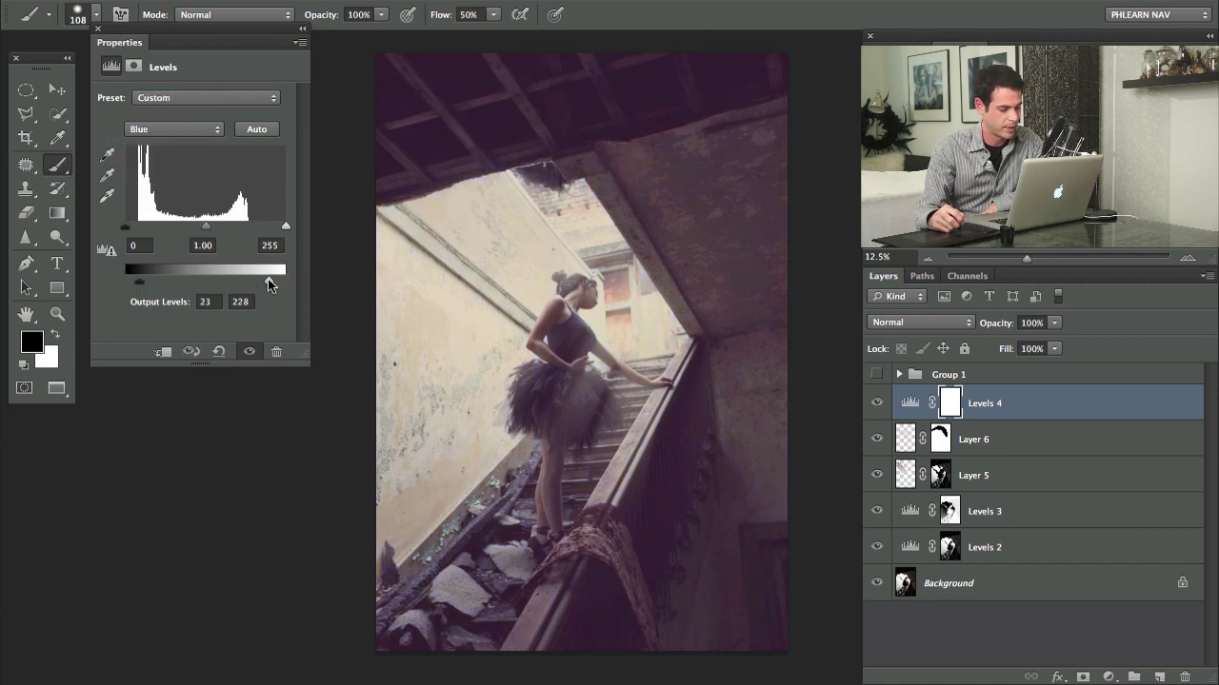
Step: Lift the Green shadows slightly and darken the Red midtones to 0.92 for a cyan cast
click(179, 131)
click(153, 114)
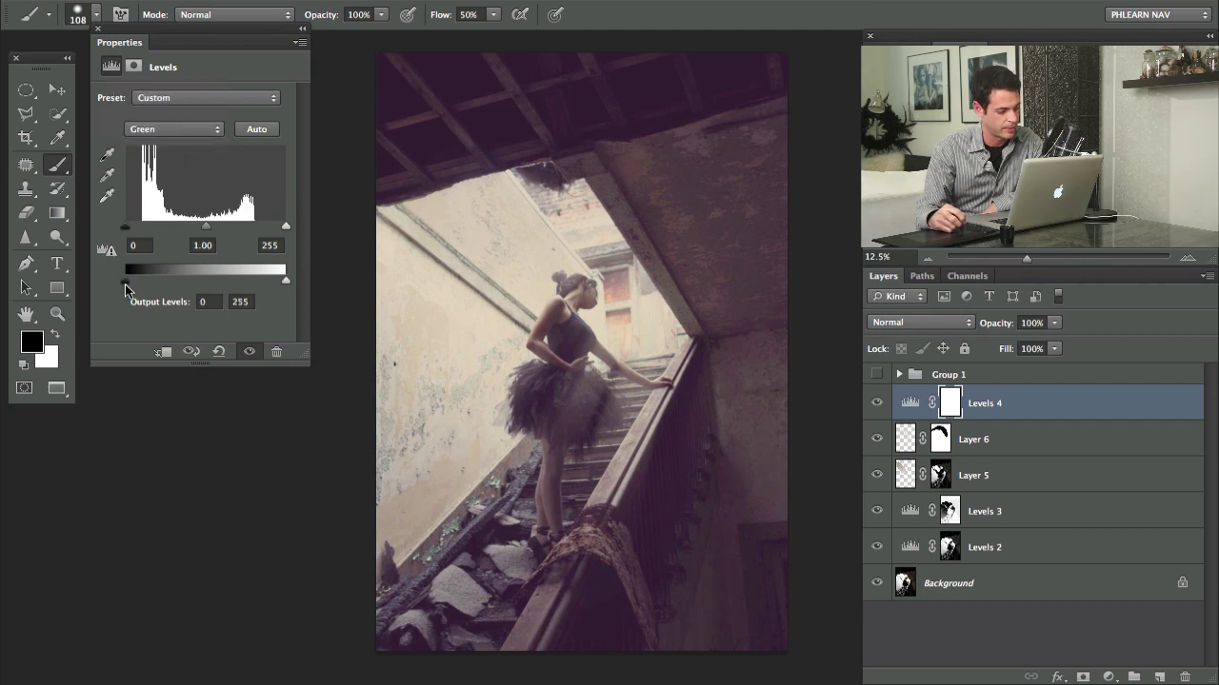
drag(125, 286, 131, 284)
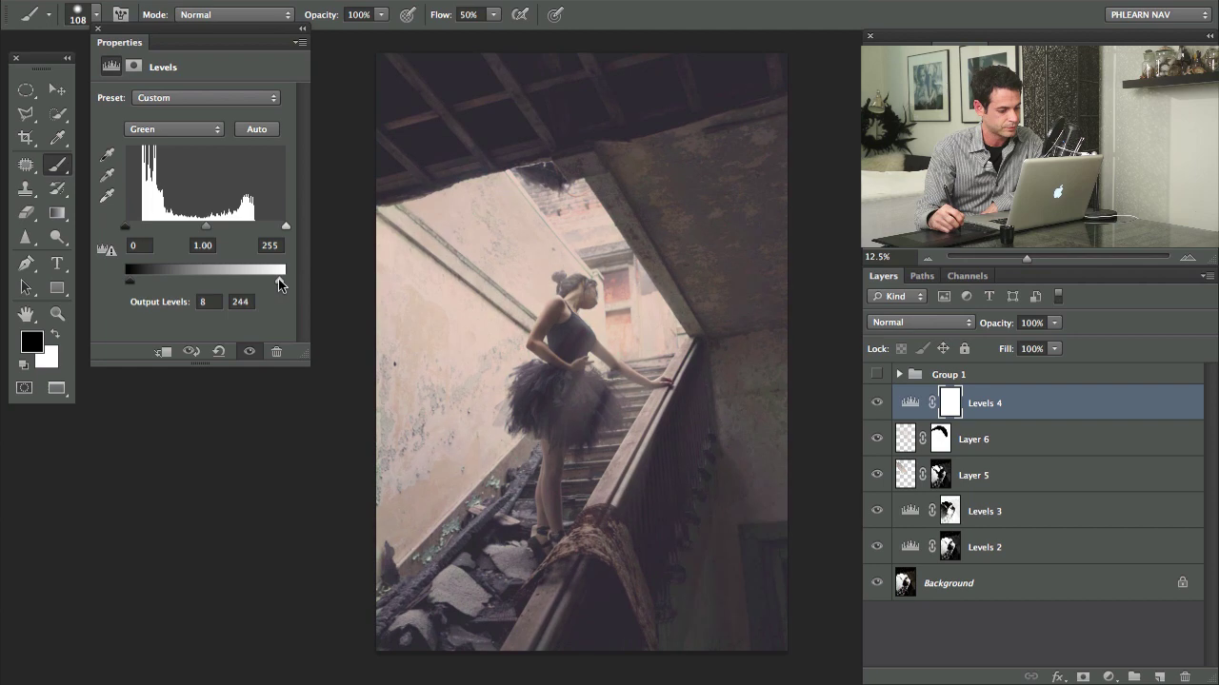
click(185, 129)
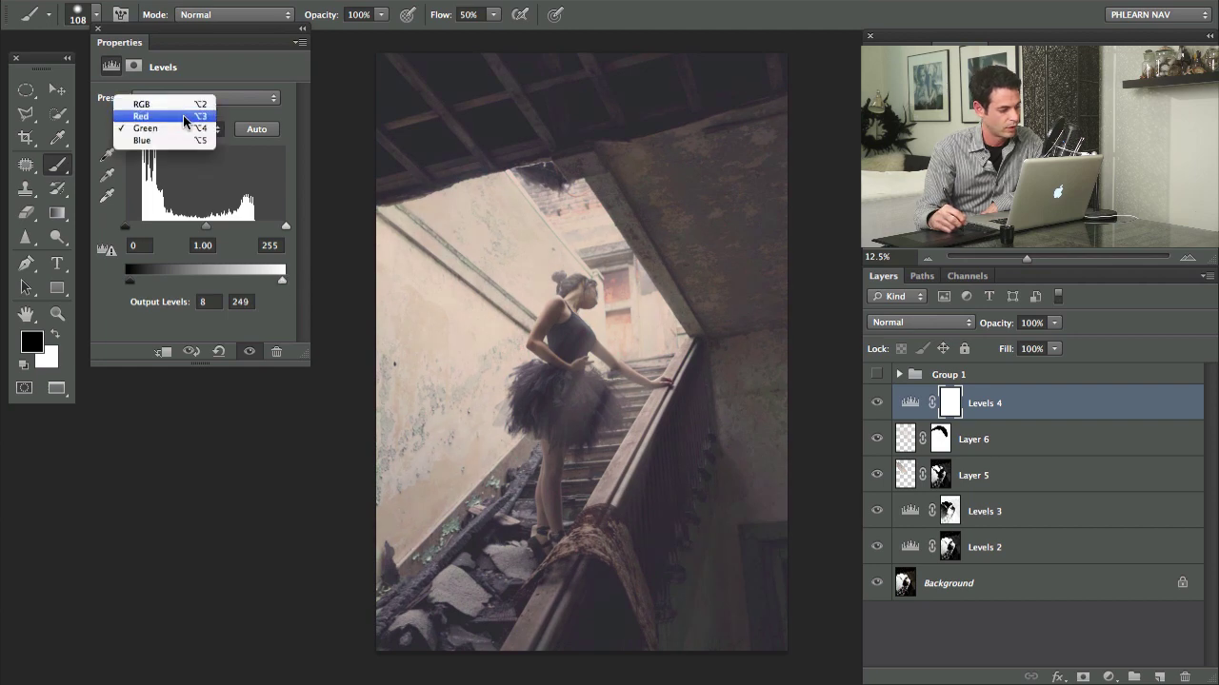
click(181, 113)
drag(125, 282, 128, 289)
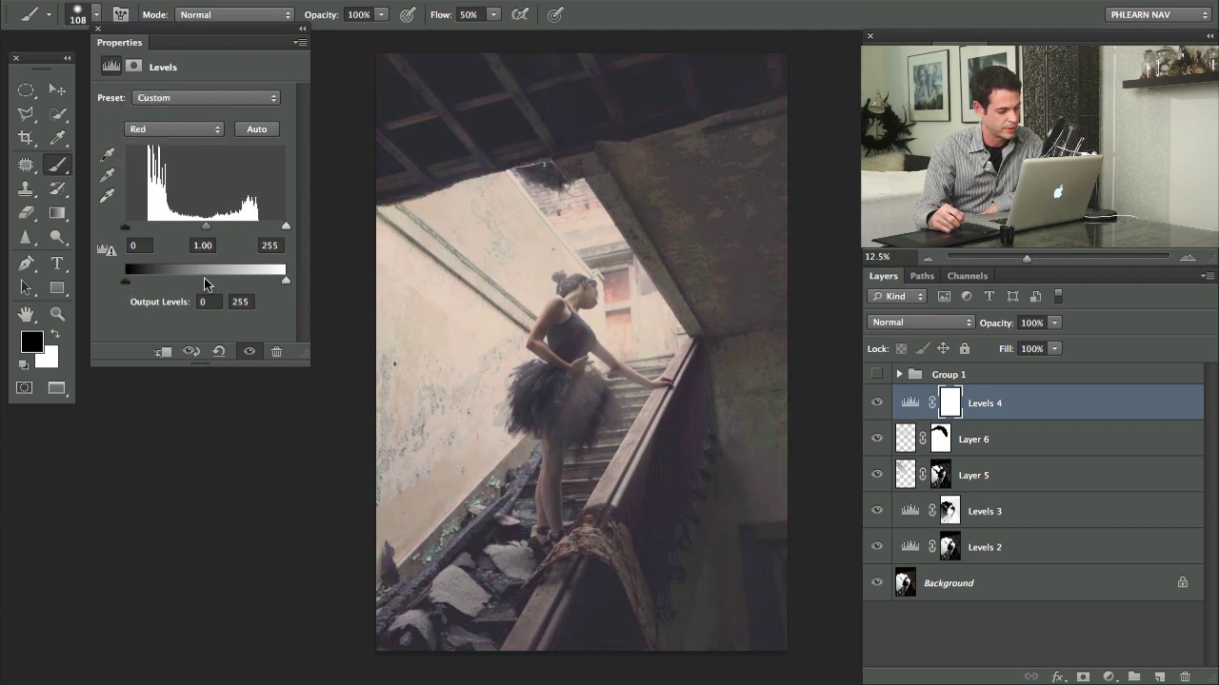
mouse_move(286, 282)
mouse_down()
mouse_move(272, 284)
mouse_move(288, 285)
mouse_up()
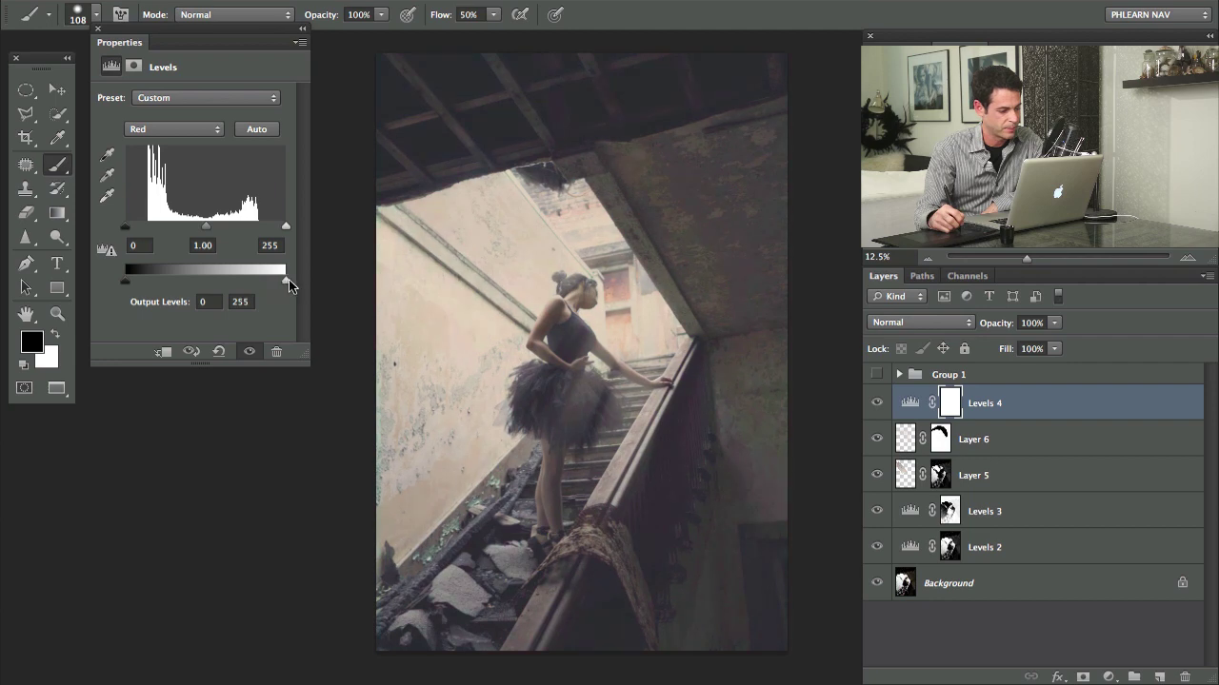
drag(205, 228, 210, 233)
Step: Lower Levels 4 opacity to 57%, toggling its visibility to compare the grade
click(877, 403)
click(877, 403)
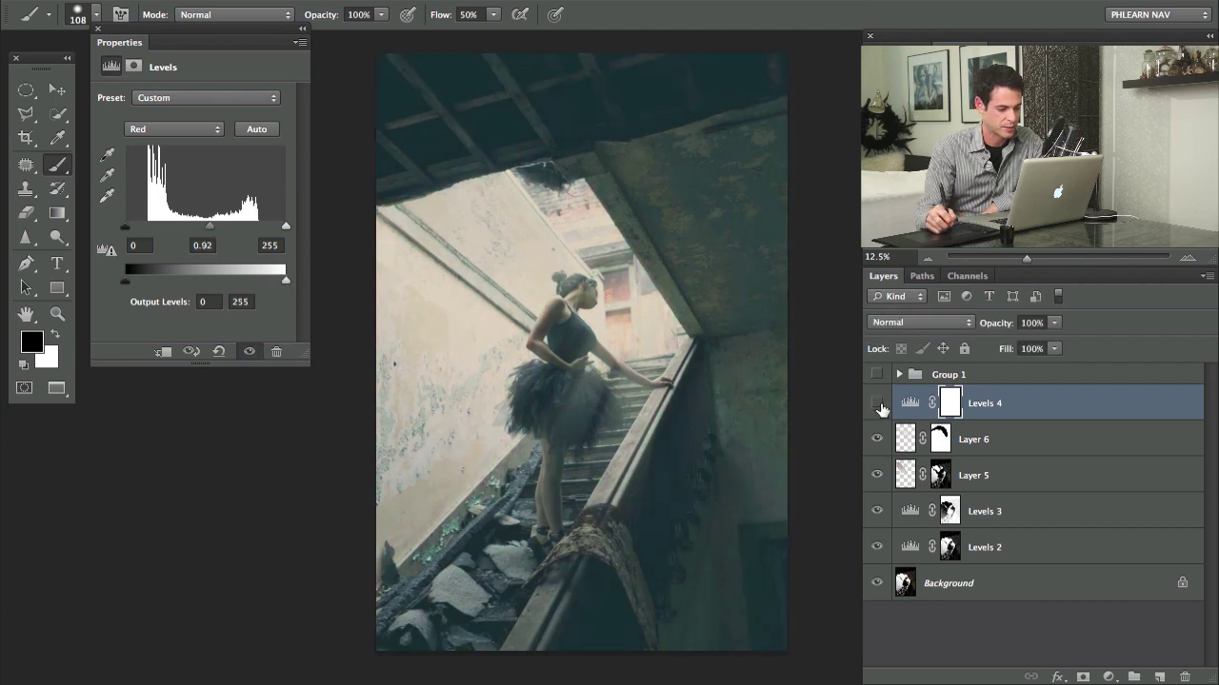
drag(993, 329, 959, 340)
click(886, 407)
click(885, 407)
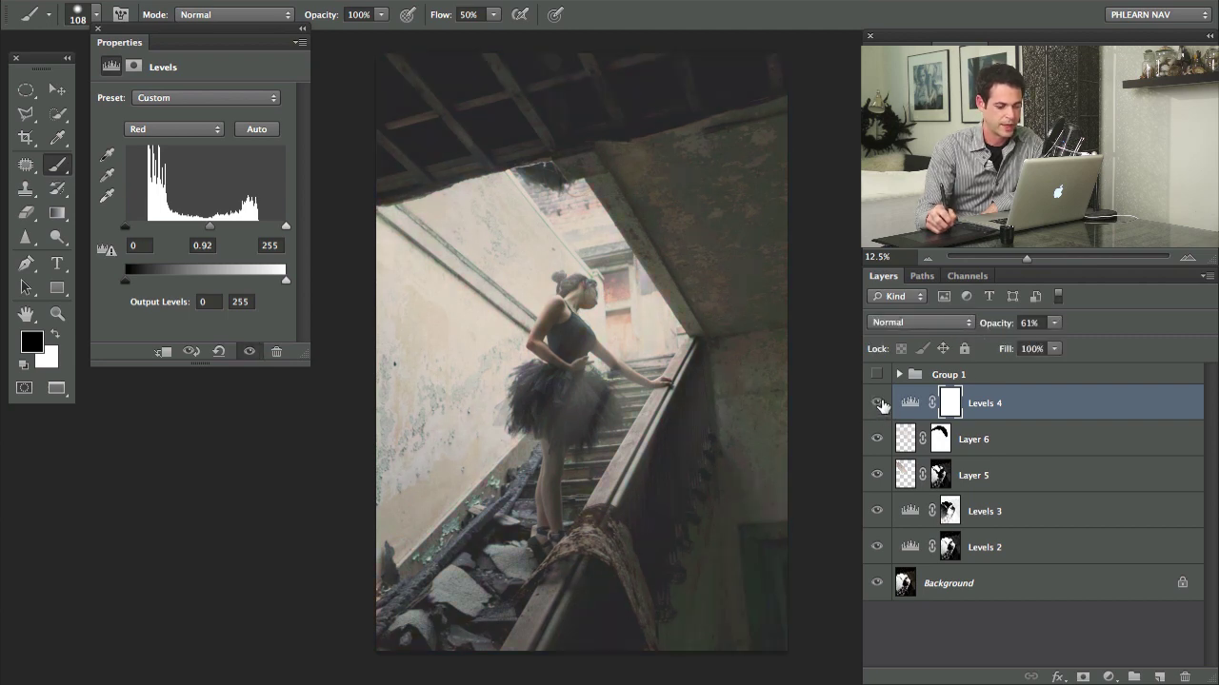
click(885, 408)
click(885, 408)
drag(995, 328, 990, 330)
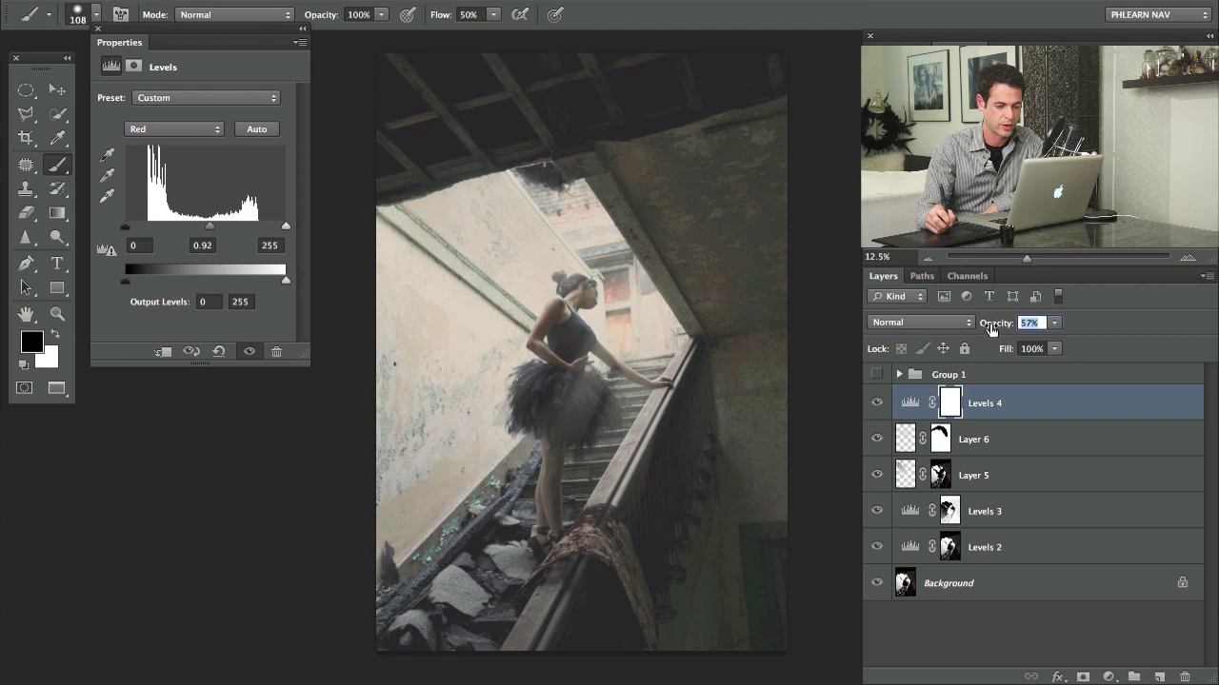
click(877, 403)
click(877, 404)
click(877, 404)
click(877, 404)
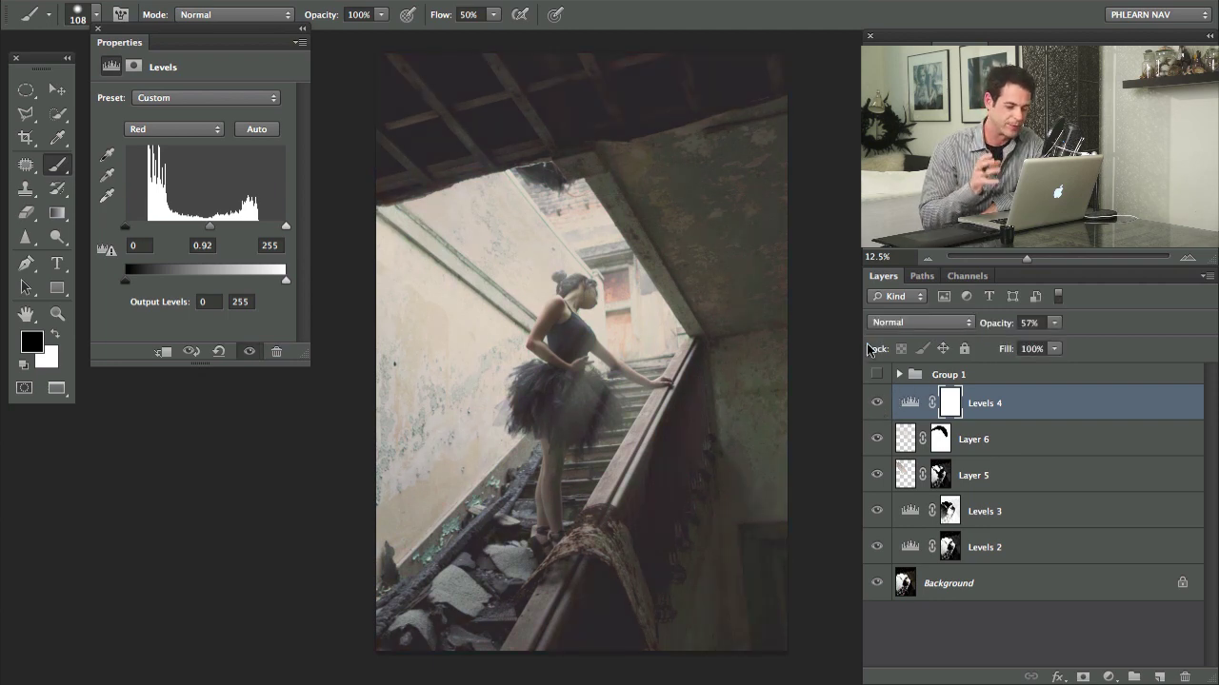
click(877, 404)
click(877, 404)
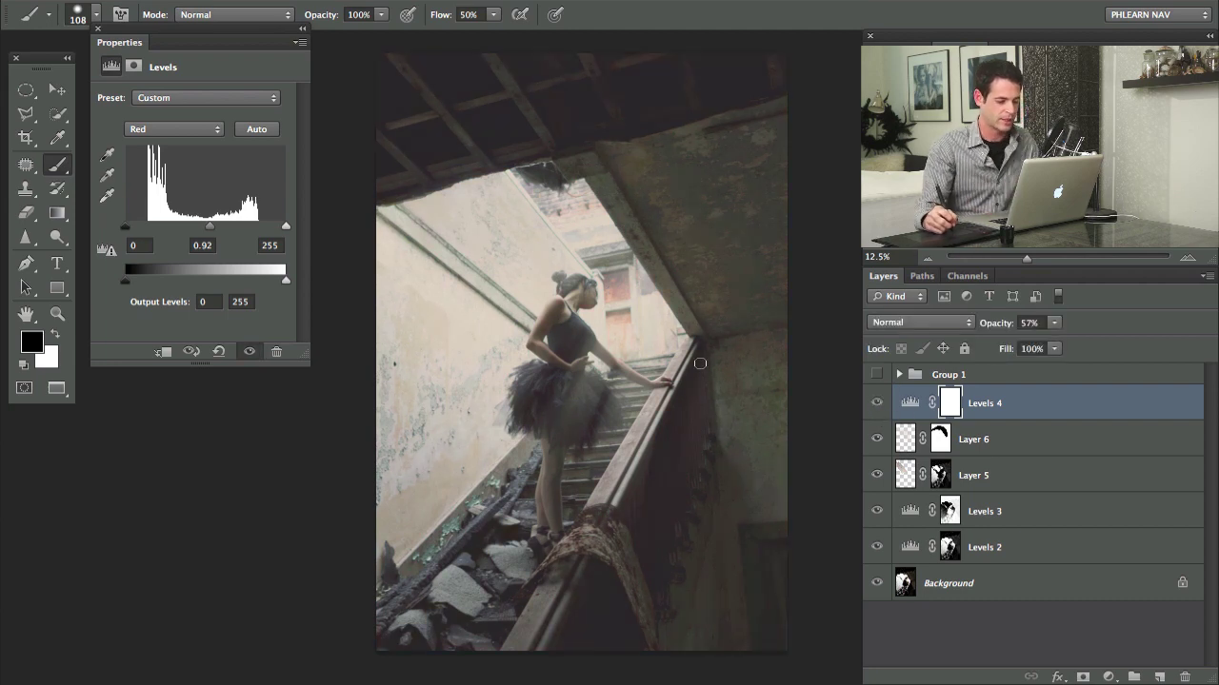
drag(735, 411, 688, 395)
Step: Group Levels 2–4 and Layers 5–6 into Group 2, toggling it on and off for before/after
shift+click(1012, 551)
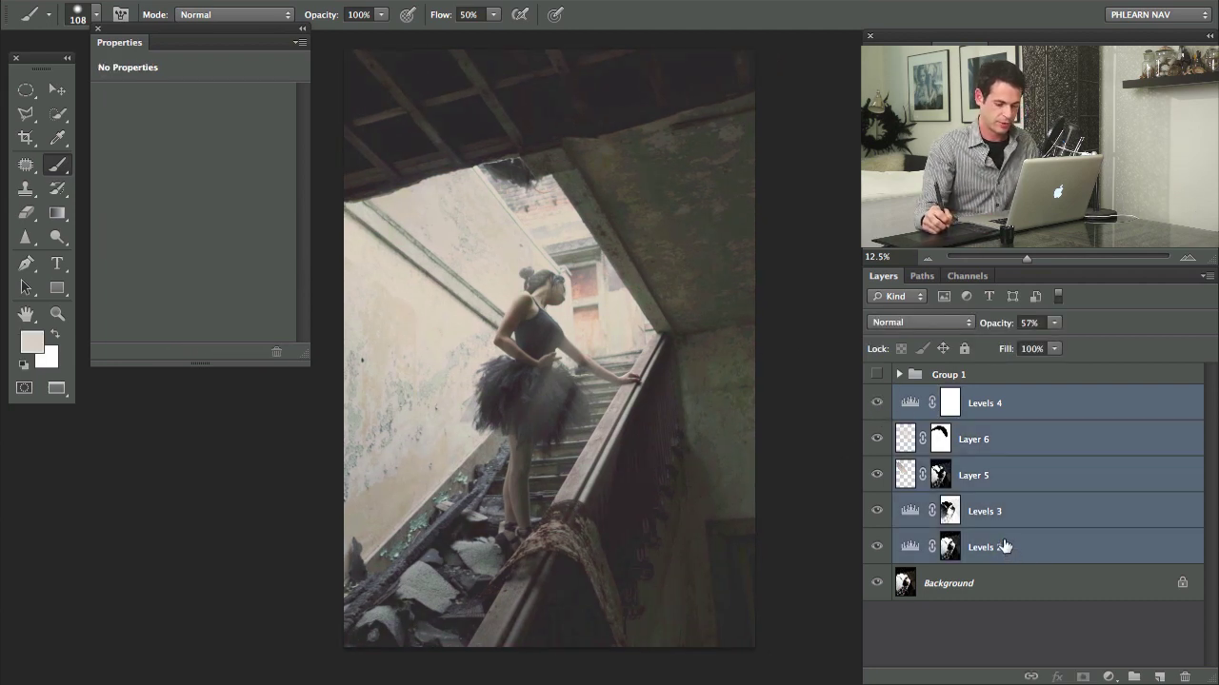
key(ctrl+g)
click(877, 396)
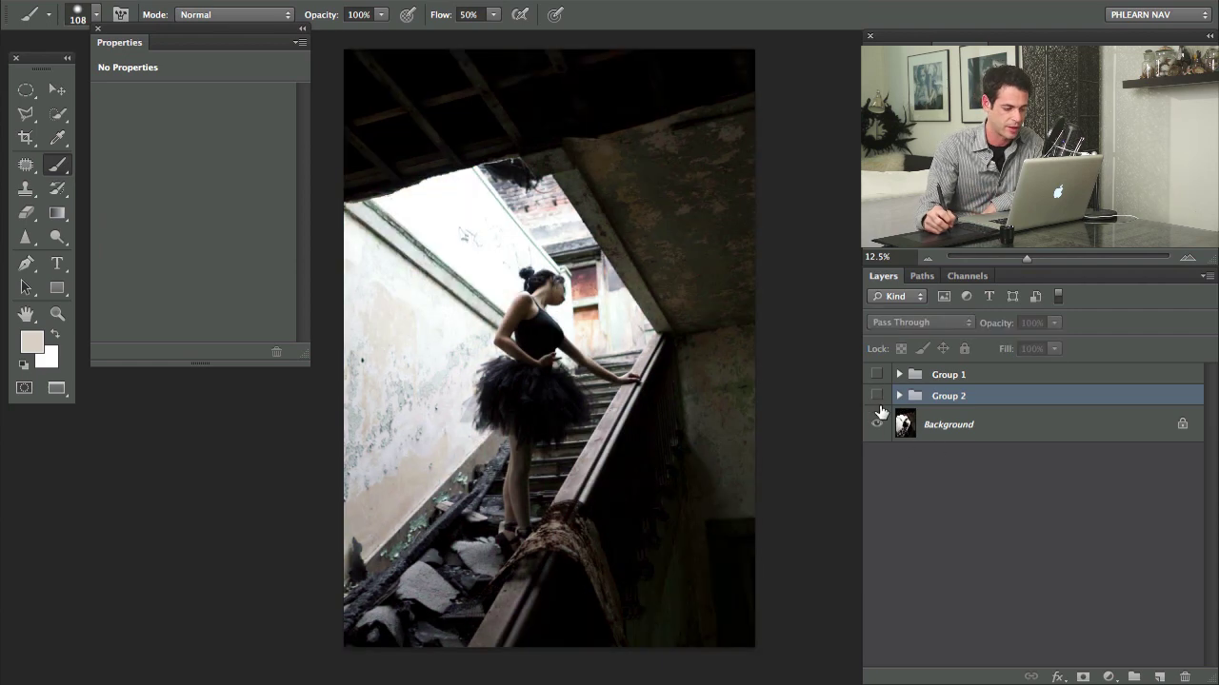
click(877, 397)
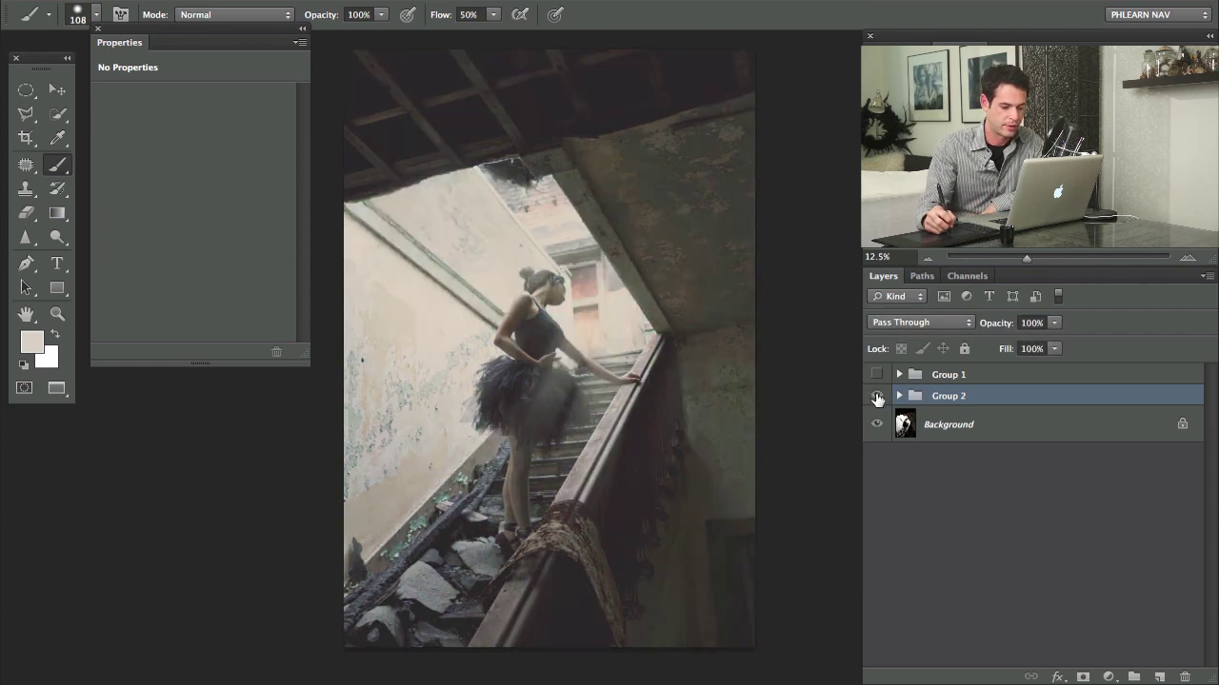
click(875, 400)
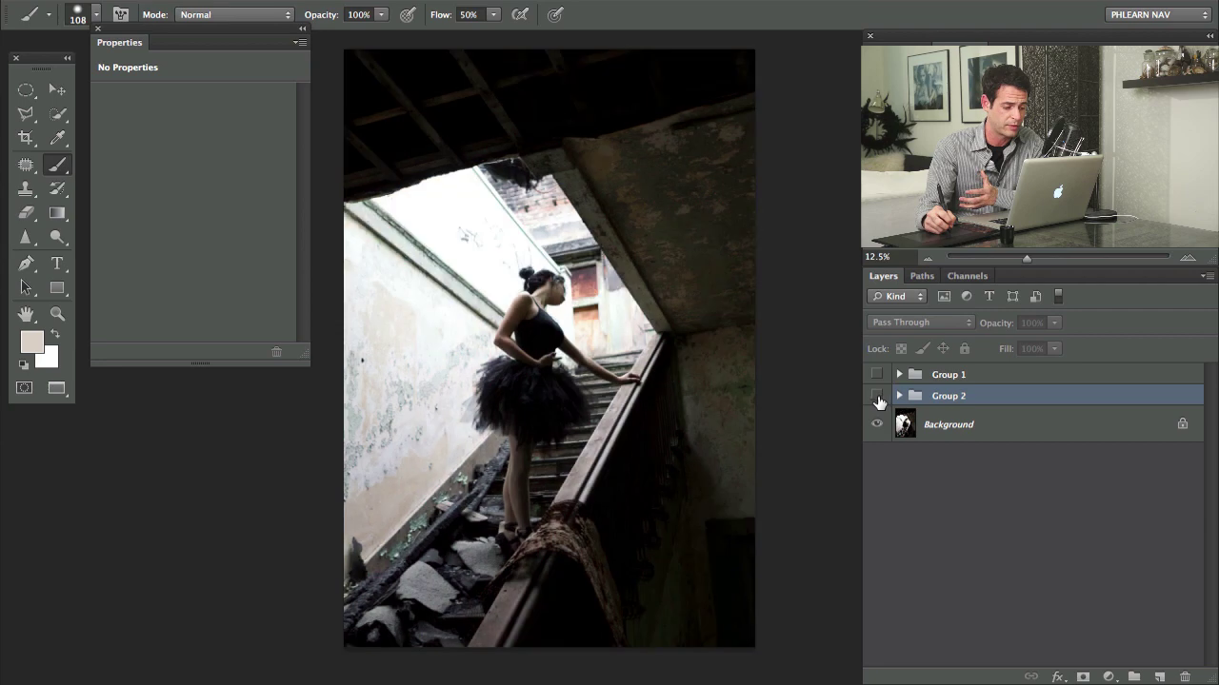
click(874, 400)
click(874, 402)
click(876, 398)
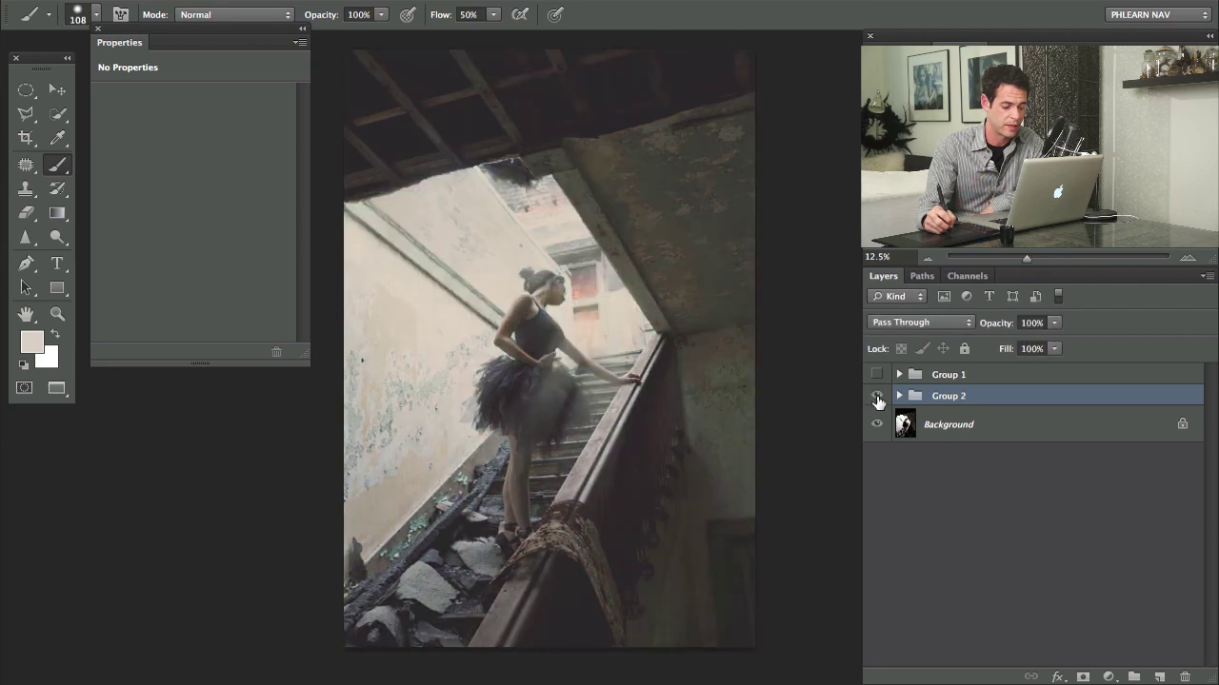
click(876, 398)
click(877, 401)
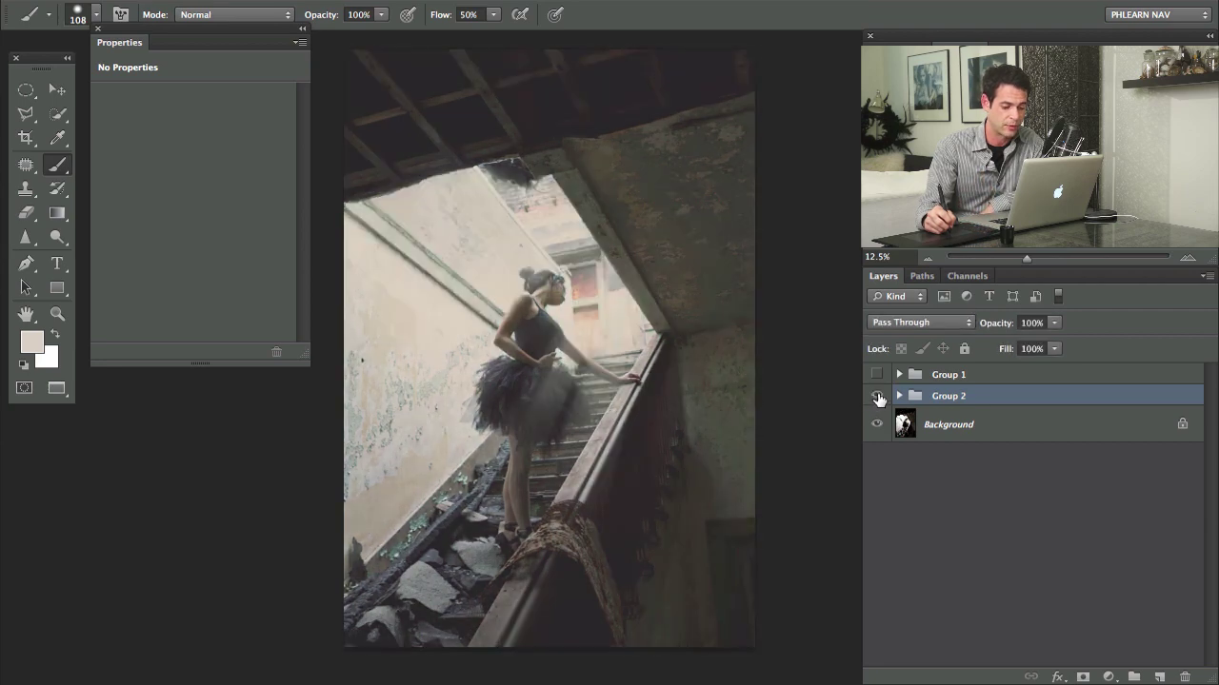
click(877, 399)
click(877, 400)
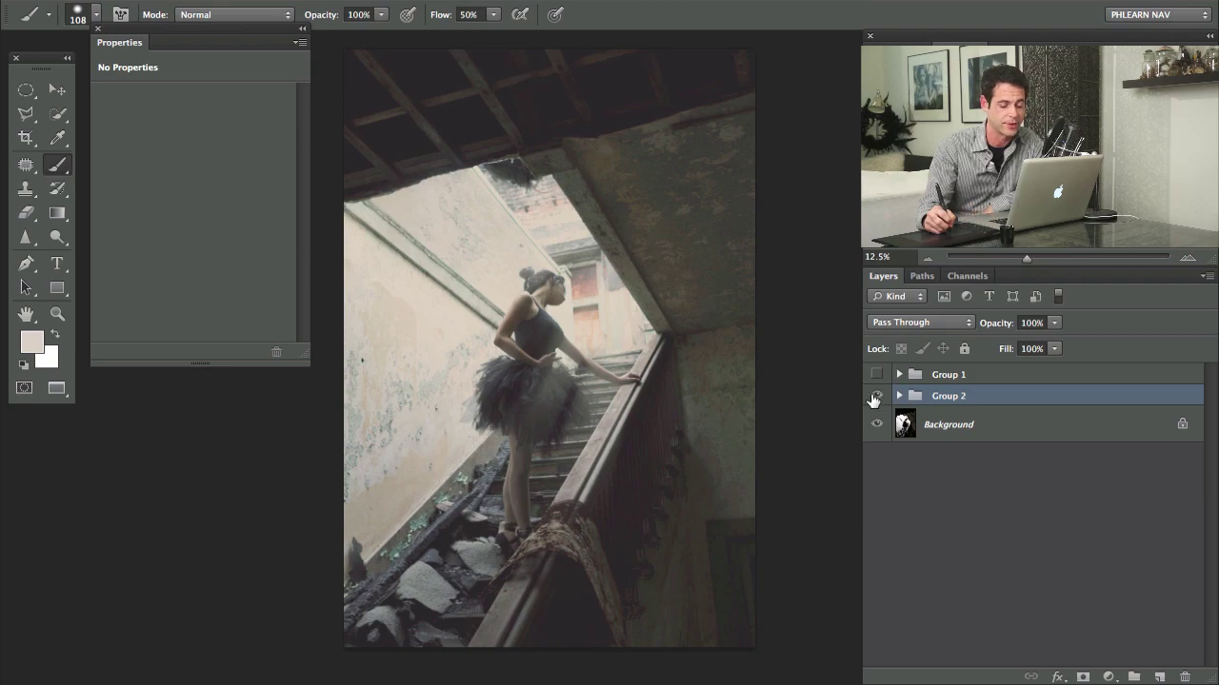